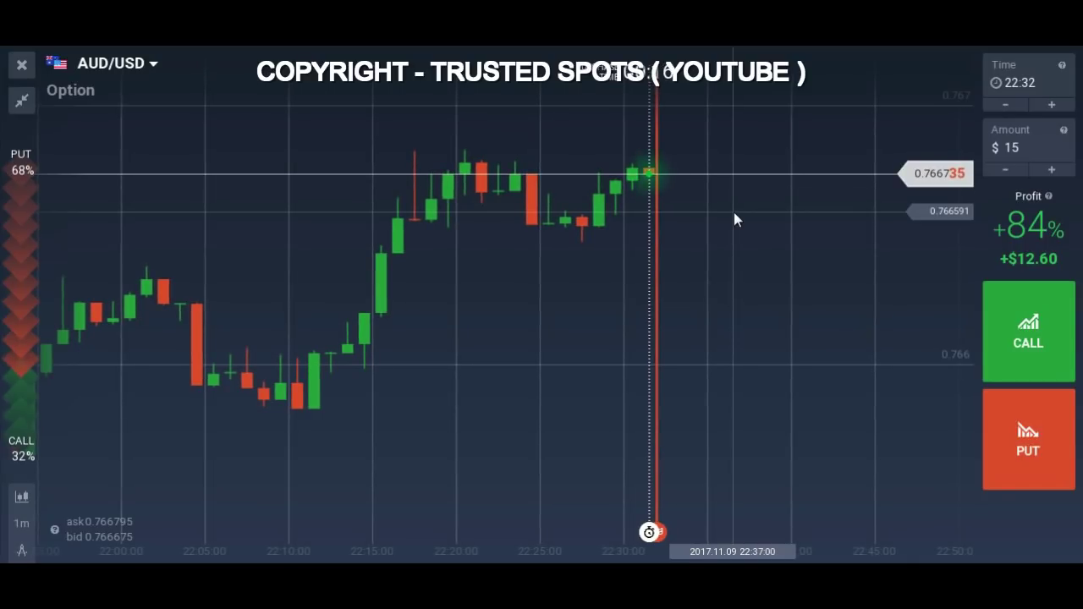
Step: Mark the AUD/USD resistance zone near 22:20 with two horizontal lines, one at the highest wick and one just below, near the candle body tops
scroll(474, 336, "down", 5)
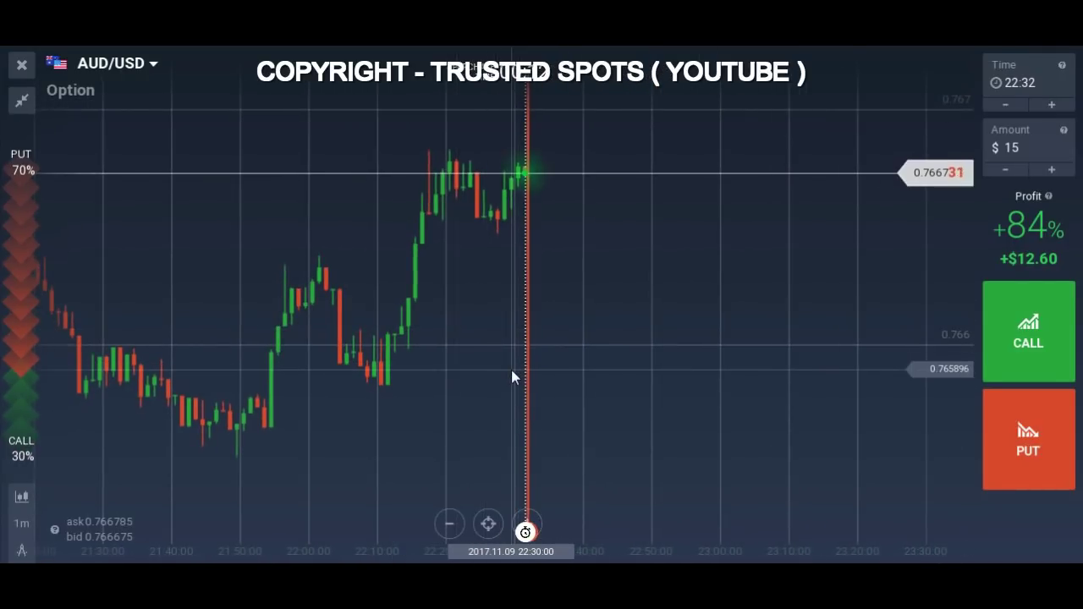
scroll(511, 370, "down", 2)
scroll(511, 369, "up", 6)
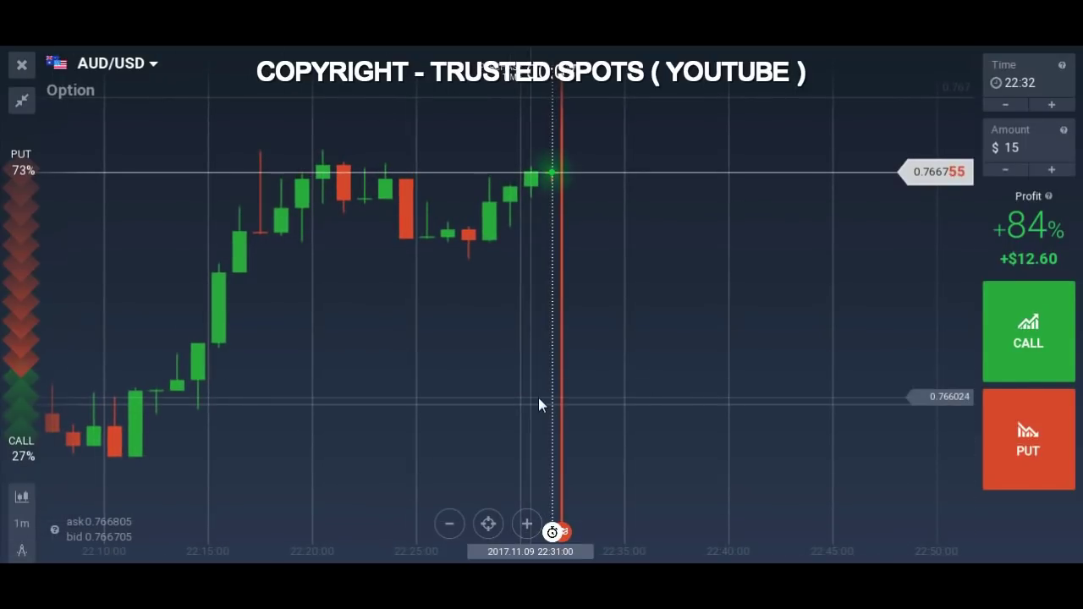
scroll(538, 399, "down", 2)
scroll(518, 426, "up", 1)
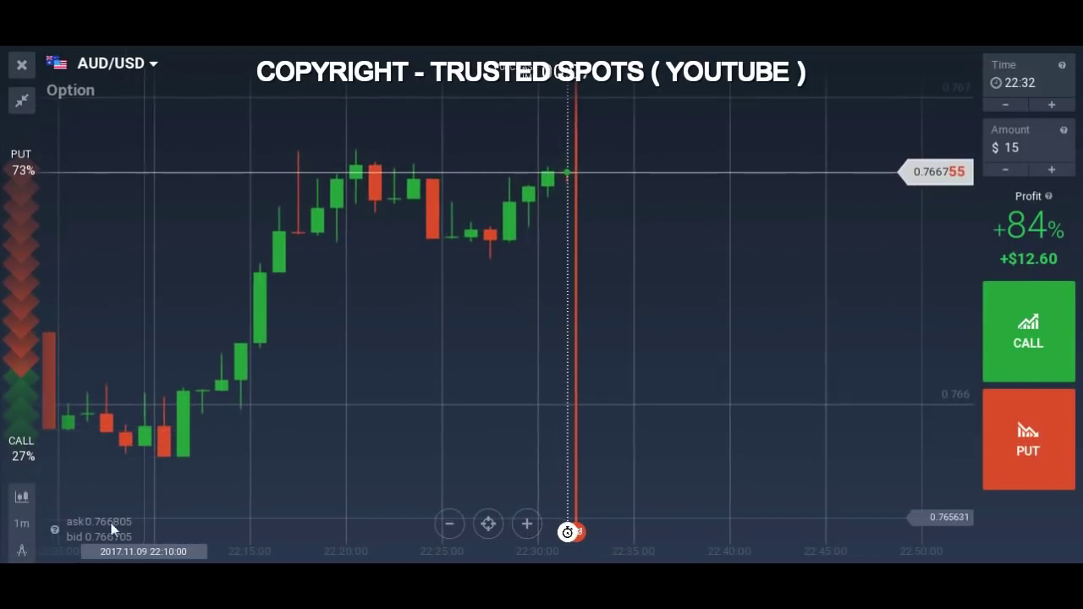
left_click(22, 550)
left_click(114, 469)
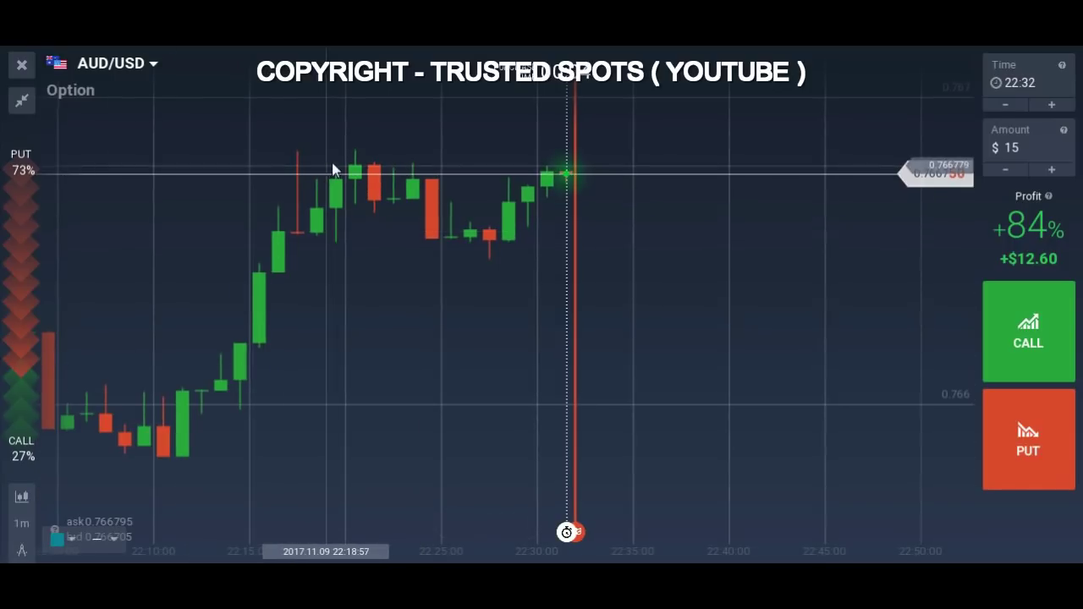
left_click(358, 150)
left_click(22, 550)
left_click(115, 467)
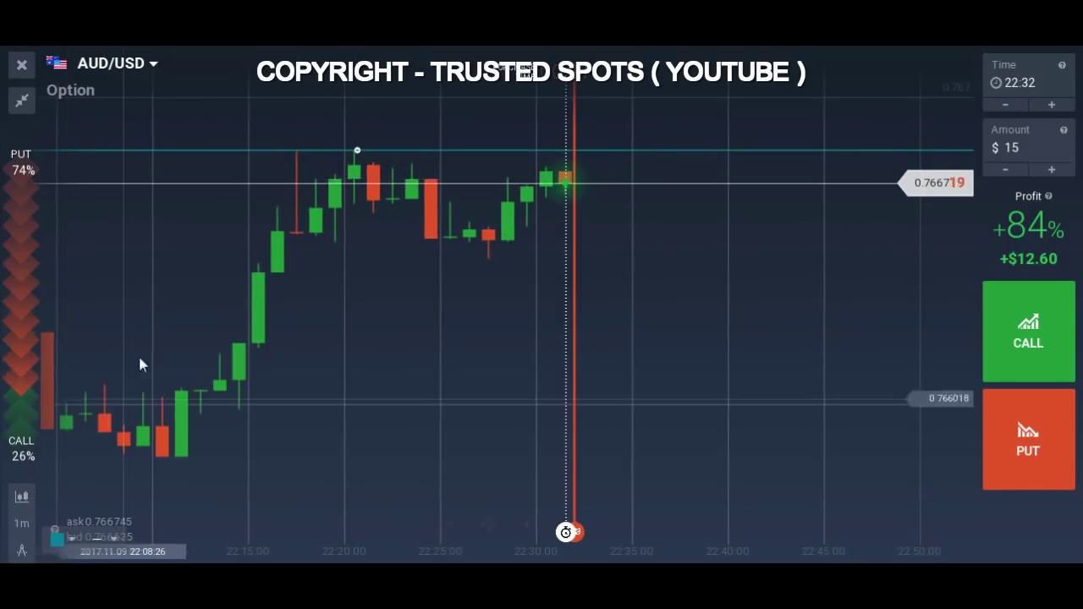
left_click(385, 164)
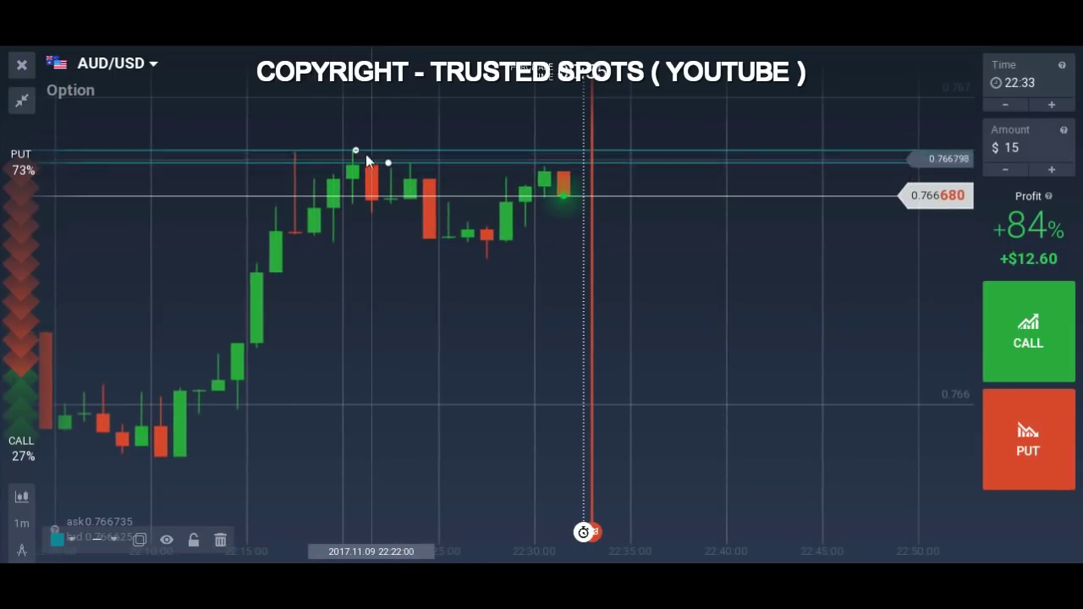
Step: Mark the AUD/USD support zone near 22:27 with two horizontal lines, at the lowest wick and near the body lows at about 0.766525
scroll(559, 301, "down", 2)
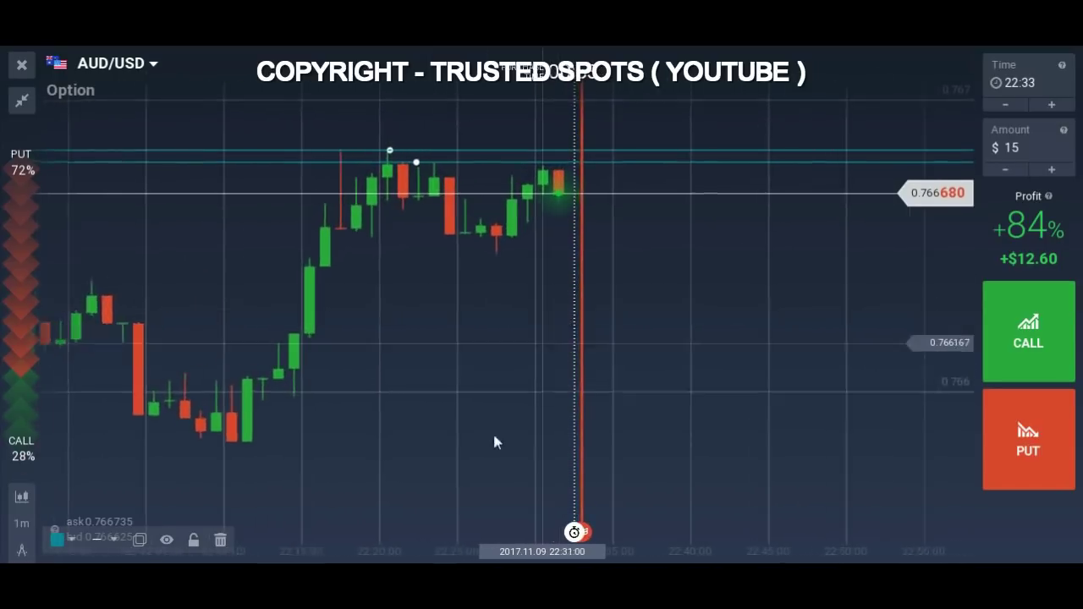
left_click(25, 553)
left_click(126, 474)
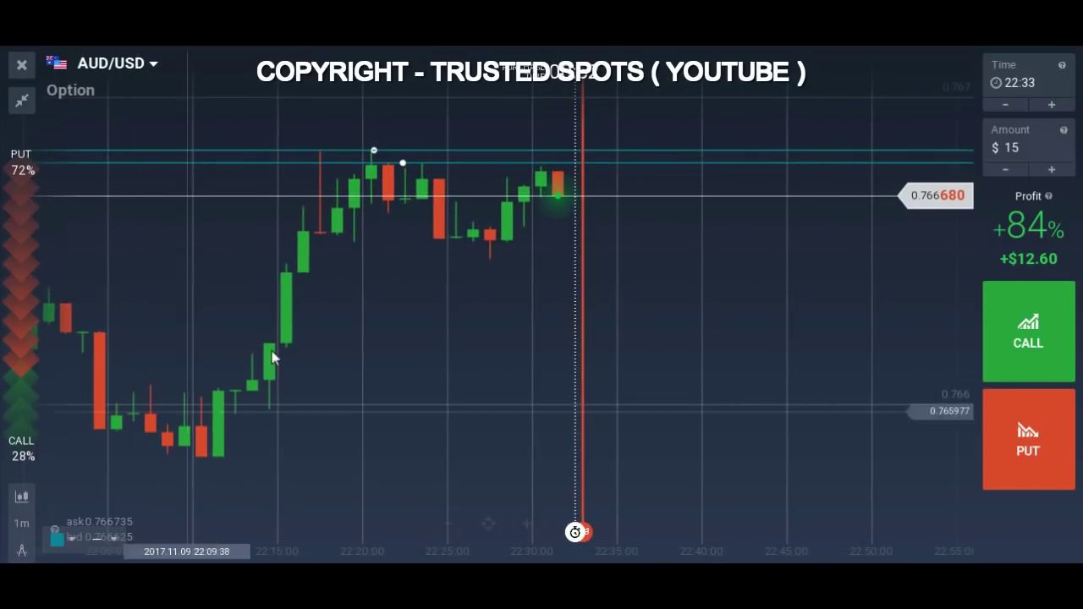
left_click(463, 257)
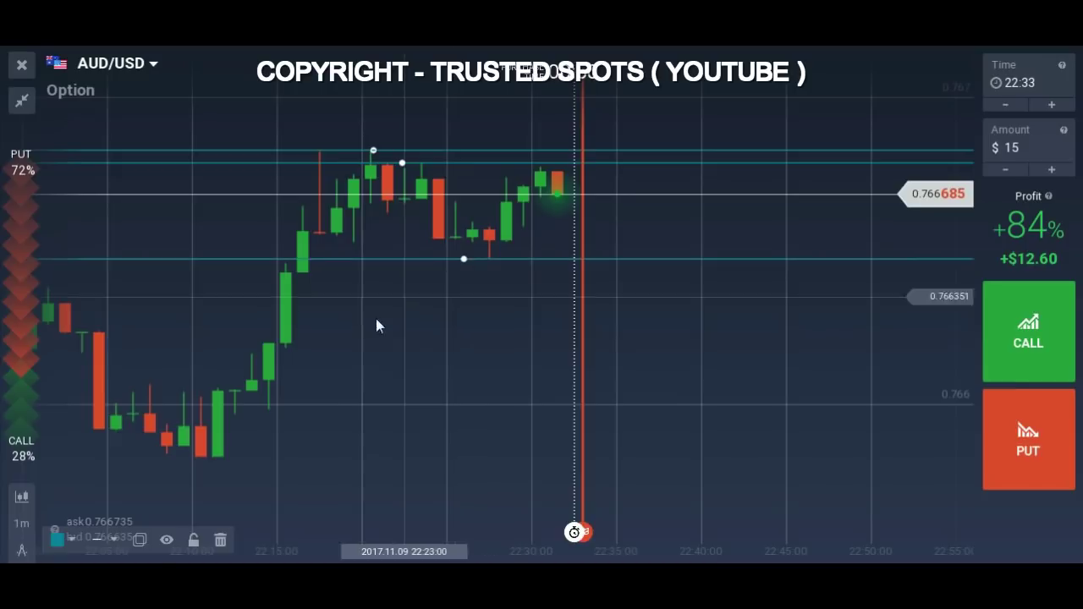
left_click(23, 553)
left_click(136, 475)
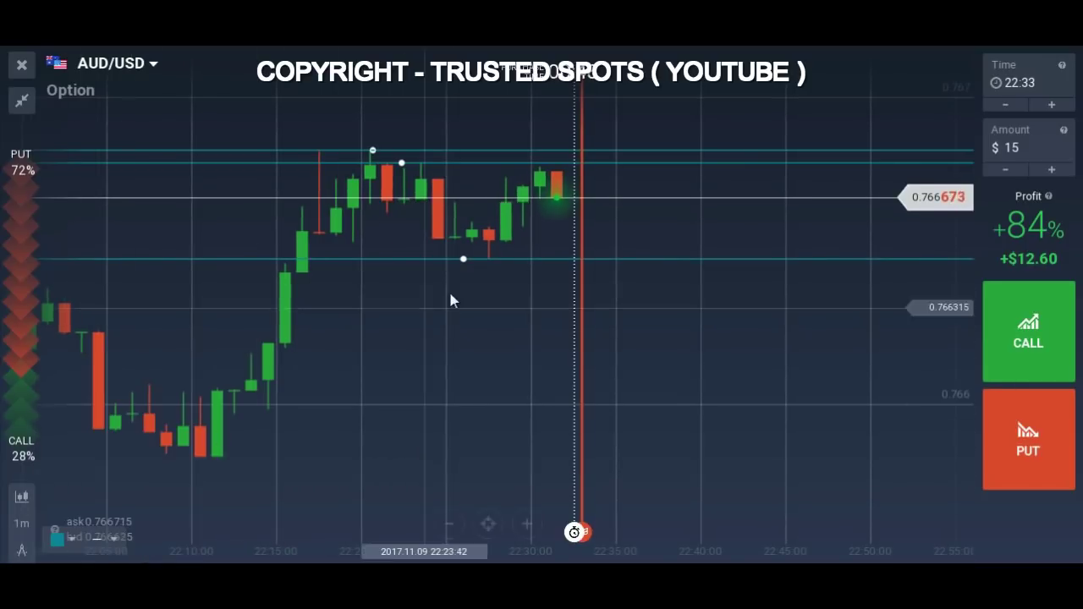
left_click(496, 243)
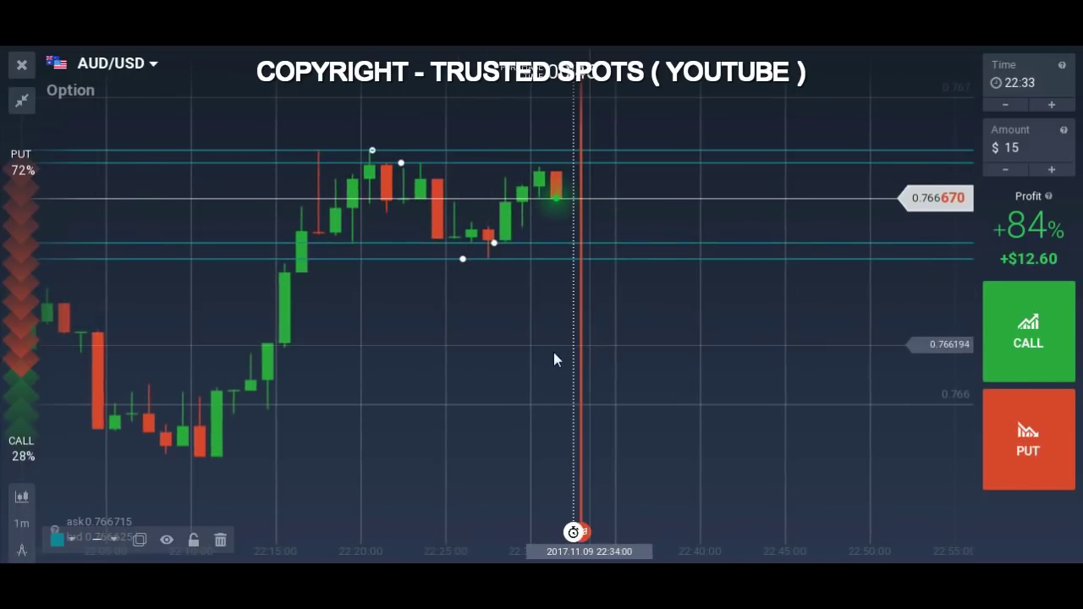
Step: Examine how the AUD/USD candles move between the marked resistance and support zones
scroll(558, 364, "up", 3)
scroll(525, 402, "down", 2)
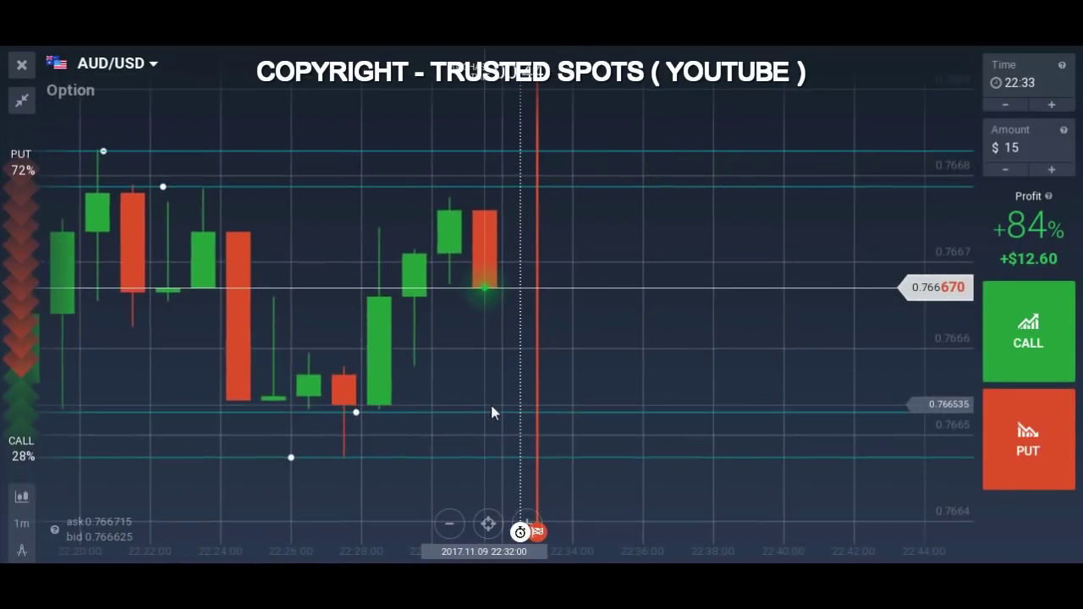
scroll(423, 363, "down", 2)
left_click(379, 262)
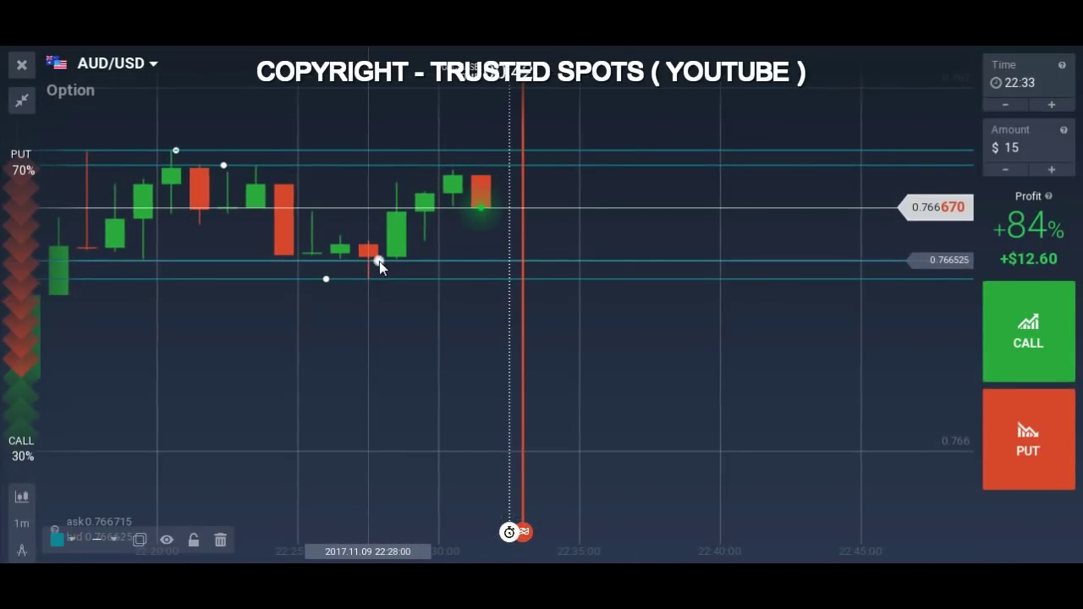
left_click_drag(389, 259, 428, 323)
scroll(427, 322, "up", 2)
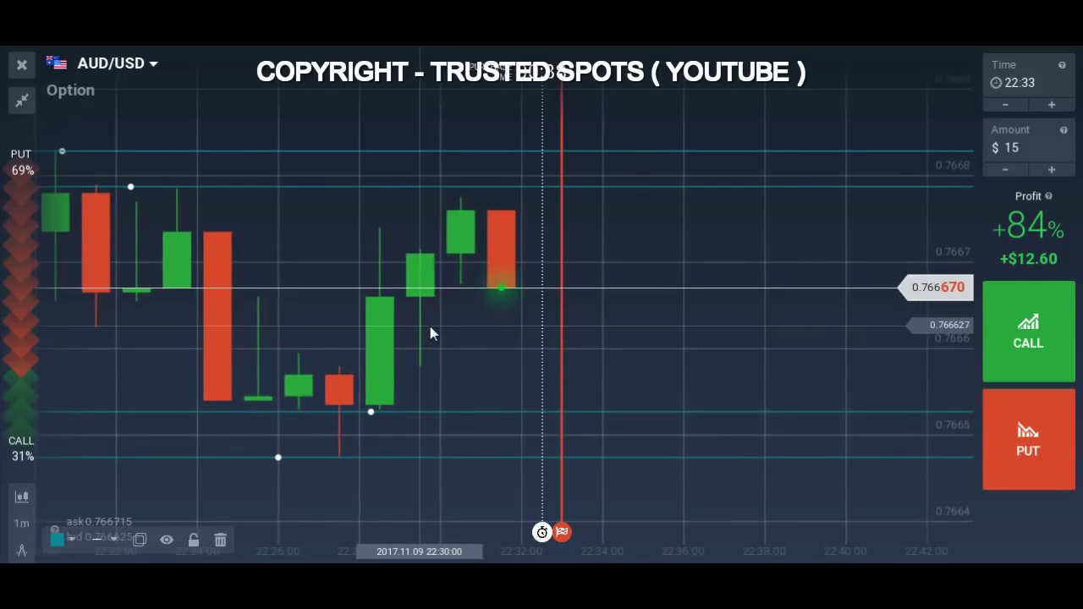
scroll(430, 333, "down", 3)
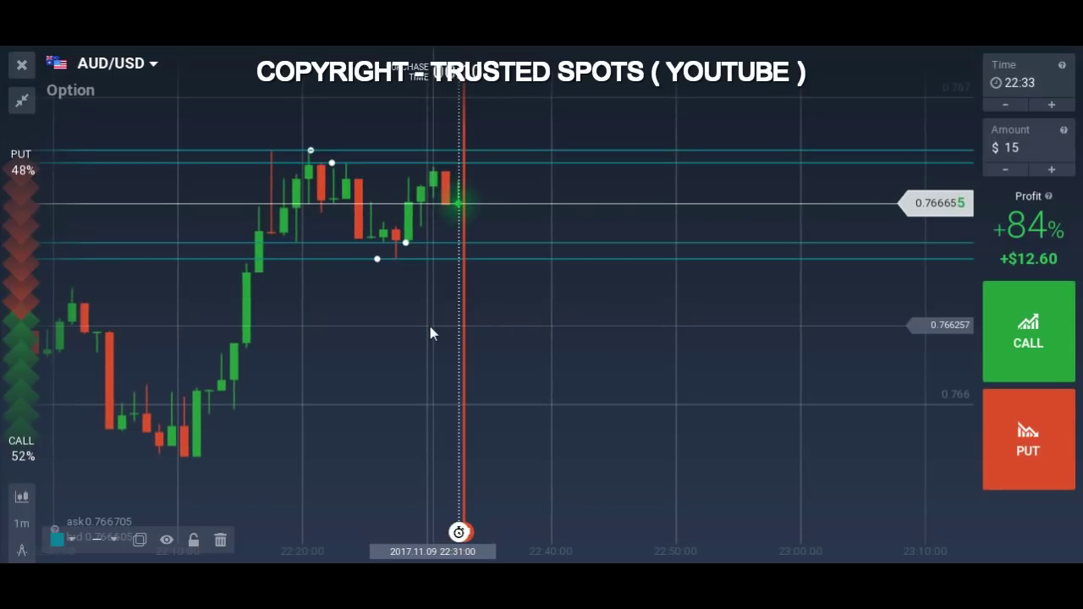
scroll(482, 380, "up", 2)
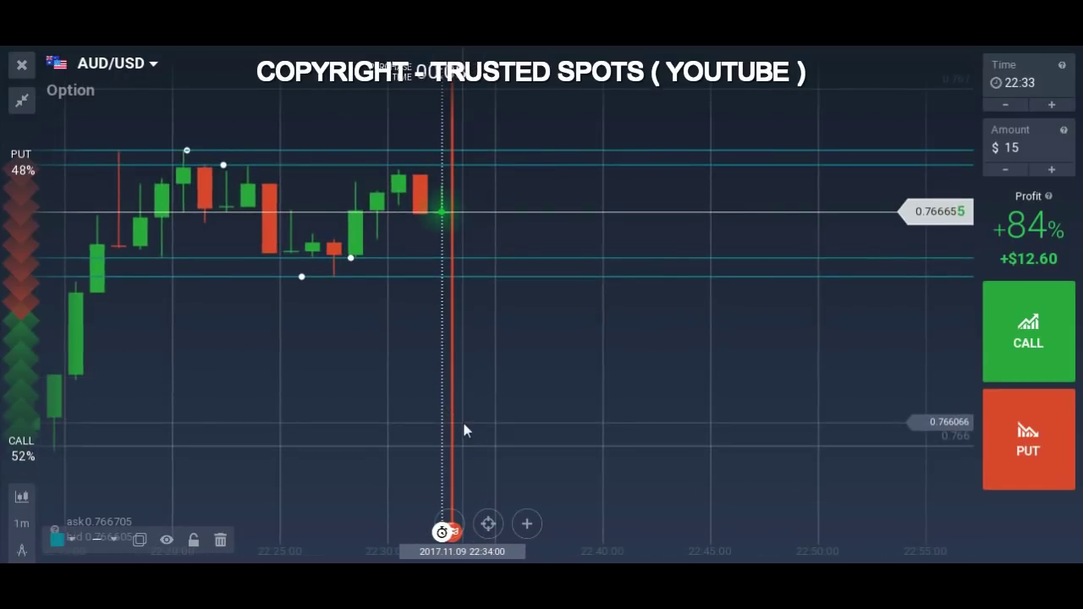
left_click_drag(464, 384, 419, 375)
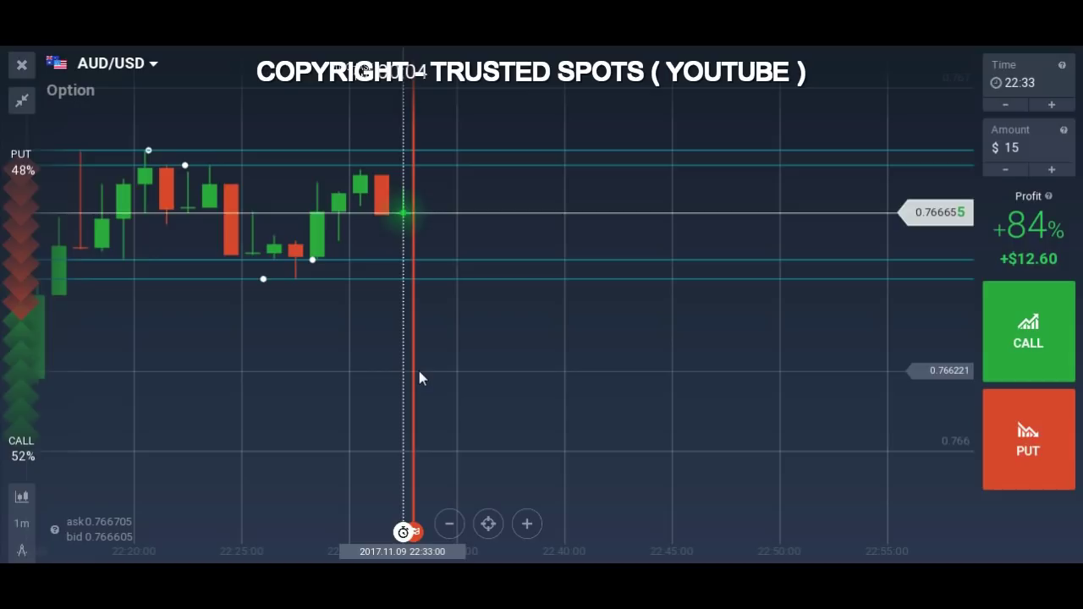
left_click_drag(401, 369, 423, 388)
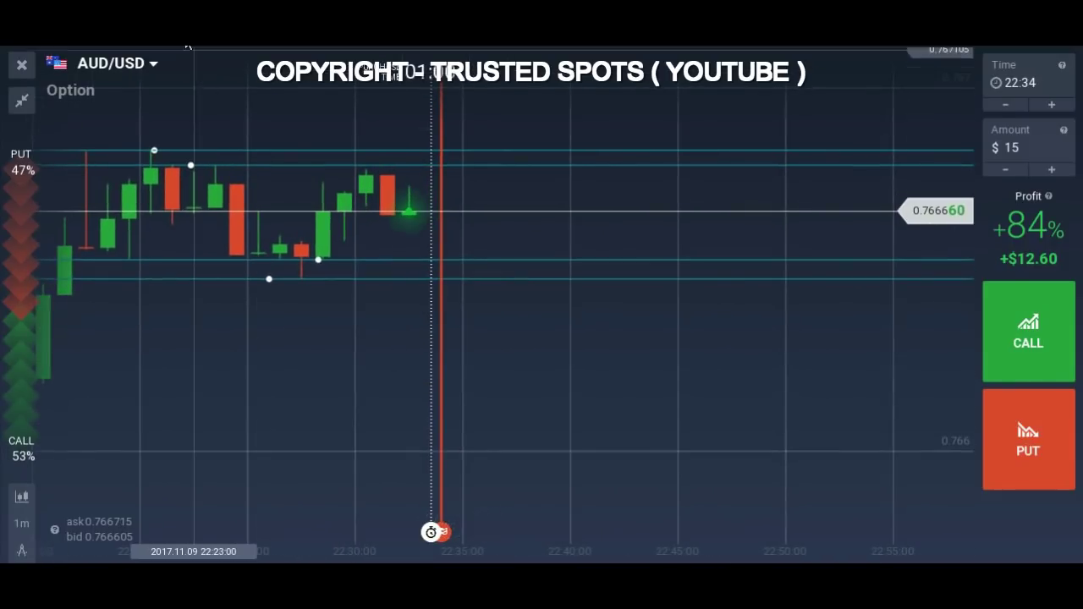
Step: Switch to the USD/CHF chart and examine its recent price action
left_click(188, 45)
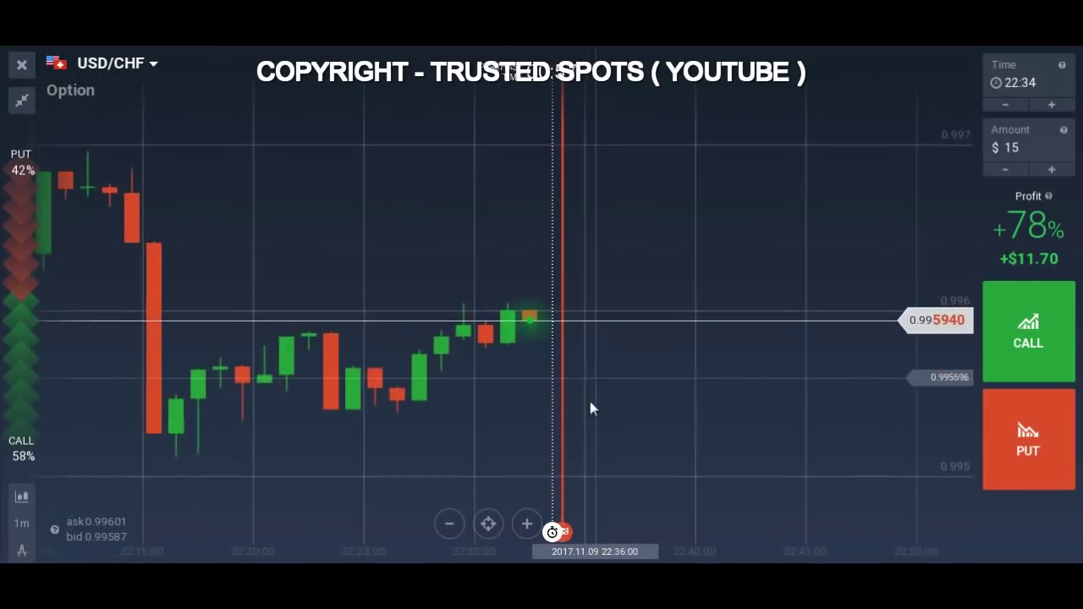
scroll(504, 396, "down", 2)
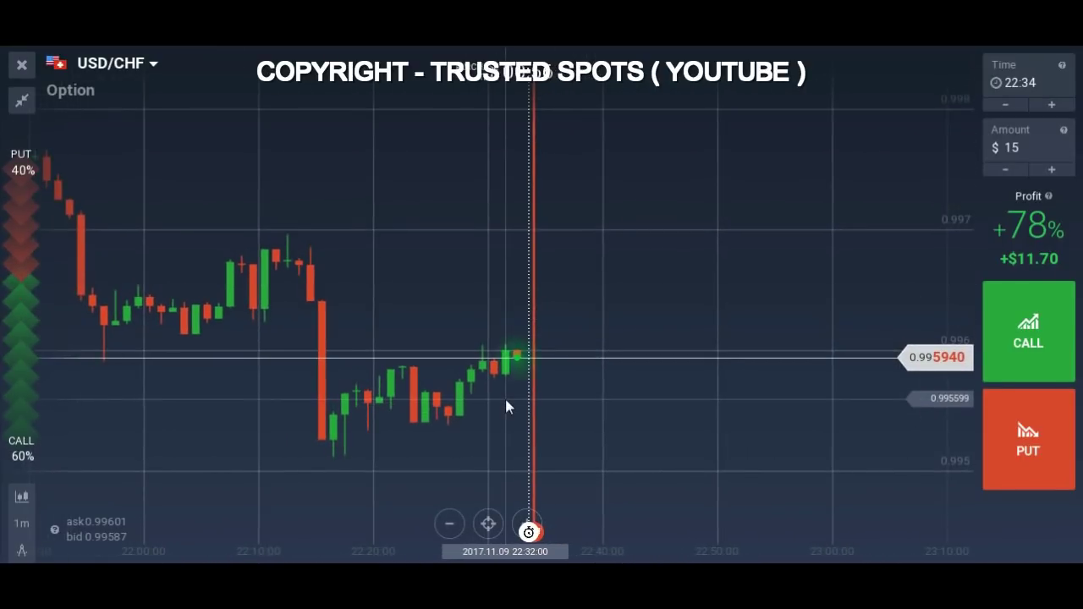
scroll(473, 380, "up", 2)
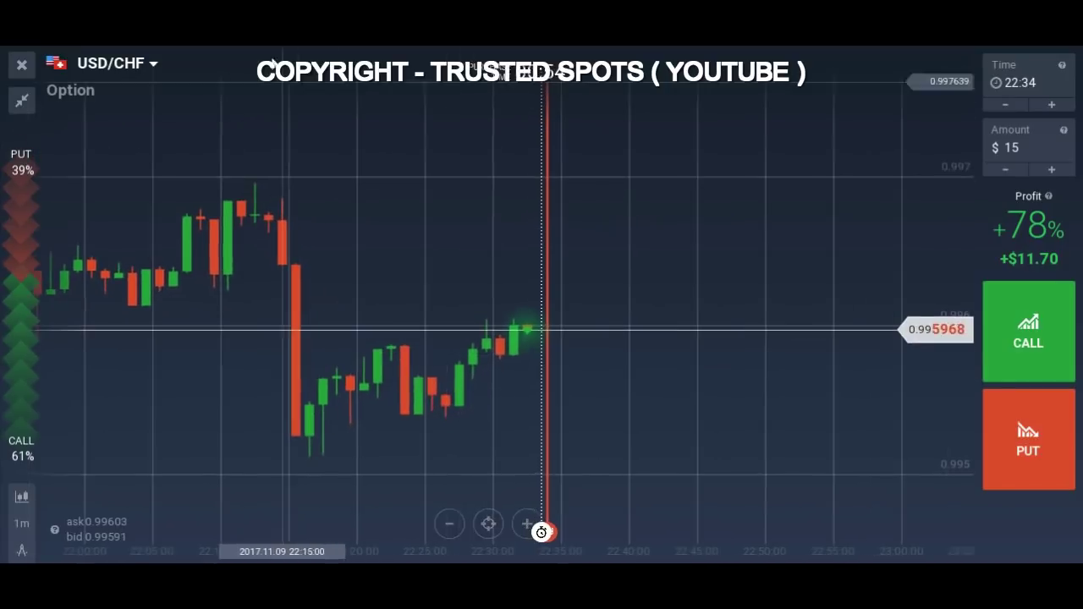
Step: Switch to the EUR/USD chart and draw a horizontal line at the body top of the peak candles near 22:02
left_click(102, 45)
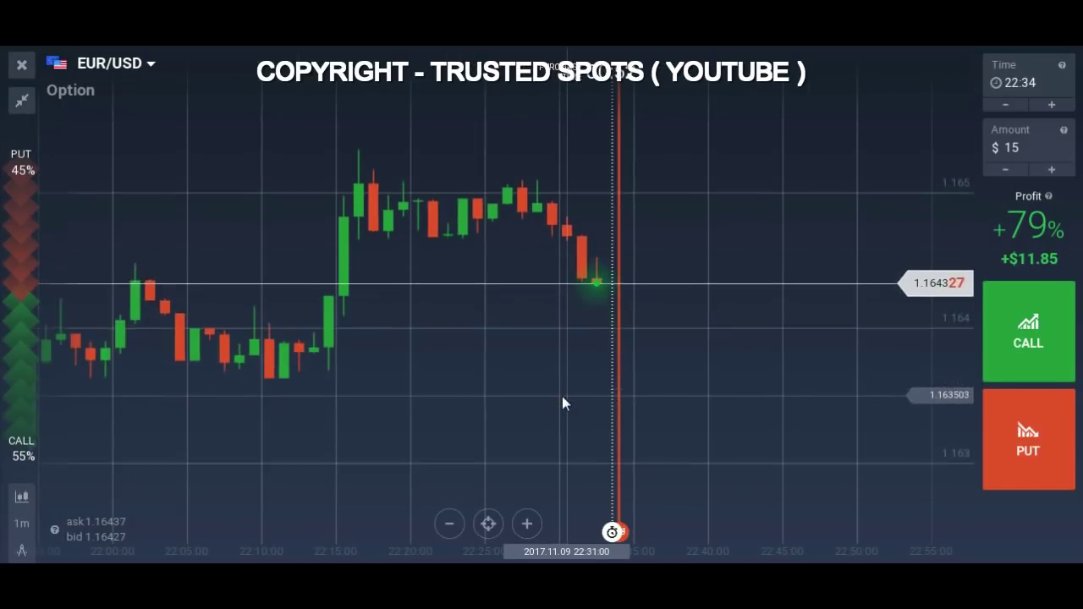
scroll(562, 403, "down", 2)
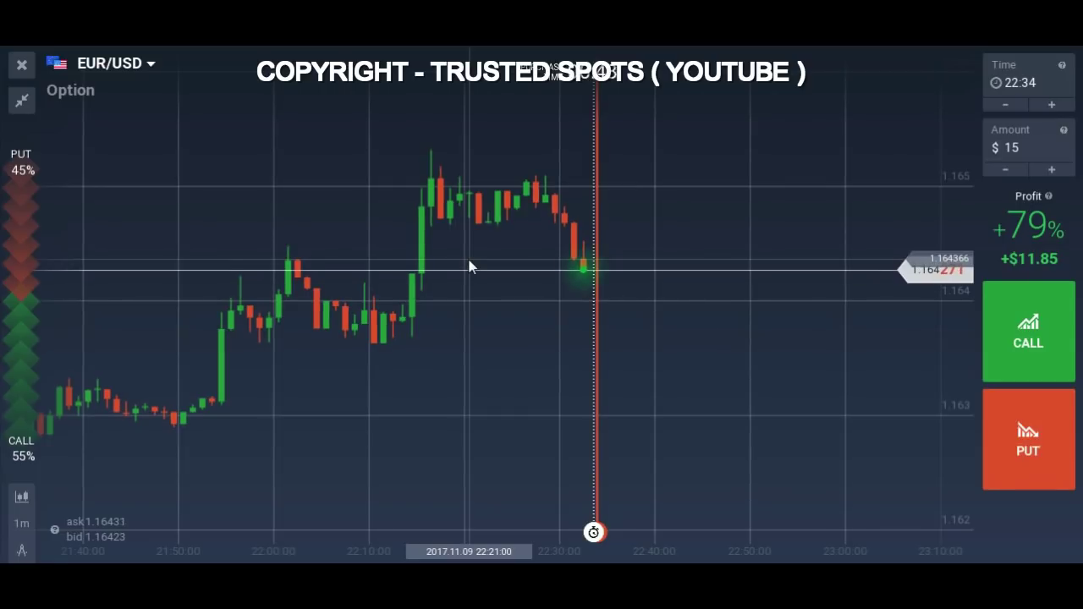
scroll(477, 337, "up", 2)
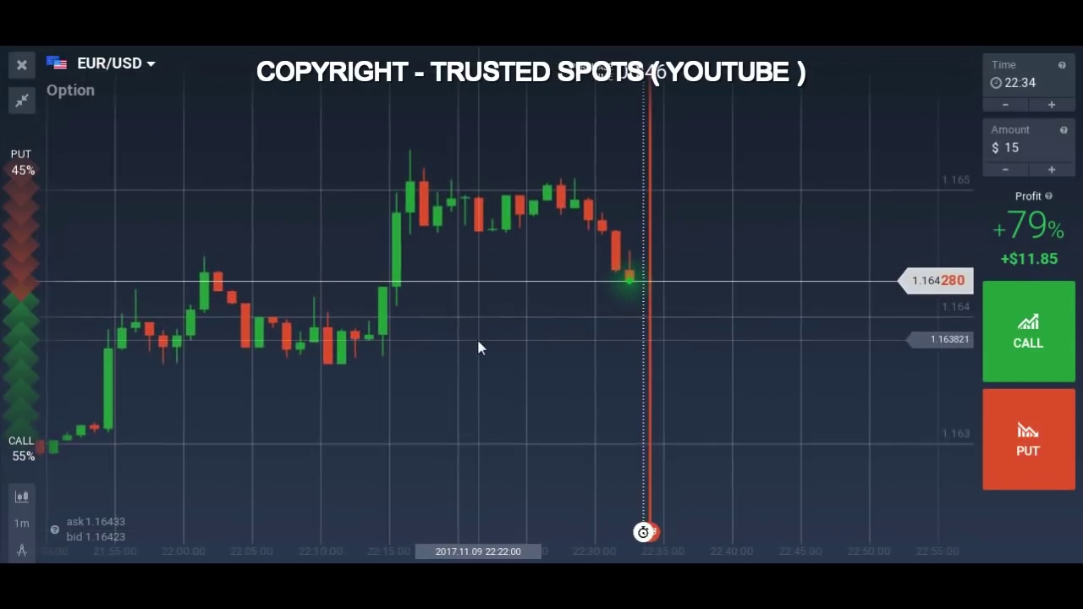
left_click(22, 554)
left_click(150, 477)
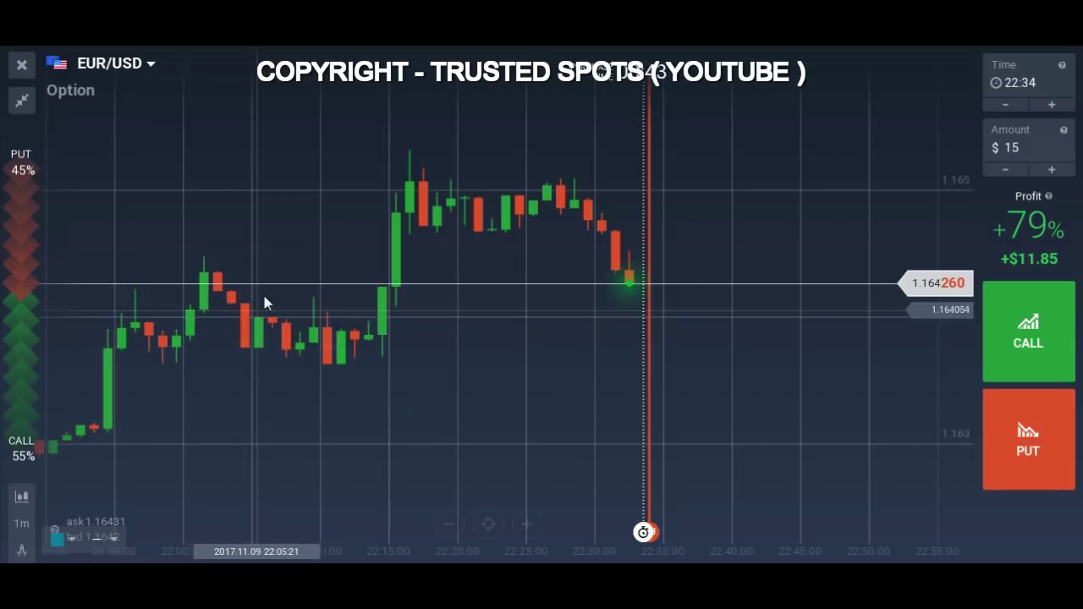
left_click(286, 281)
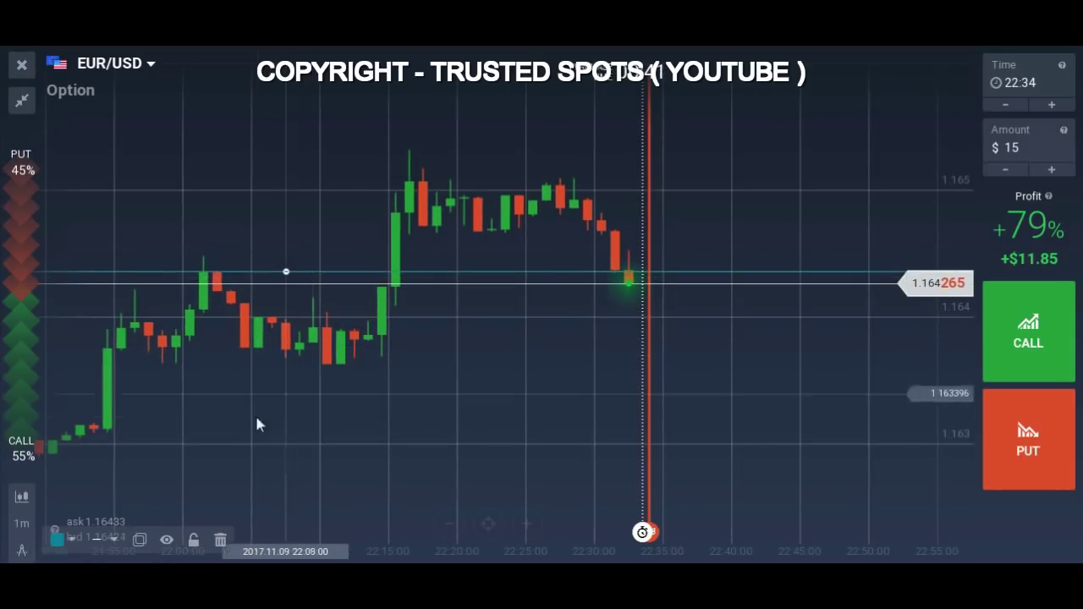
Step: Draw a second horizontal line on EUR/USD along the candle lows near 22:11, at about 1.16363
scroll(602, 427, "up", 2)
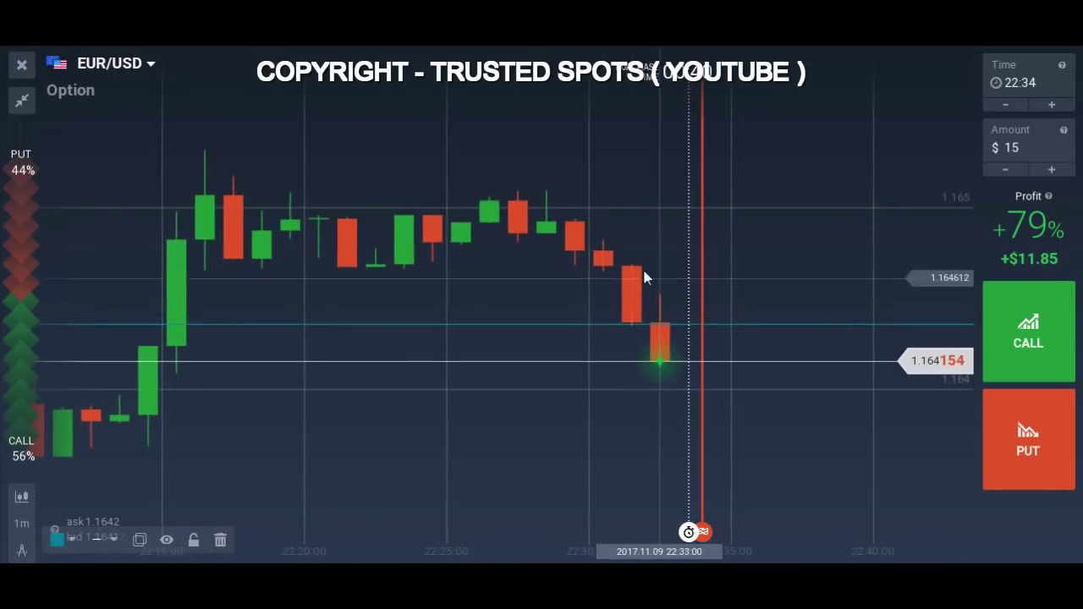
scroll(617, 322, "down", 2)
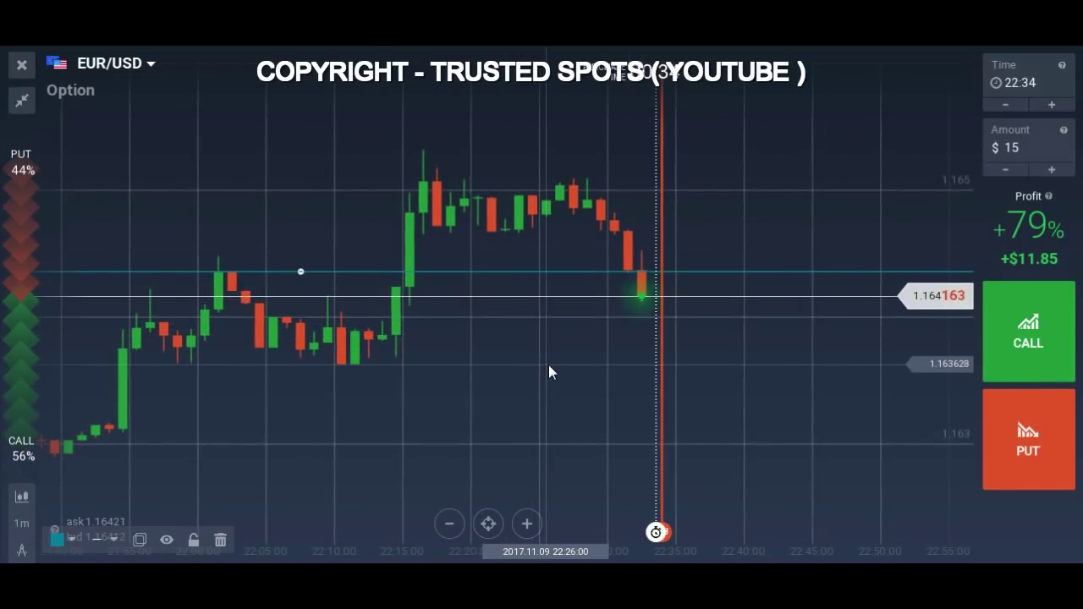
left_click(22, 551)
left_click(113, 468)
left_click(248, 364)
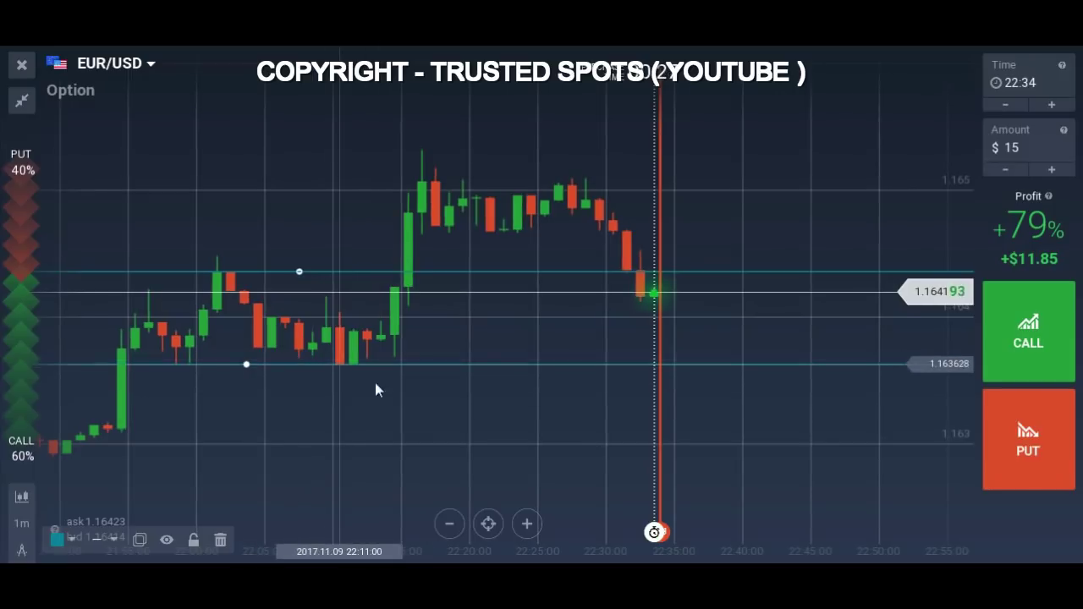
Step: Add a third horizontal line on EUR/USD at the wick high of the 22:02 peak, at about 1.16448
scroll(491, 445, "down", 3)
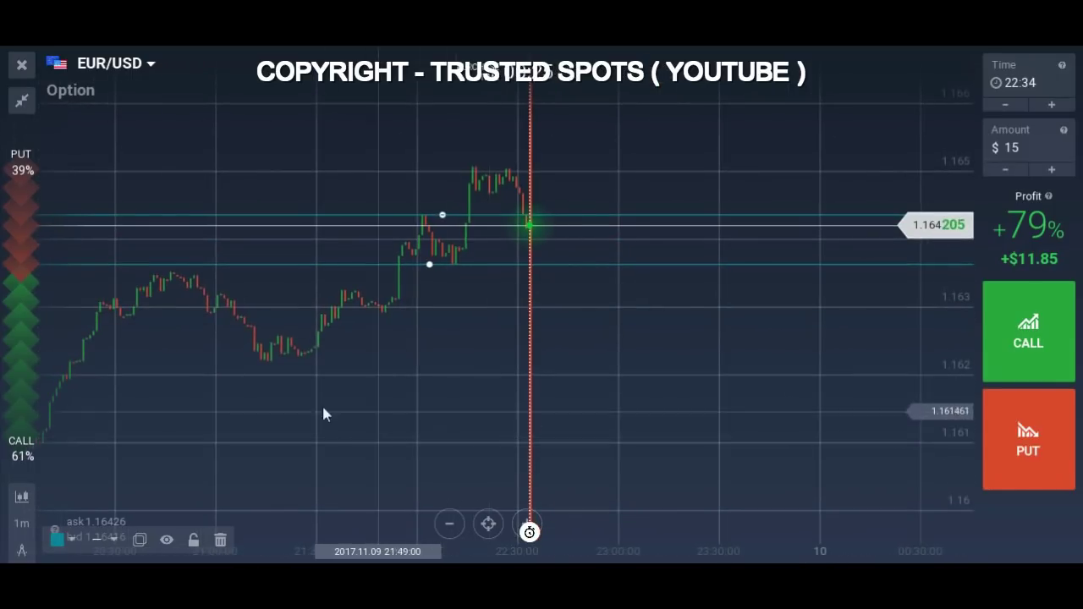
scroll(123, 385, "up", 3)
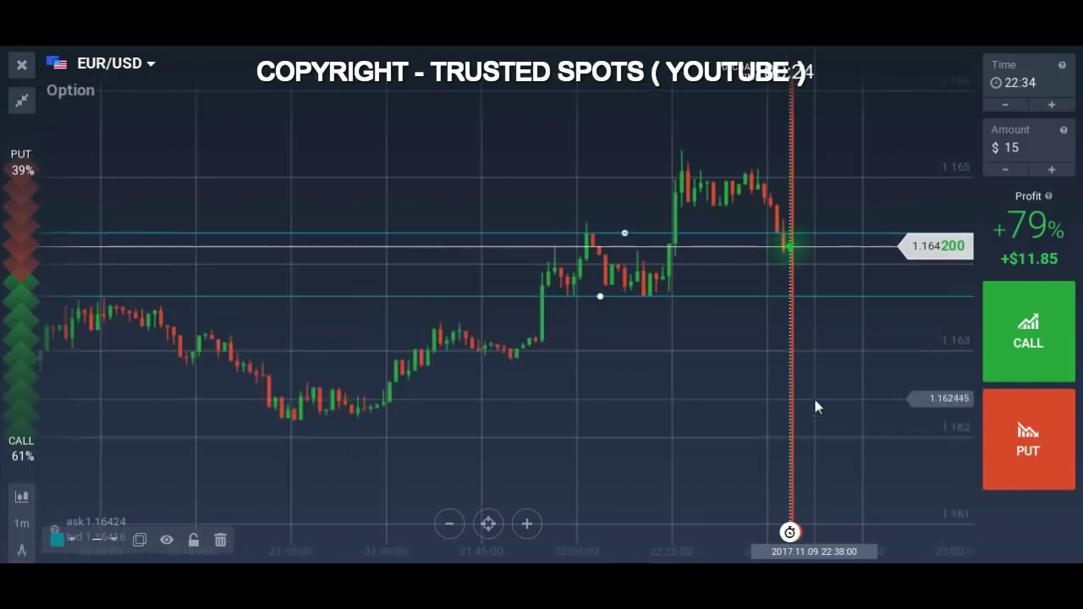
left_click_drag(813, 395, 473, 398)
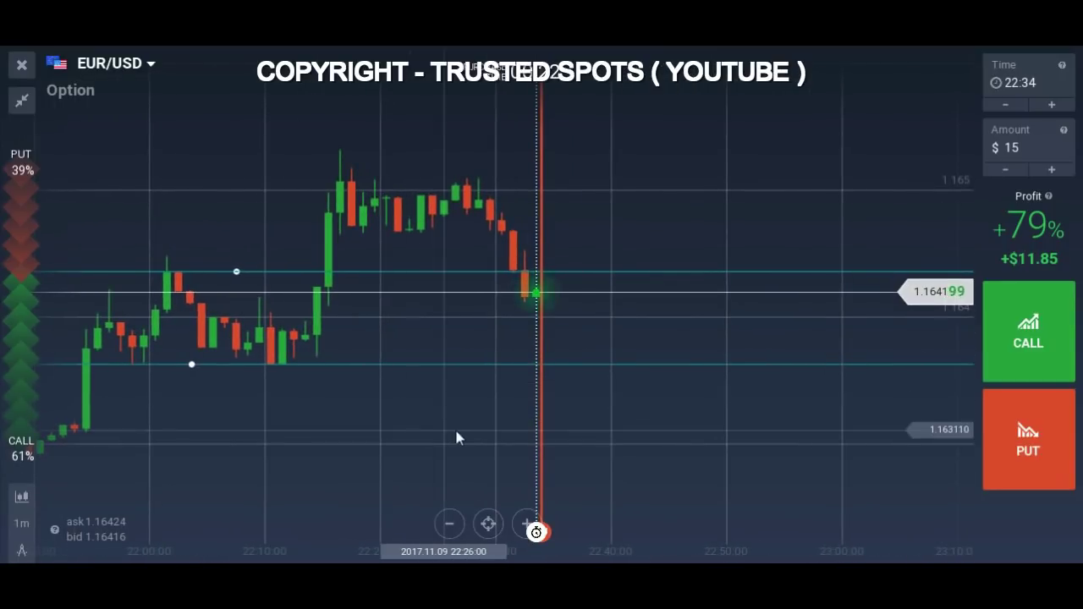
scroll(457, 430, "up", 1)
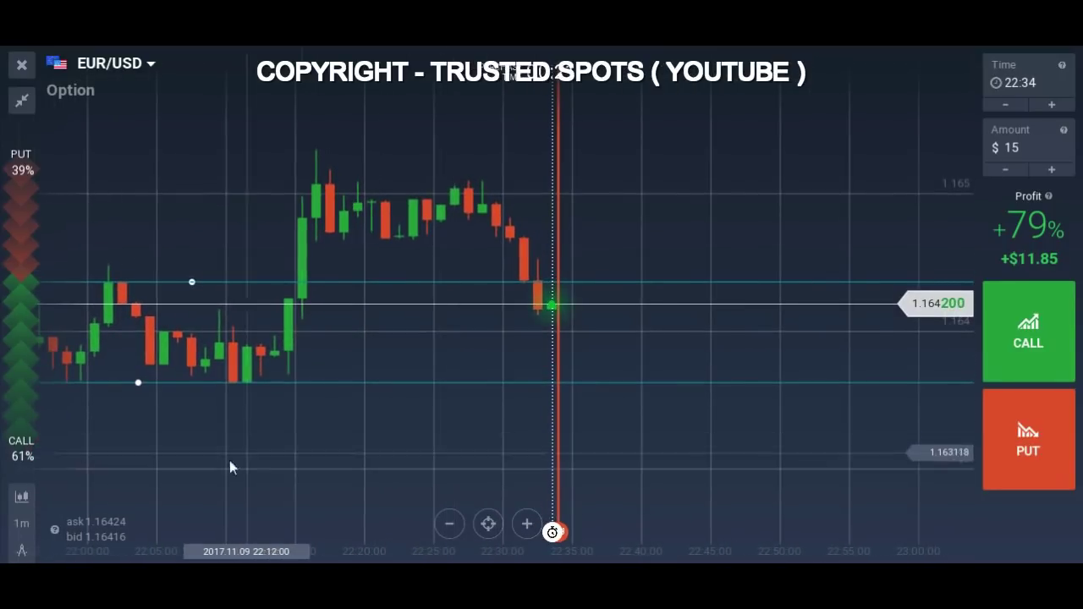
left_click(22, 550)
left_click(183, 480)
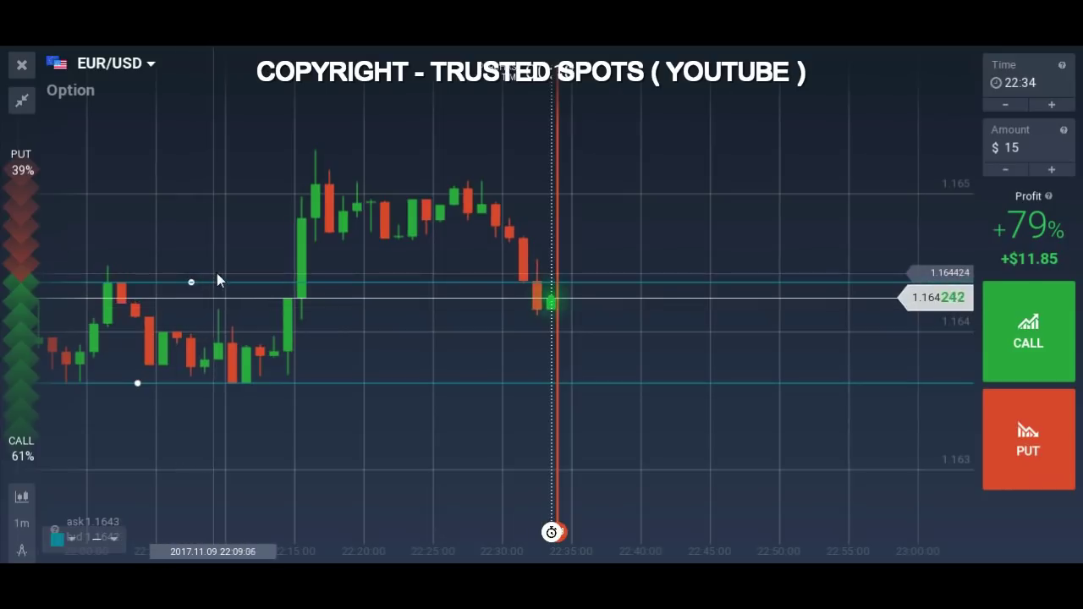
left_click(237, 266)
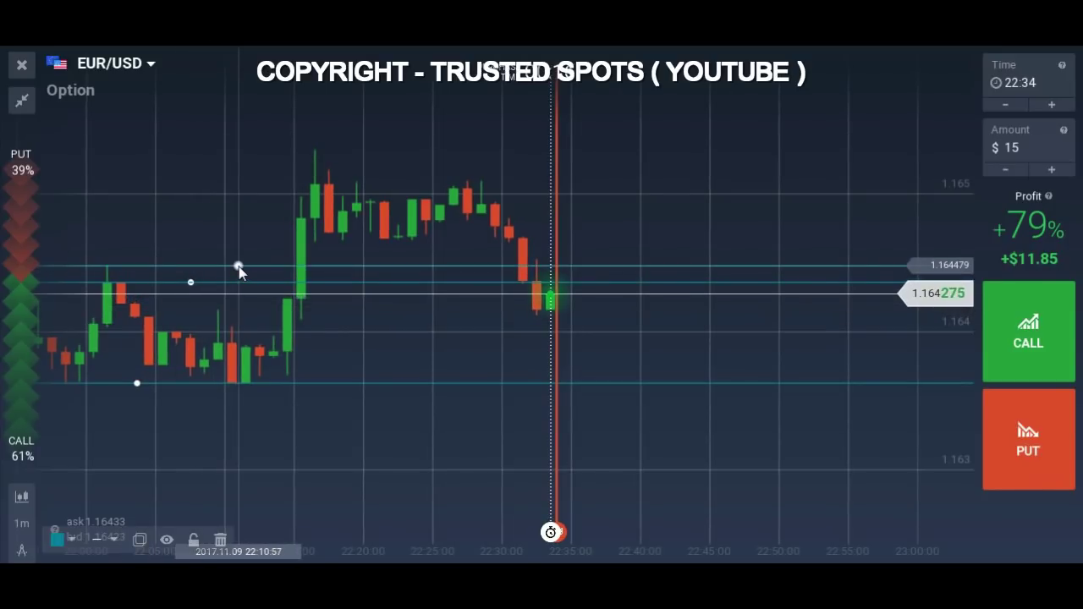
Step: Examine the EUR/USD drop from the 22:16 high into the two upper horizontal lines, both in the wide view and up close
scroll(518, 395, "down", 5)
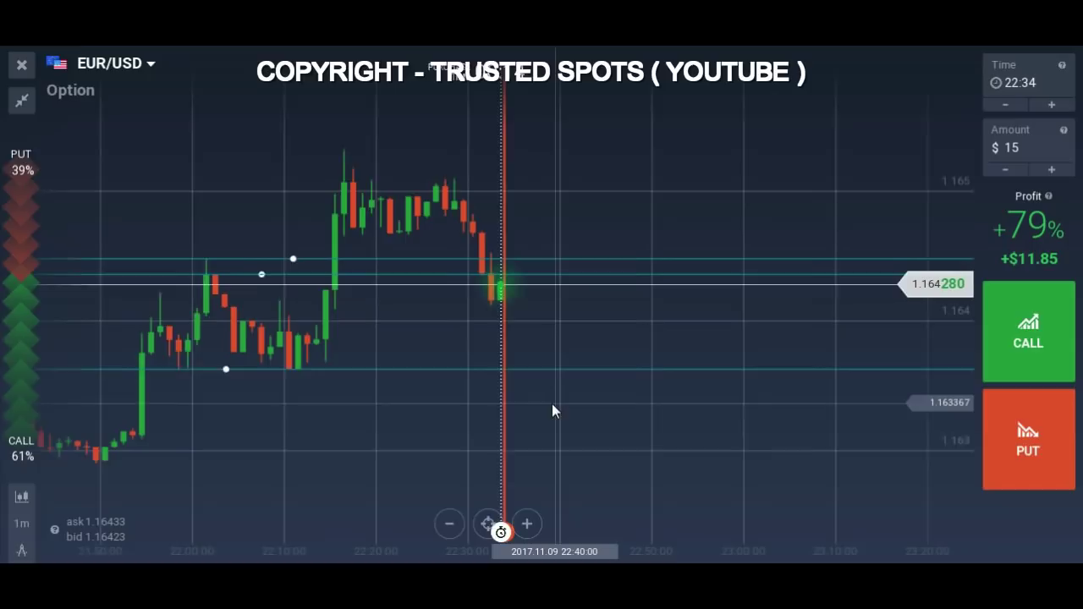
scroll(395, 431, "up", 3)
left_click_drag(395, 431, 545, 423)
scroll(545, 416, "down", 2)
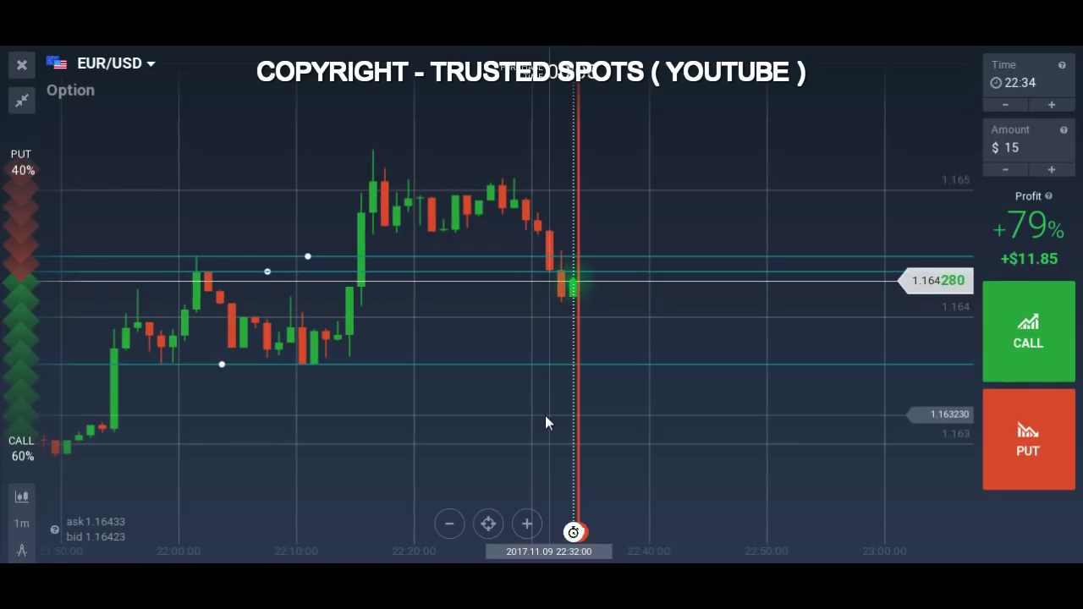
scroll(545, 416, "up", 3)
scroll(609, 432, "up", 3)
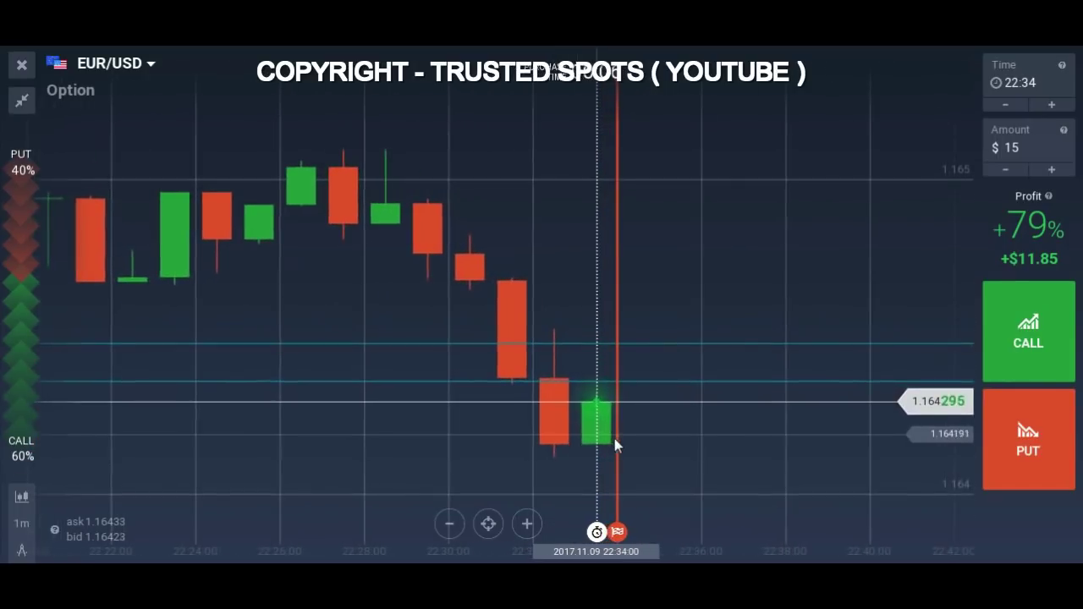
scroll(616, 463, "down", 2)
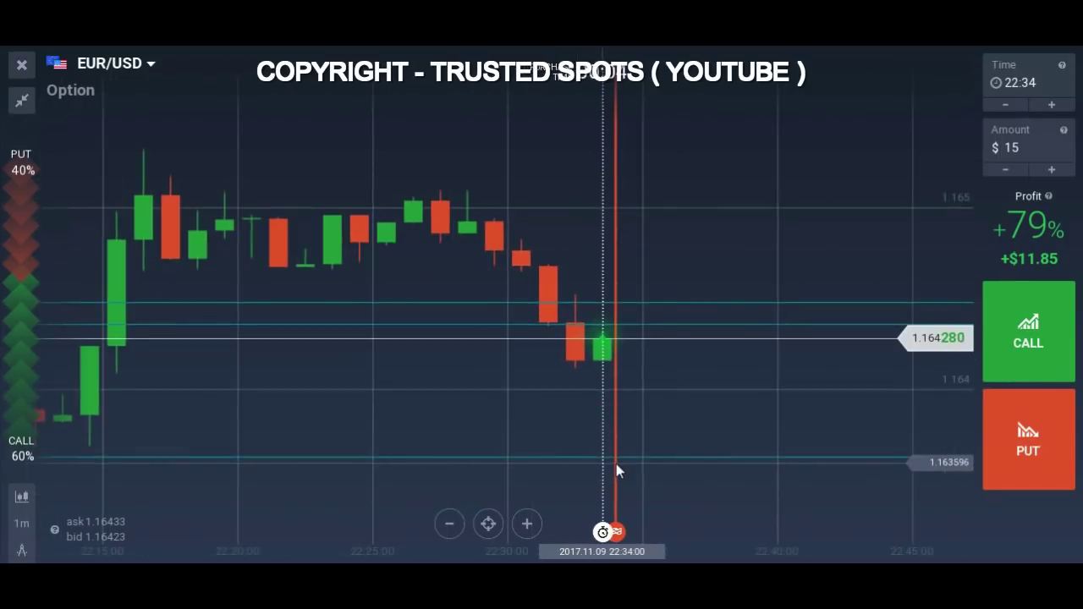
scroll(616, 464, "down", 3)
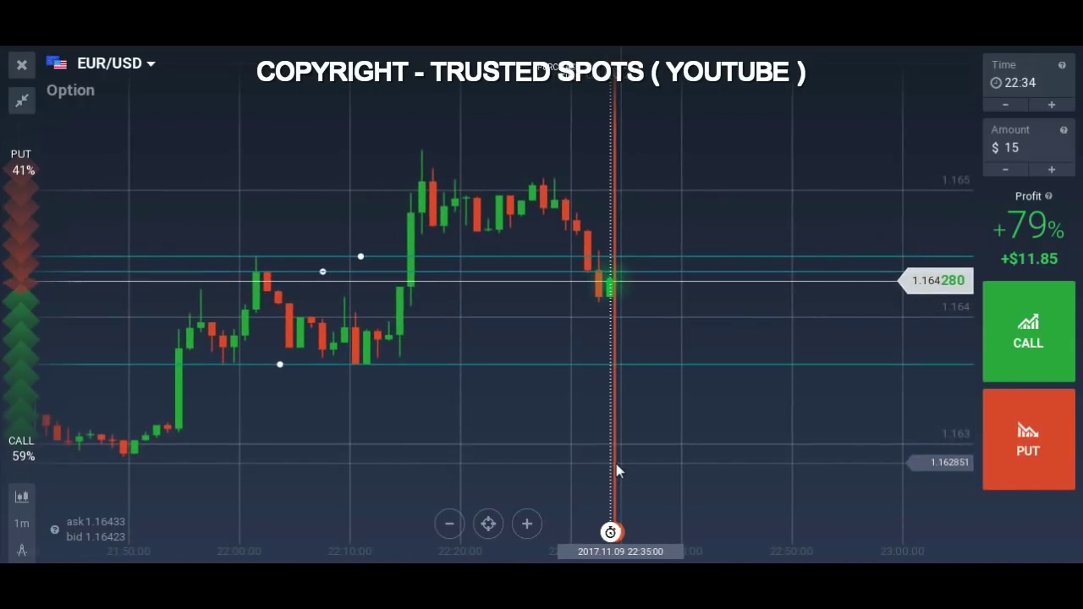
Step: Examine how the 22:34 EUR/USD candle behaves around the two upper lines, compared with the earlier 22:02 peak
scroll(616, 464, "up", 2)
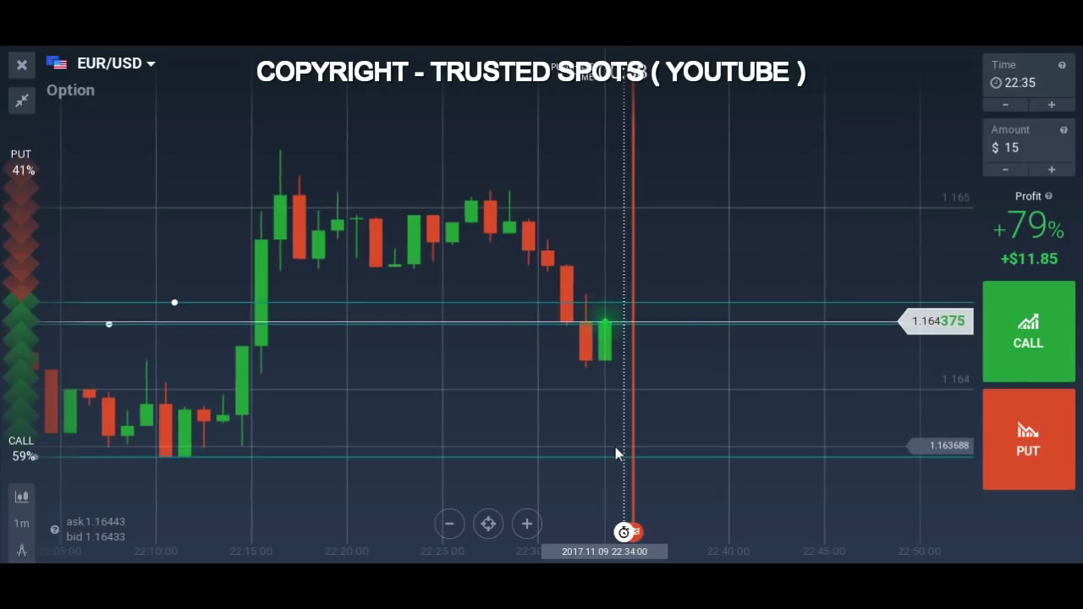
scroll(614, 451, "down", 2)
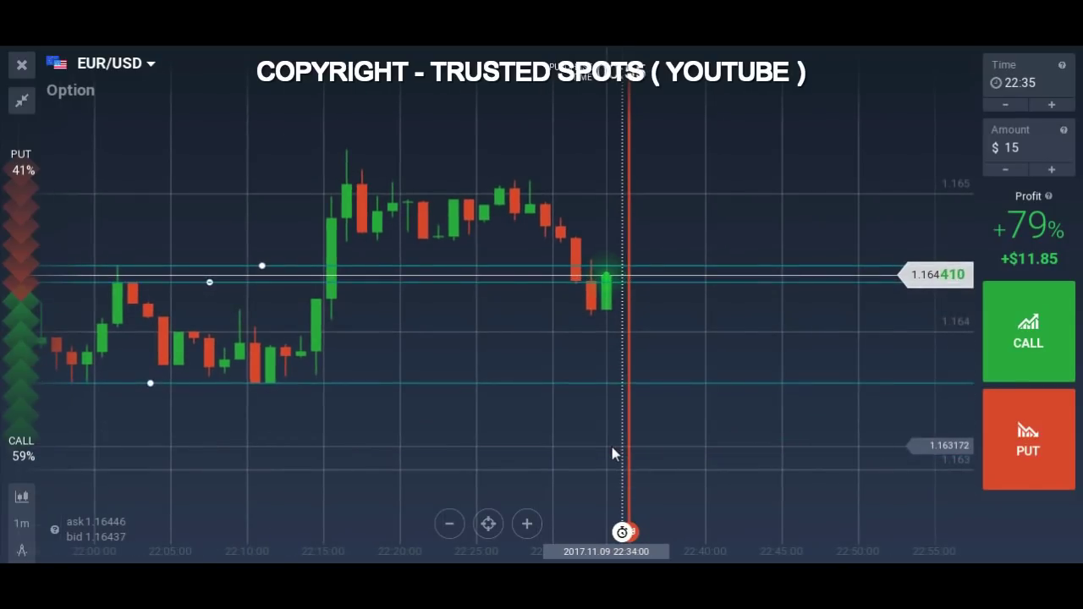
scroll(614, 452, "up", 2)
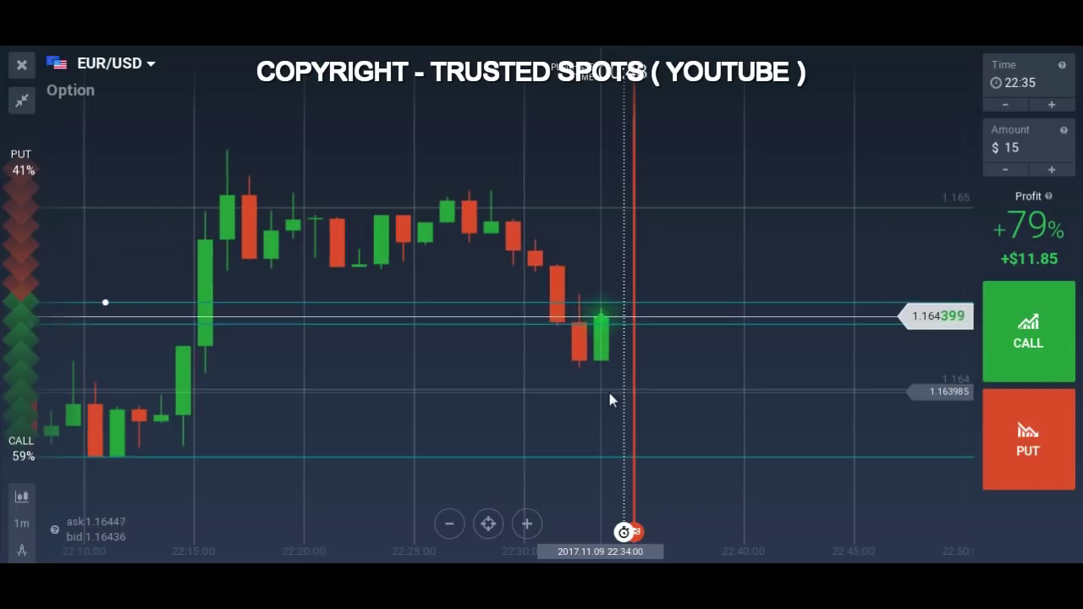
scroll(609, 398, "down", 3)
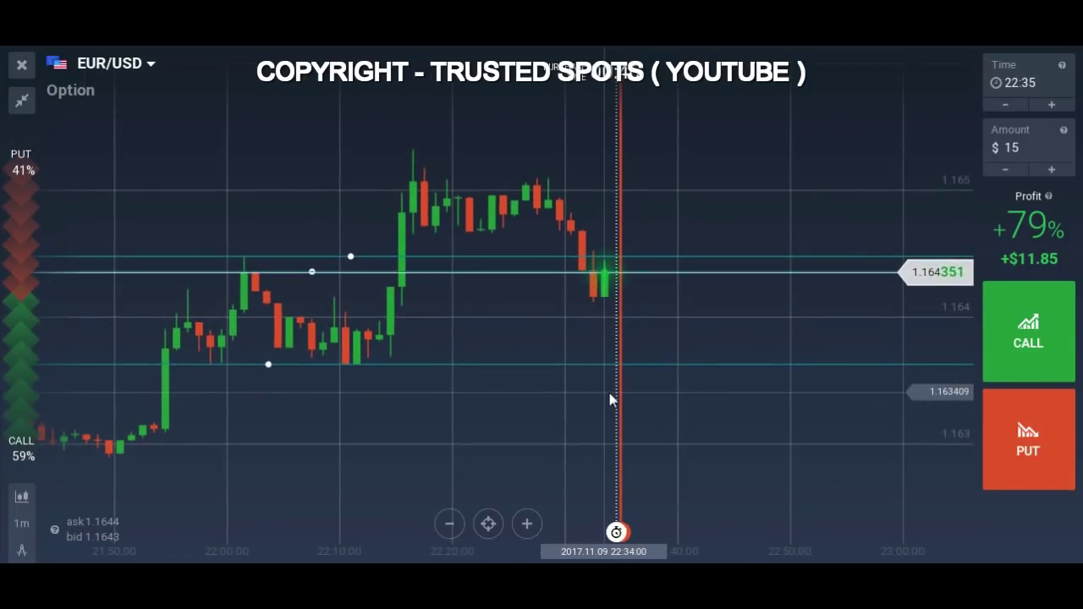
scroll(610, 398, "up", 3)
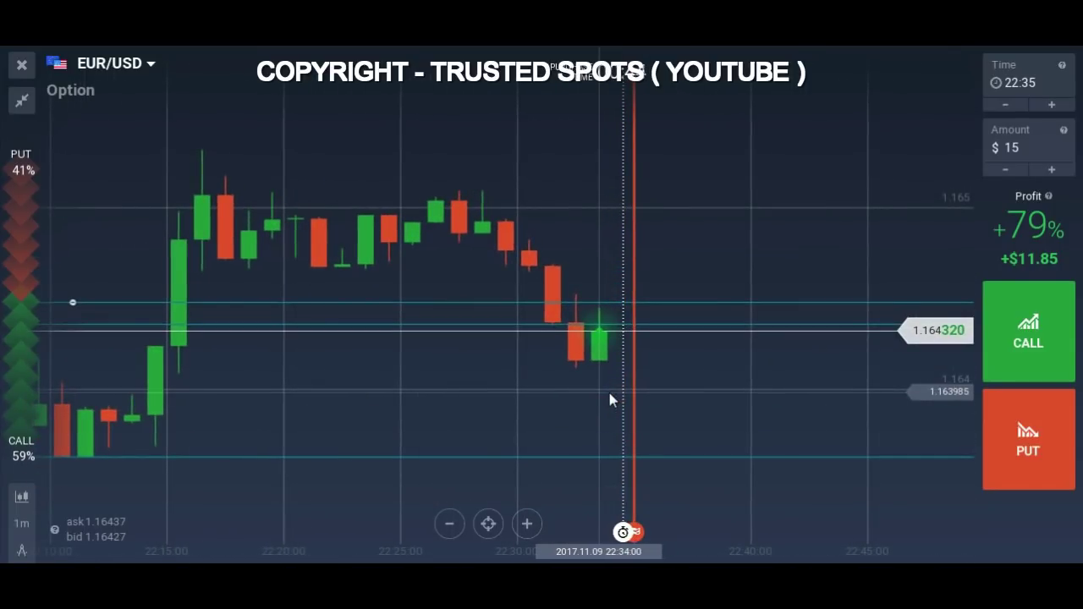
scroll(609, 399, "up", 1)
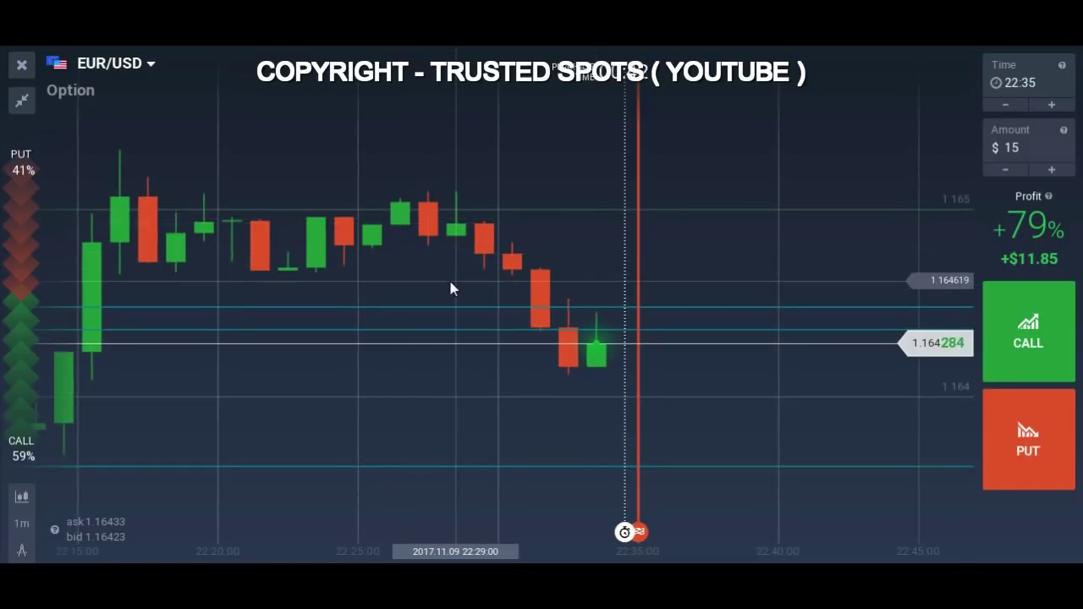
scroll(584, 347, "down", 3)
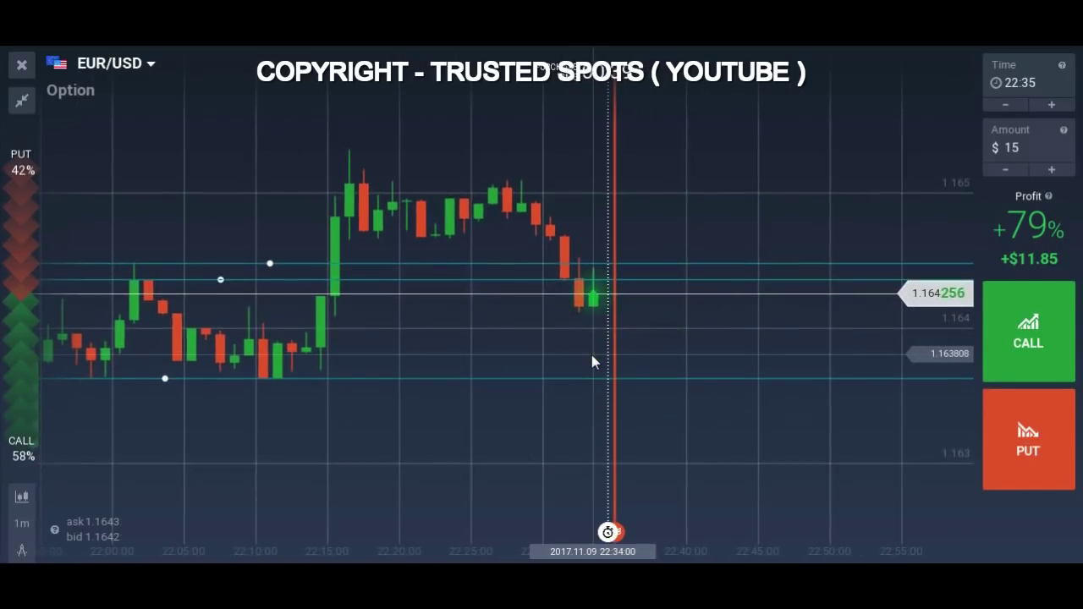
scroll(592, 357, "down", 2)
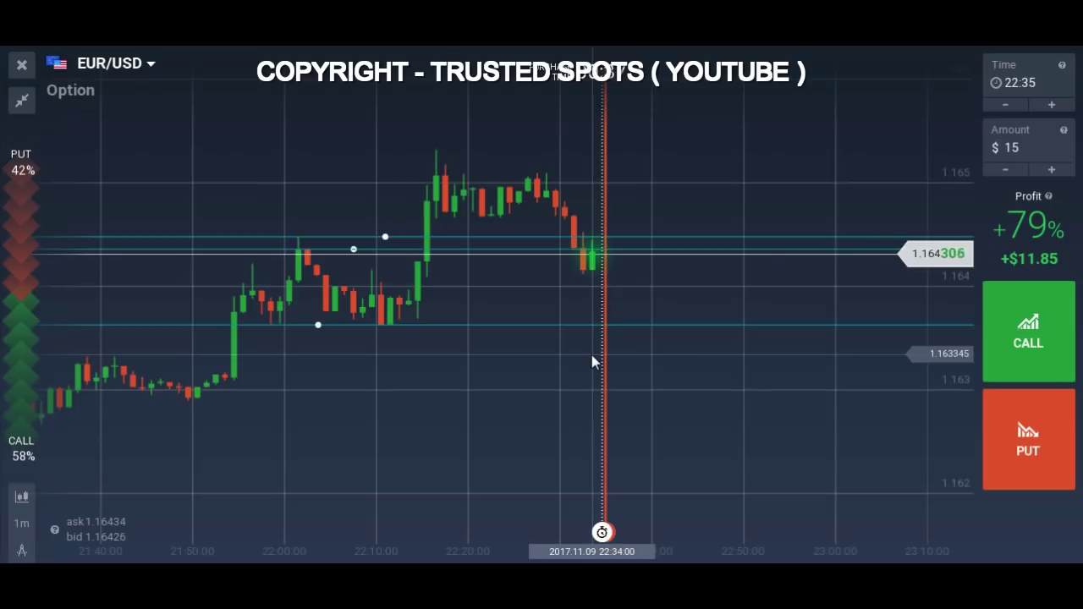
scroll(592, 356, "up", 5)
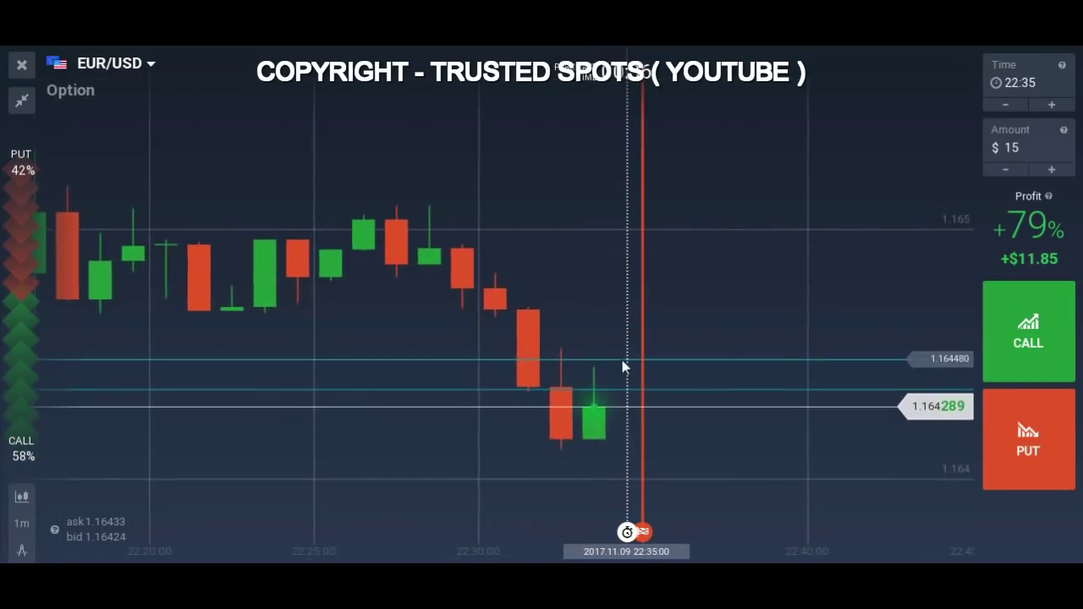
scroll(697, 377, "down", 2)
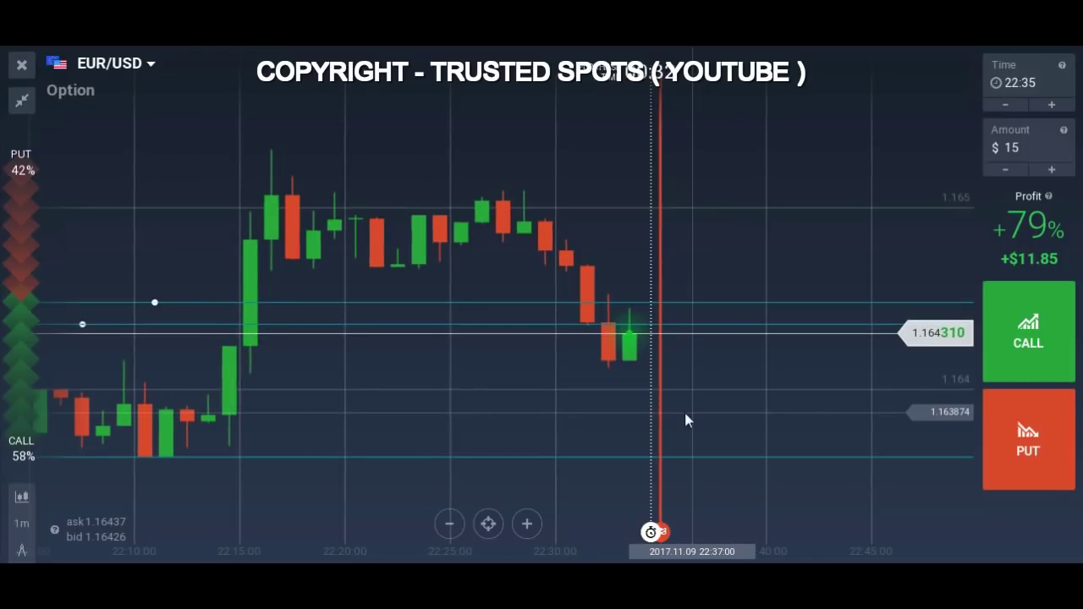
scroll(686, 415, "down", 2)
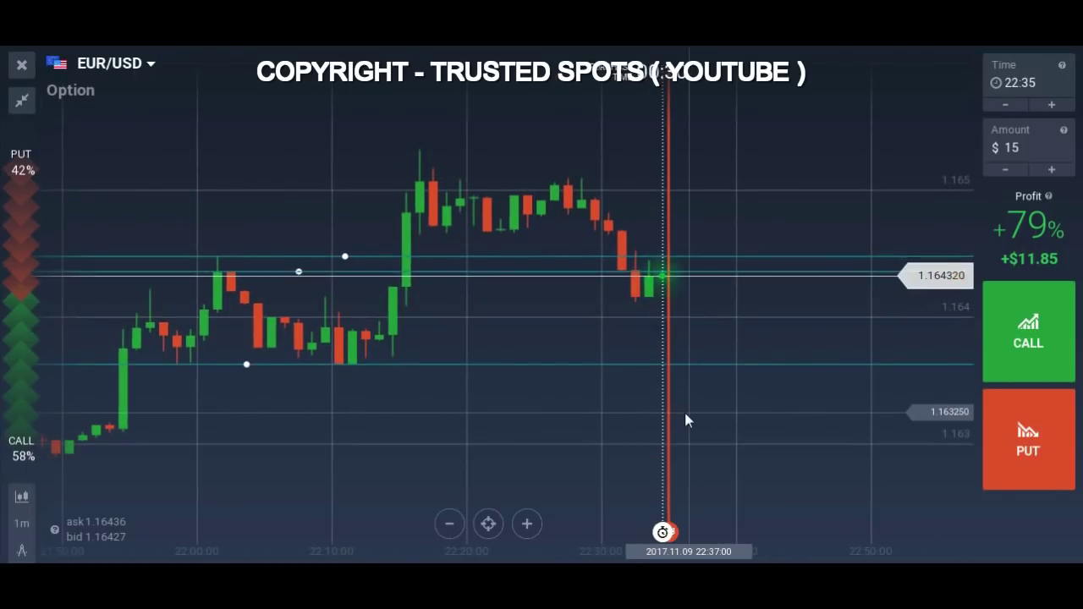
Step: Buy a $15 PUT option on EUR/USD expiring at 22:35 while price is at the upper line zone
scroll(685, 414, "up", 4)
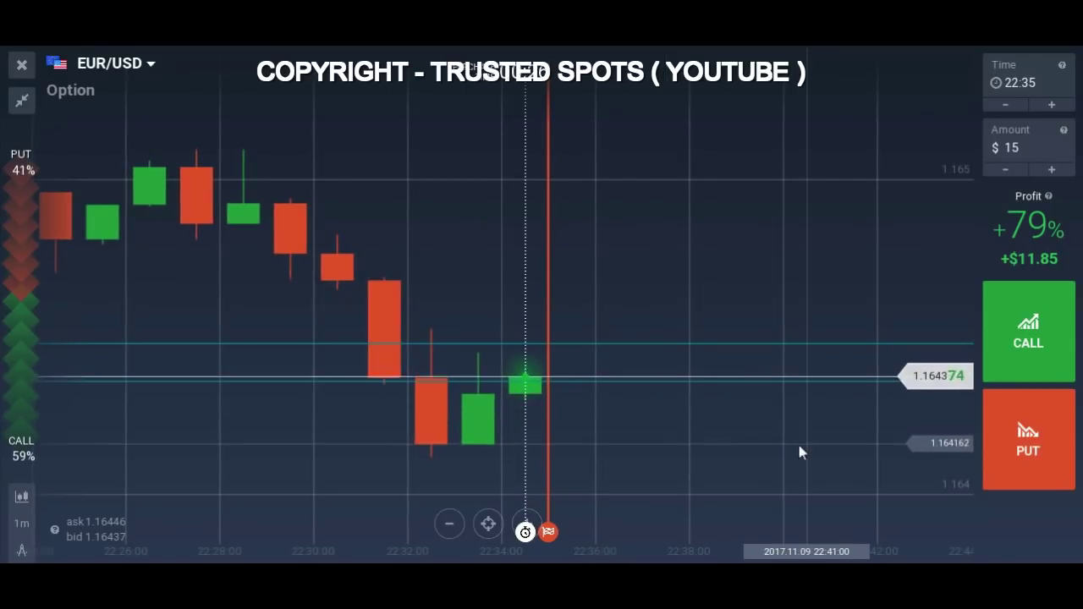
left_click(1009, 451)
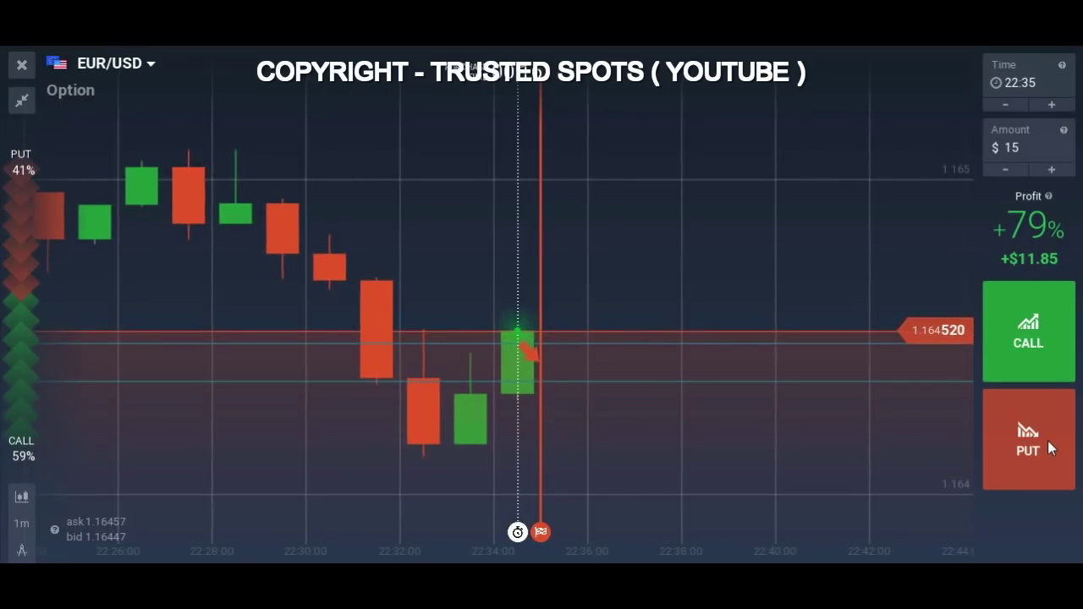
left_click(1050, 449)
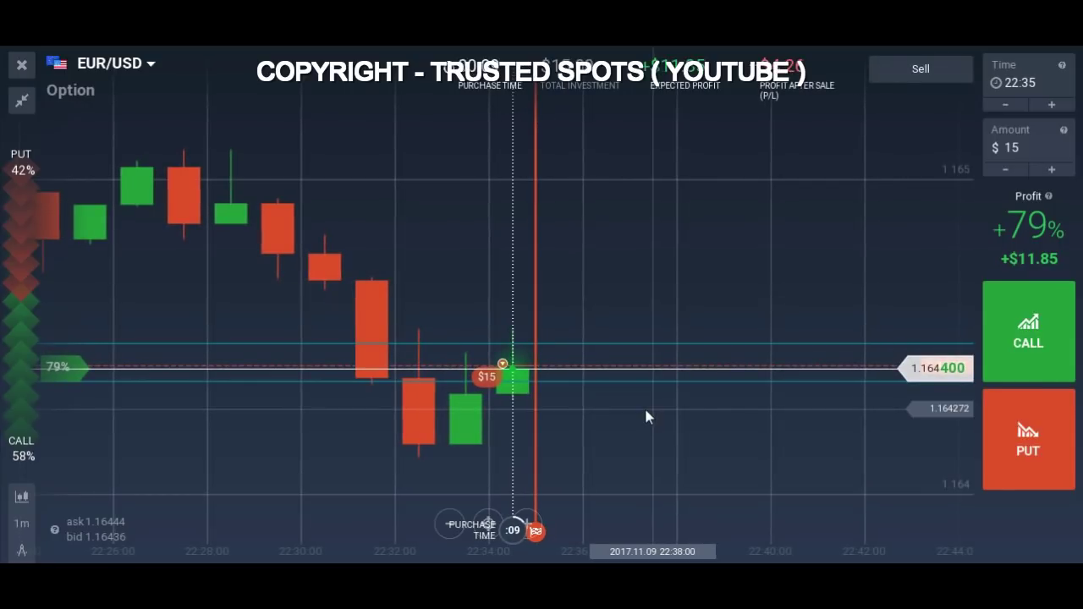
Step: Follow the open $15 PUT option against the zone lines until expiry, and dismiss its result label
scroll(644, 405, "down", 3)
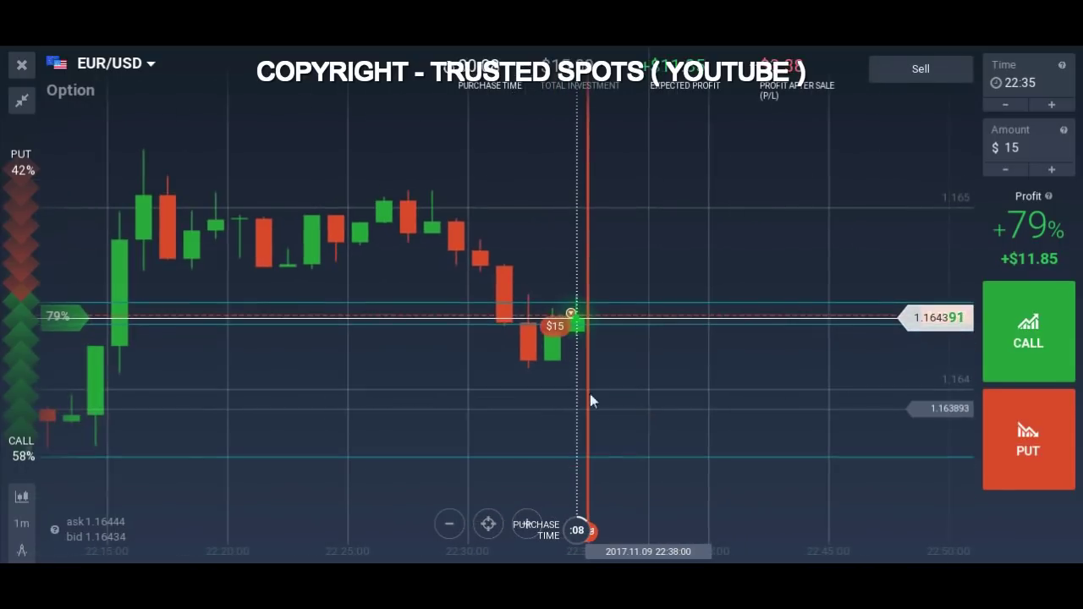
left_click_drag(589, 401, 702, 406)
scroll(701, 406, "down", 3)
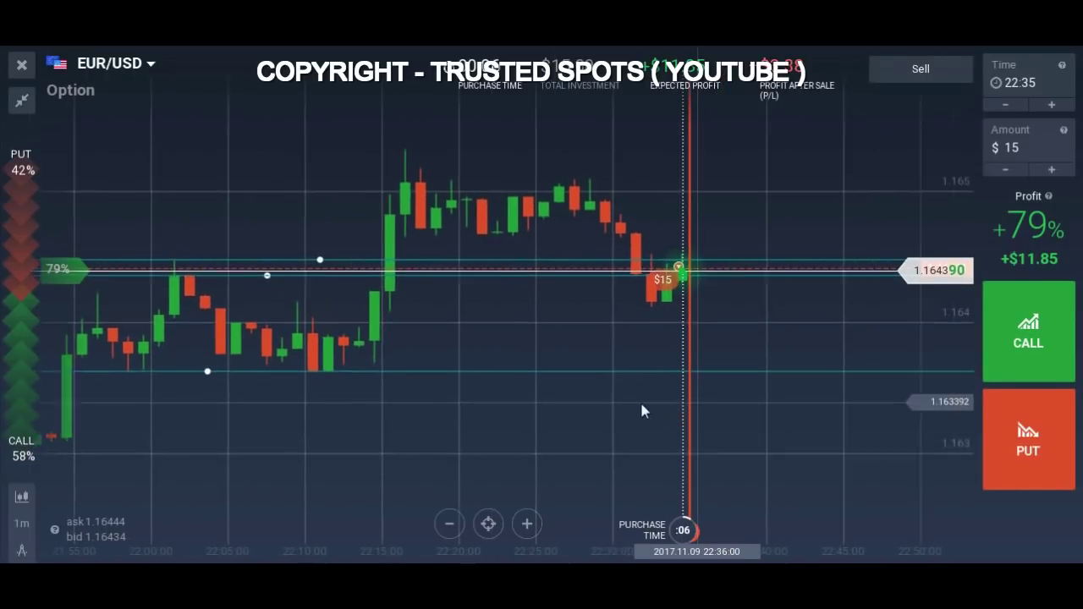
scroll(213, 314, "down", 1)
left_click_drag(212, 314, 314, 331)
scroll(330, 331, "down", 2)
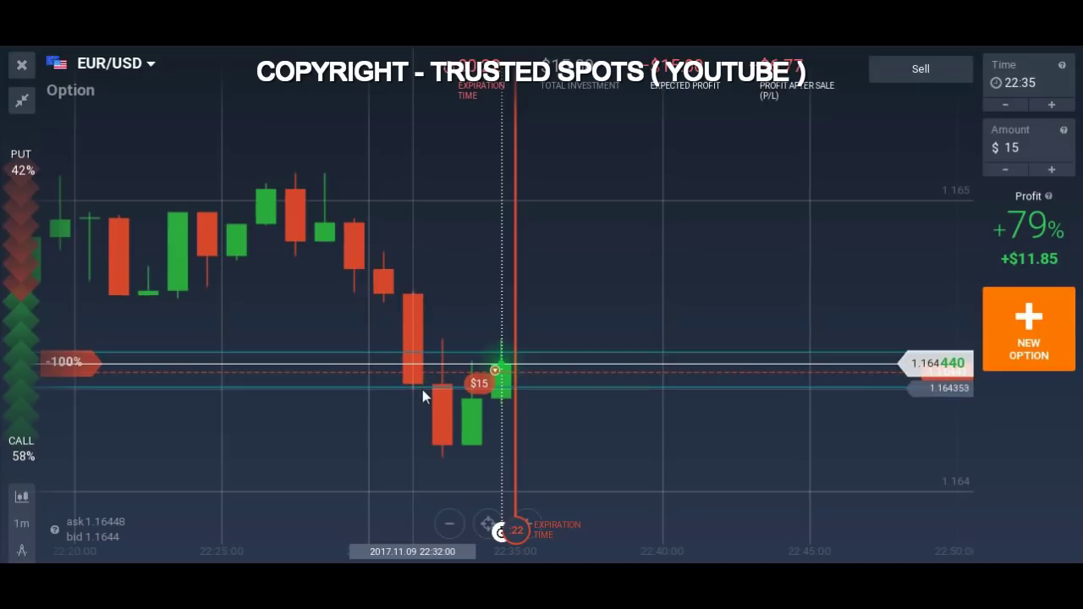
scroll(496, 435, "down", 5)
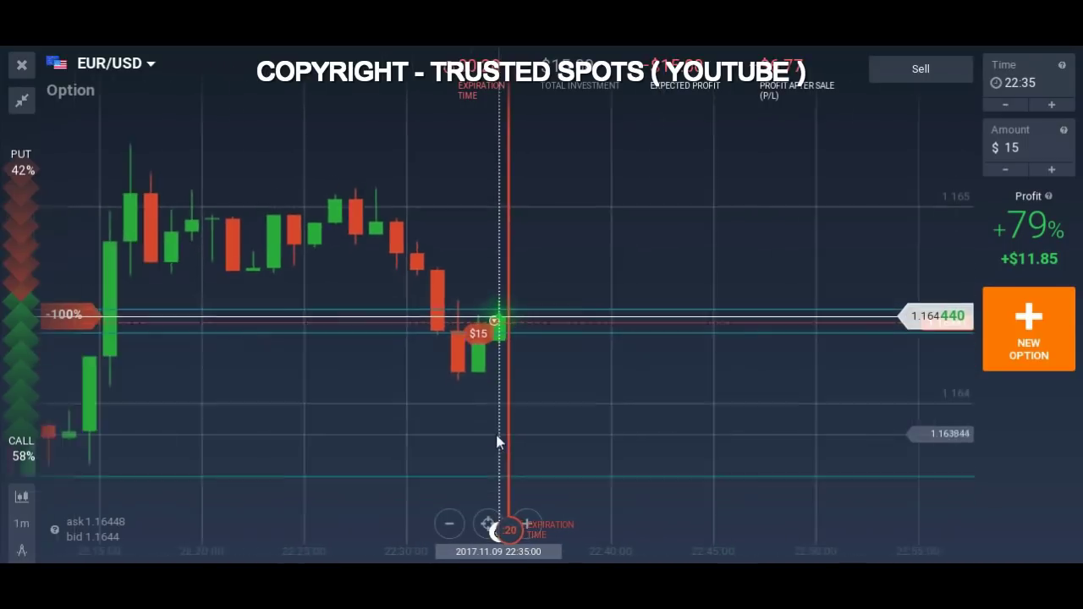
left_click_drag(387, 387, 697, 290)
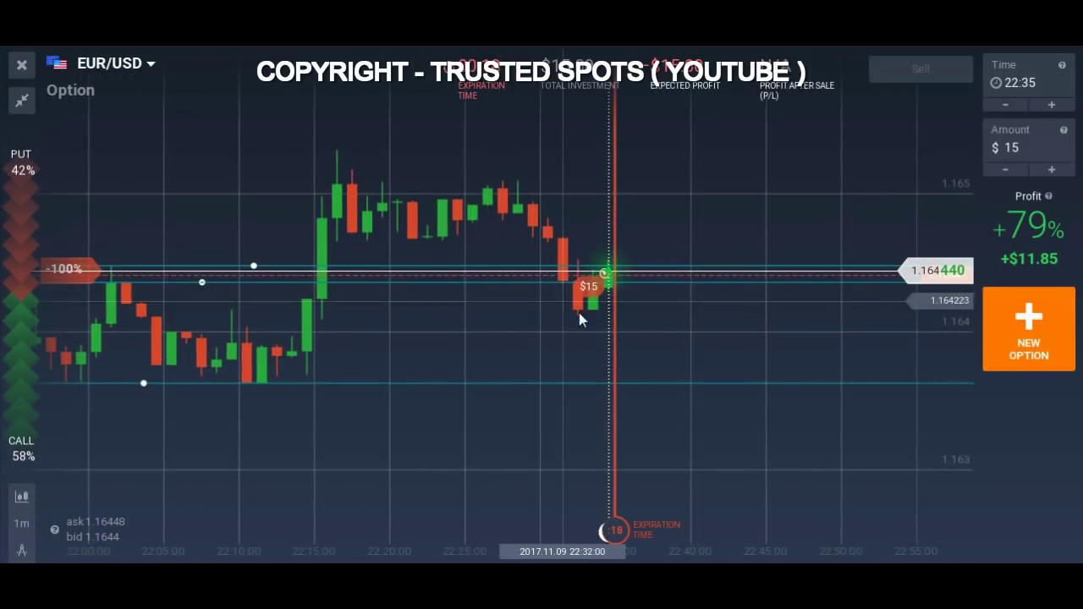
left_click_drag(578, 358, 440, 354)
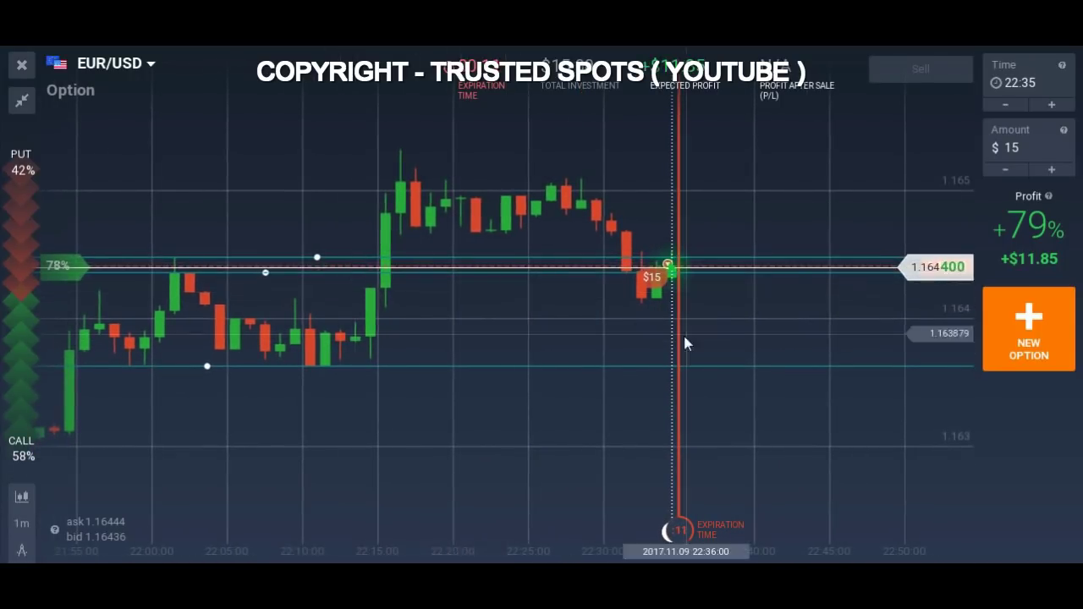
scroll(687, 342, "up", 5)
scroll(470, 366, "up", 3)
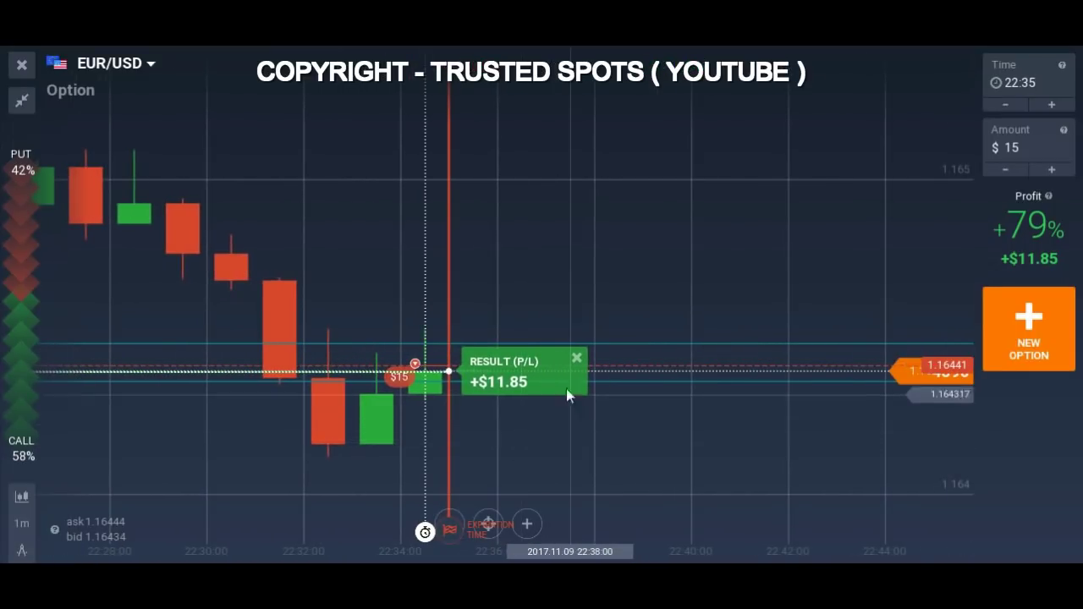
left_click(577, 359)
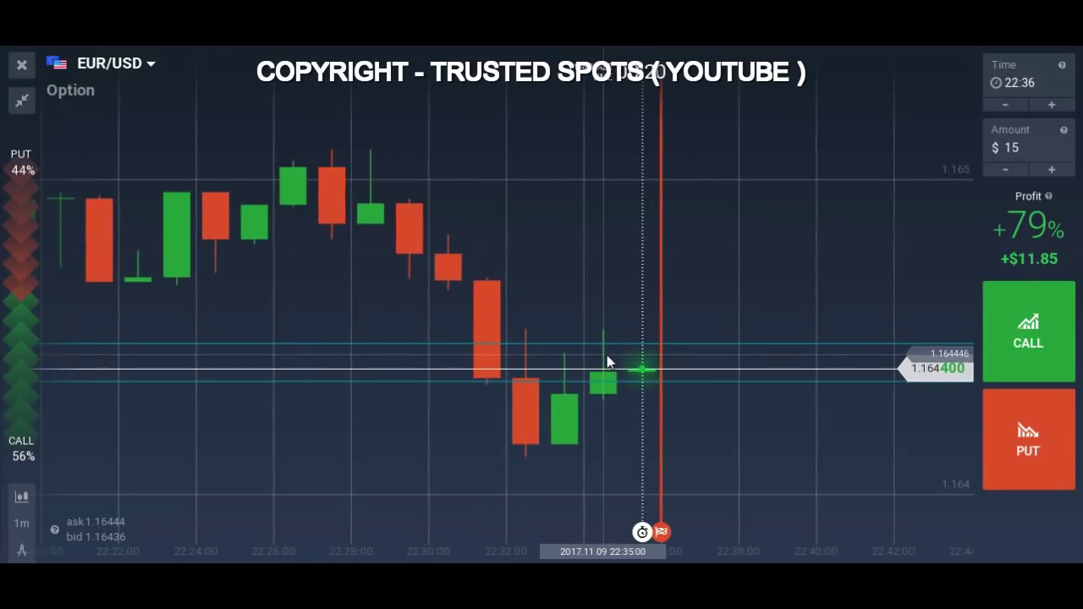
Step: Move the horizontal line at the 22:02 wick high up to the candle lows near 22:22
scroll(598, 421, "down", 3)
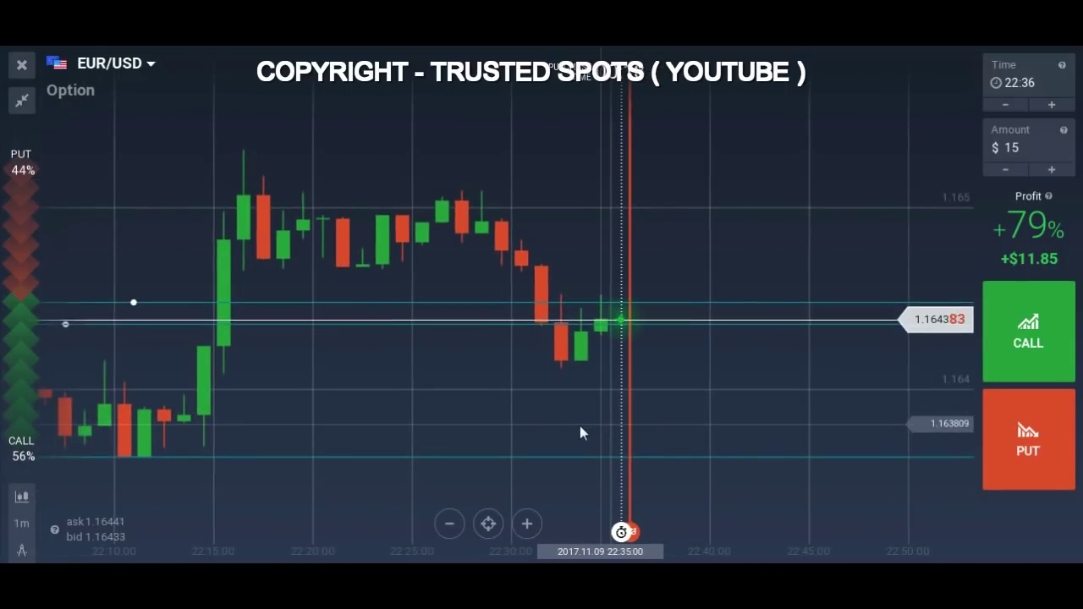
scroll(579, 429, "down", 5)
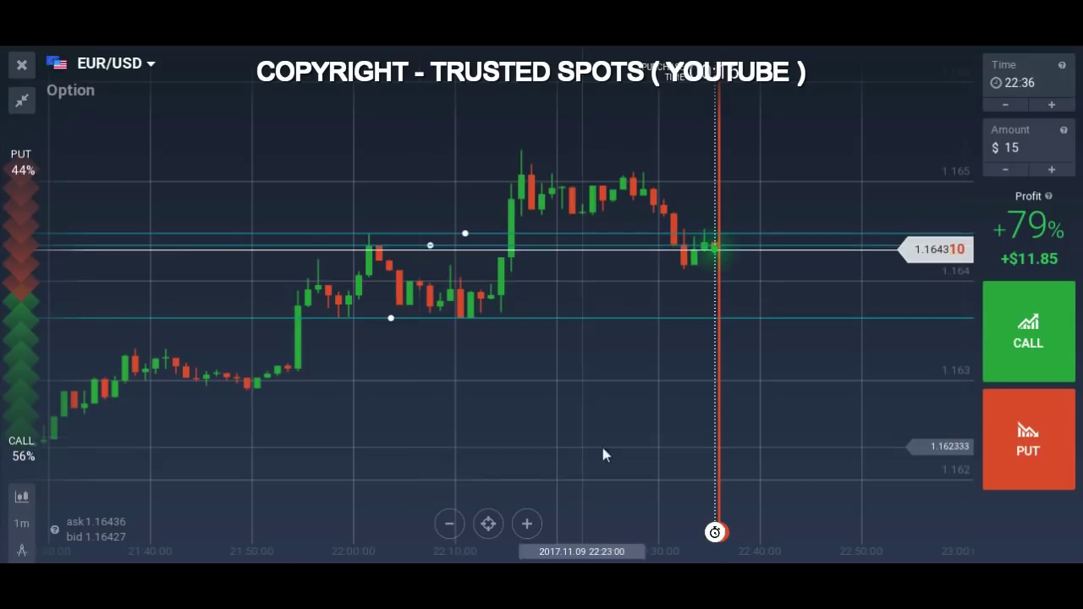
scroll(668, 444, "up", 5)
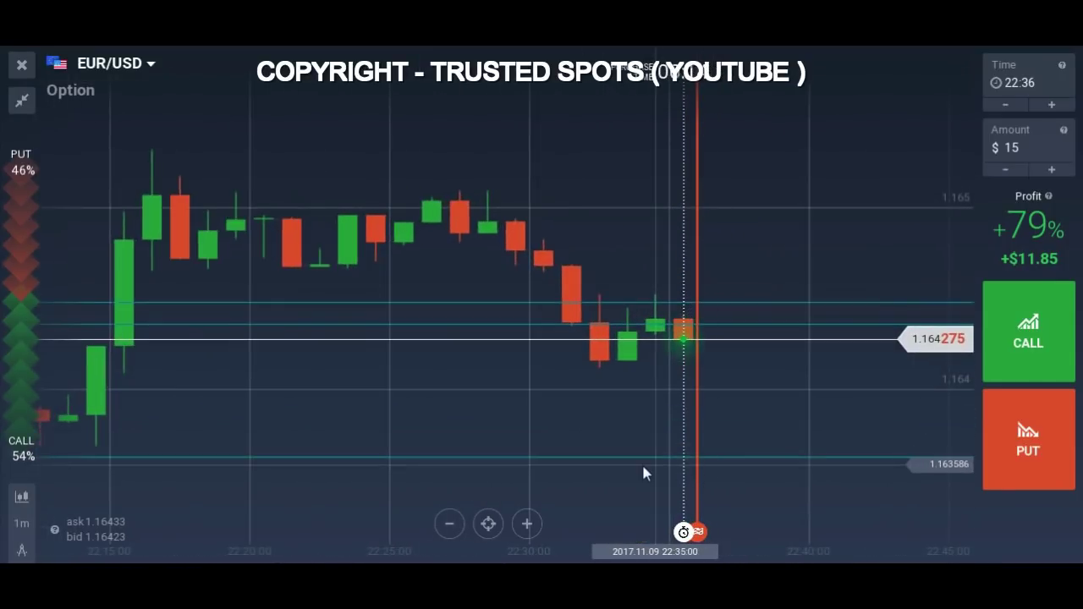
left_click_drag(643, 473, 442, 238)
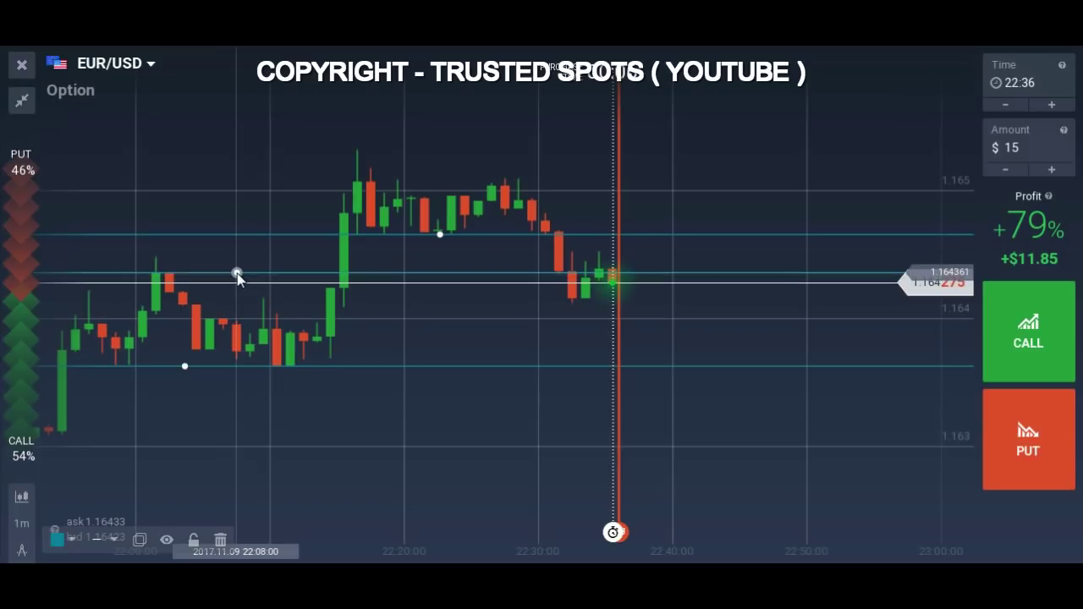
Step: Move the line at the 22:02 body top up to about 1.16472, just above the line on the 22:22 lows
left_click_drag(241, 273, 516, 106)
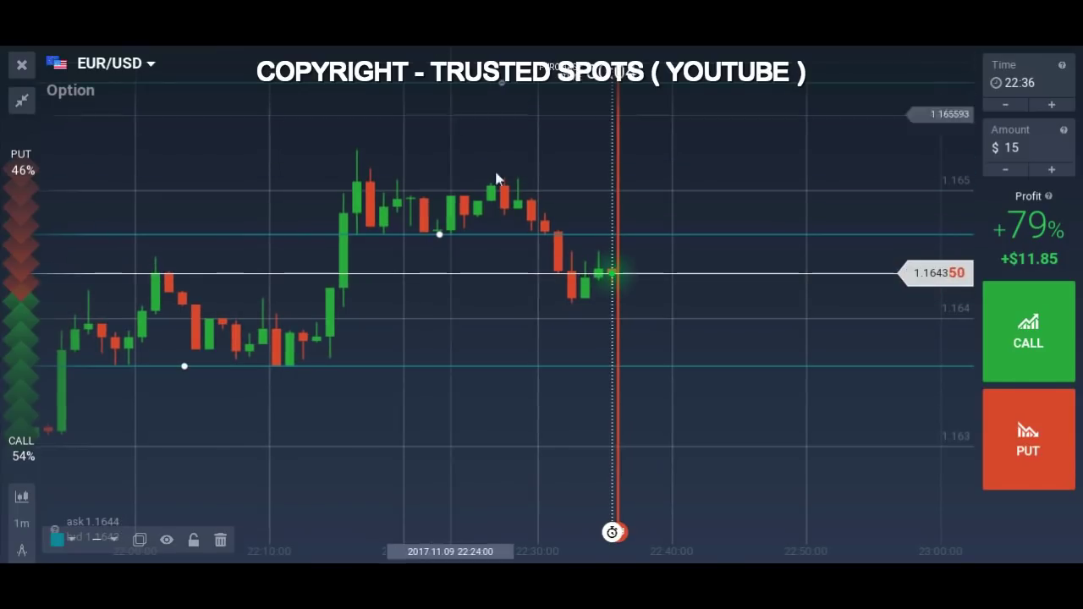
scroll(481, 418, "up", 2)
scroll(480, 418, "up", 1)
left_click_drag(411, 266, 517, 265)
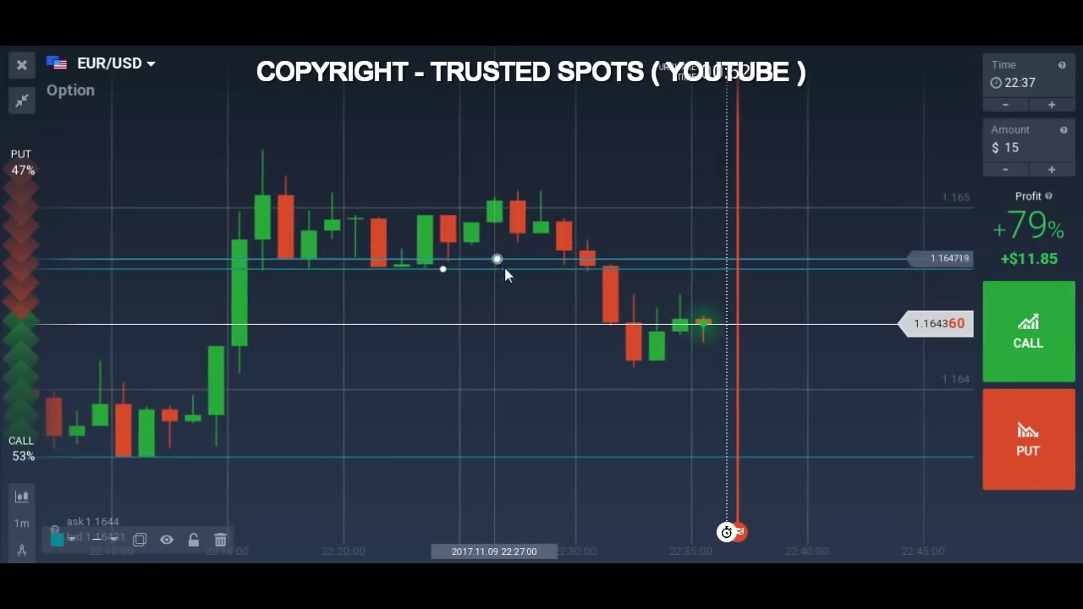
scroll(545, 316, "down", 3)
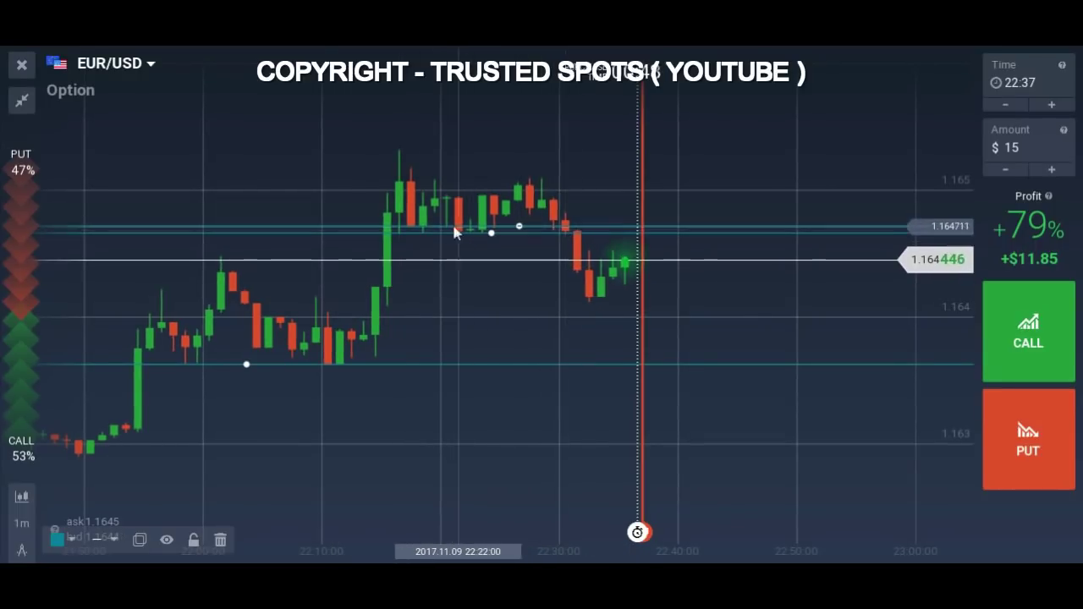
scroll(593, 309, "up", 3)
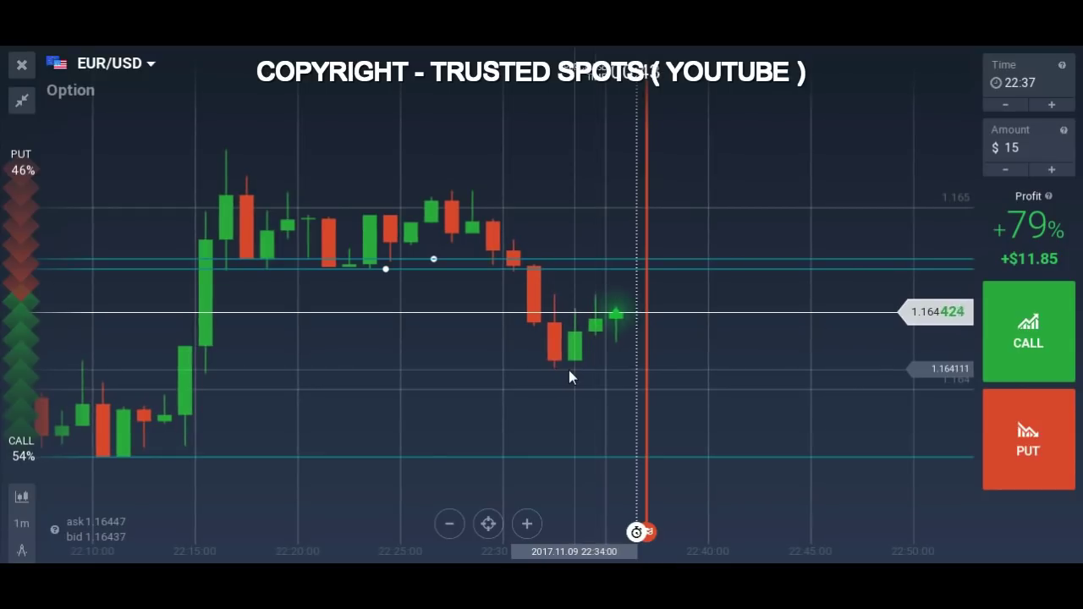
Step: Examine the EUR/USD price against the horizontal zone lines and the earlier swing highs and lows for an entry
scroll(569, 370, "down", 3)
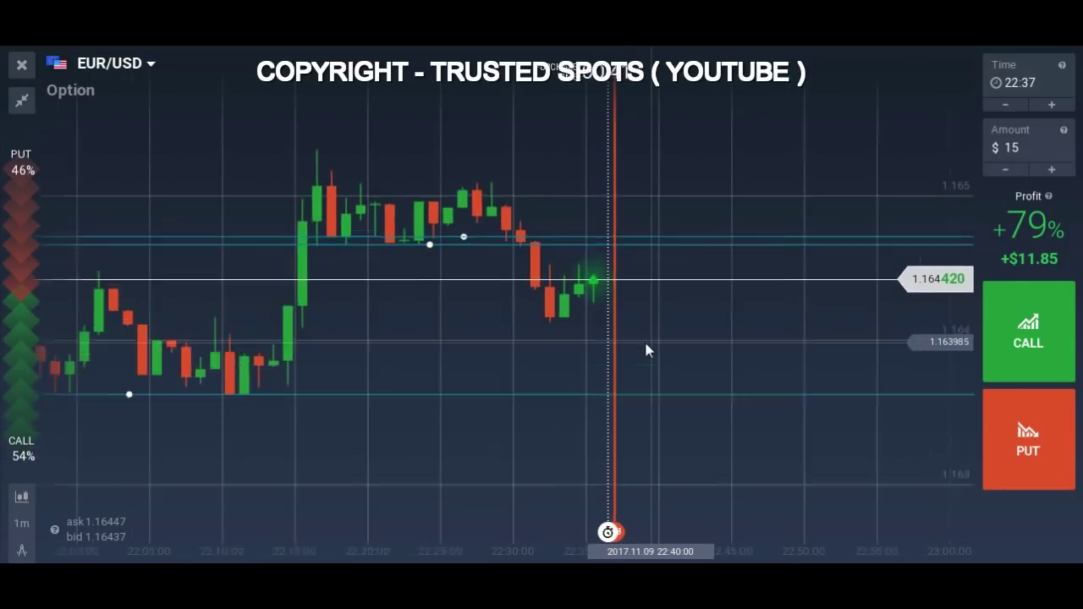
scroll(646, 349, "up", 2)
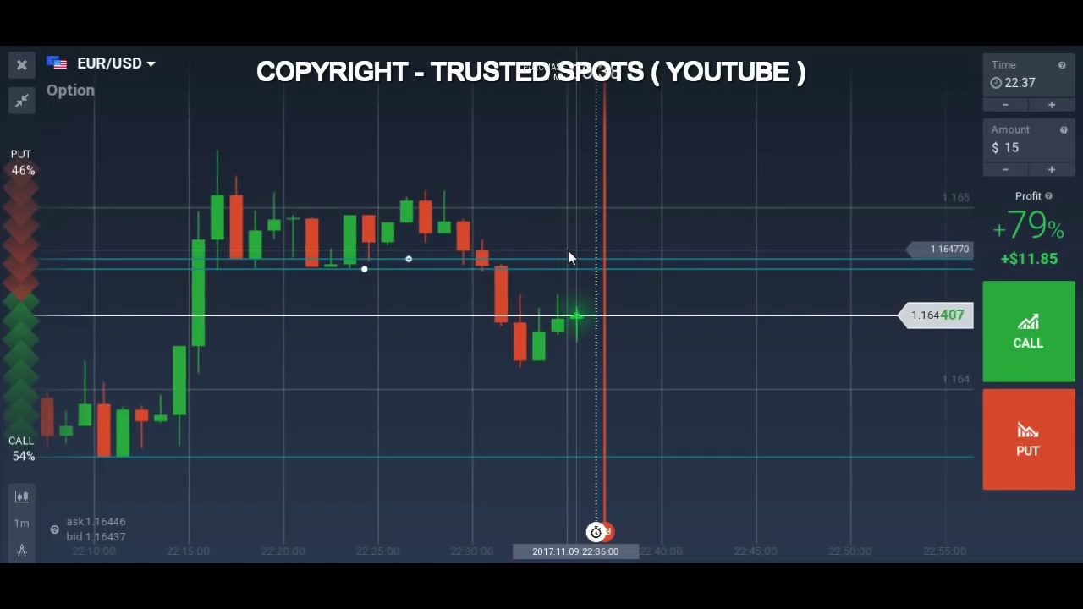
scroll(585, 398, "up", 2)
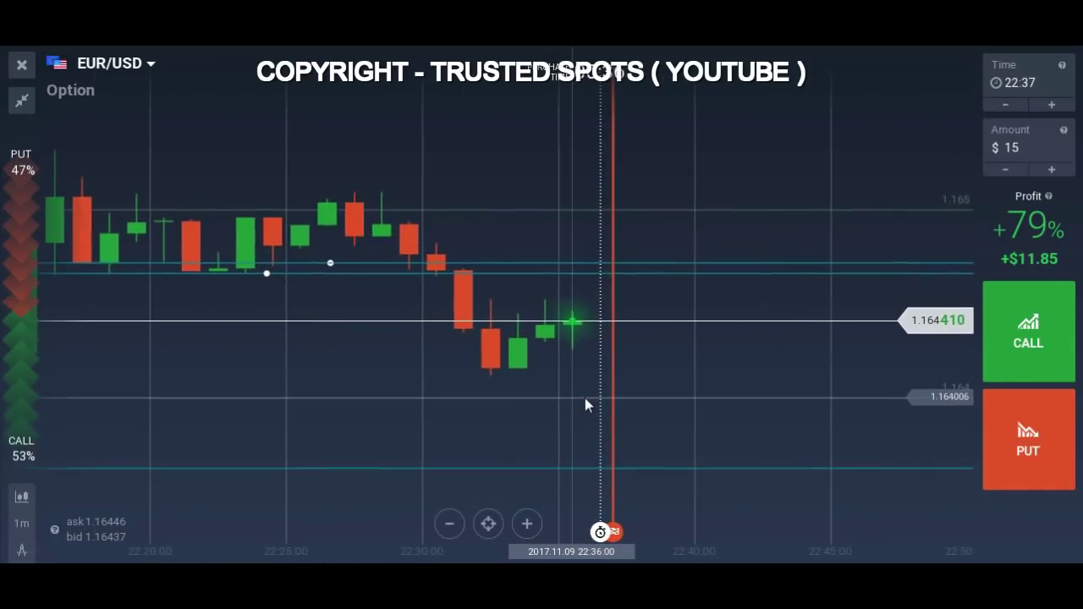
scroll(585, 402, "down", 3)
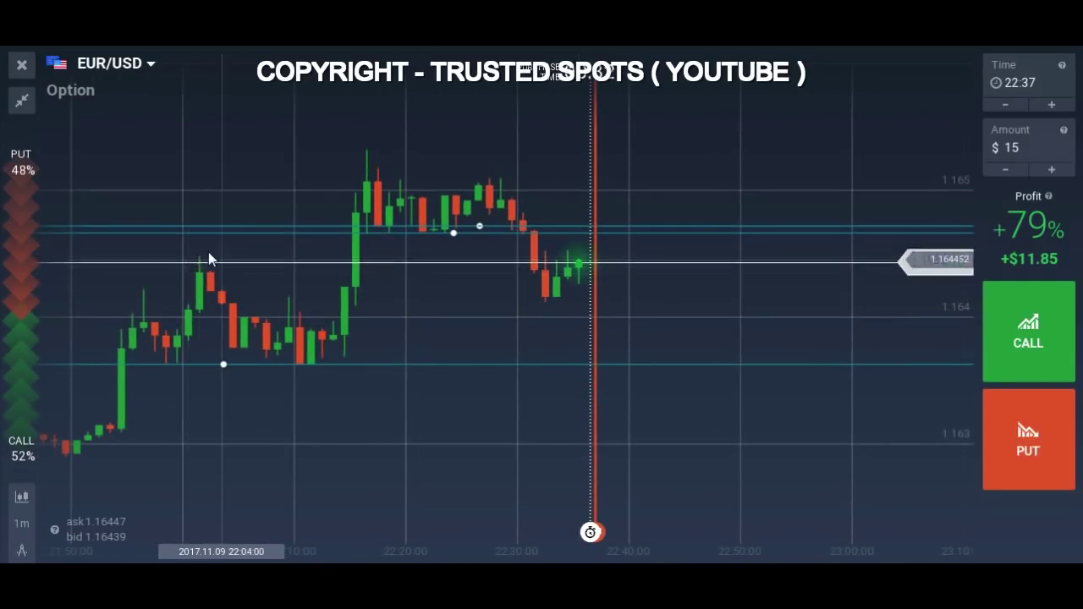
scroll(576, 310, "up", 3)
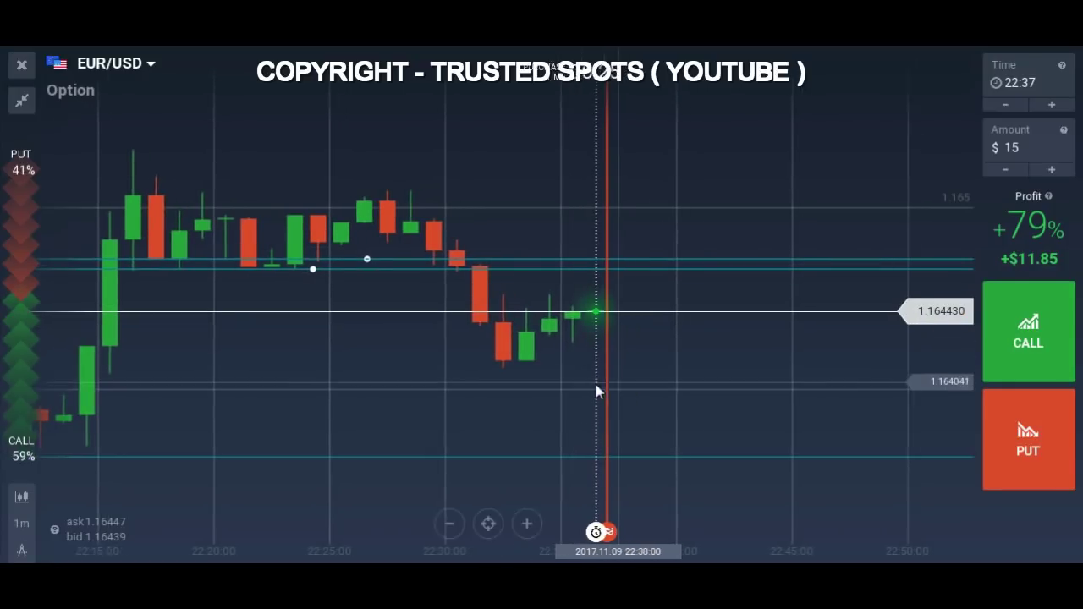
scroll(573, 385, "up", 3)
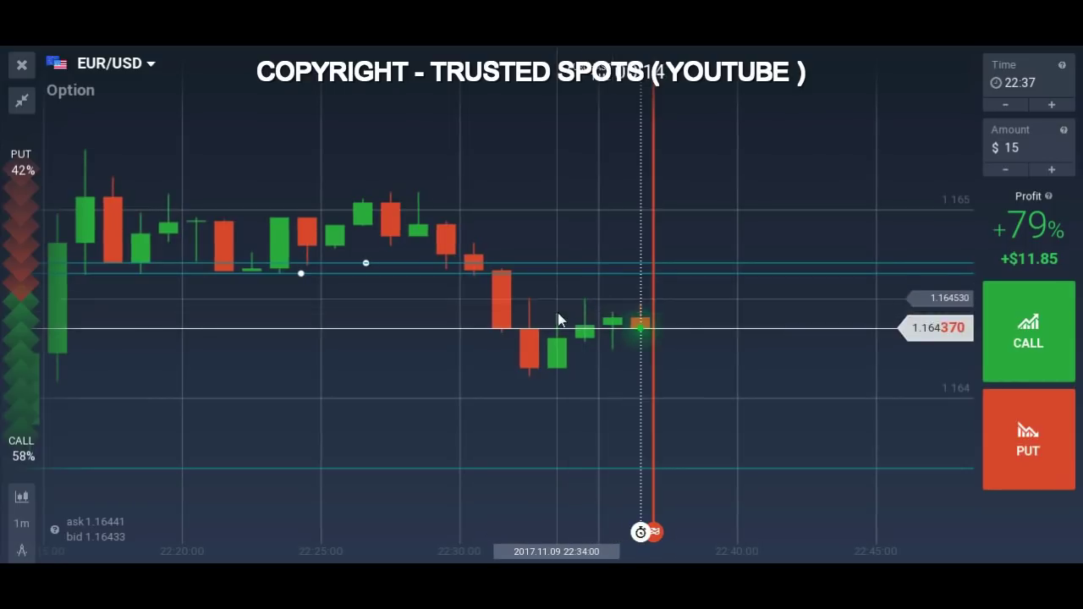
scroll(664, 377, "down", 2)
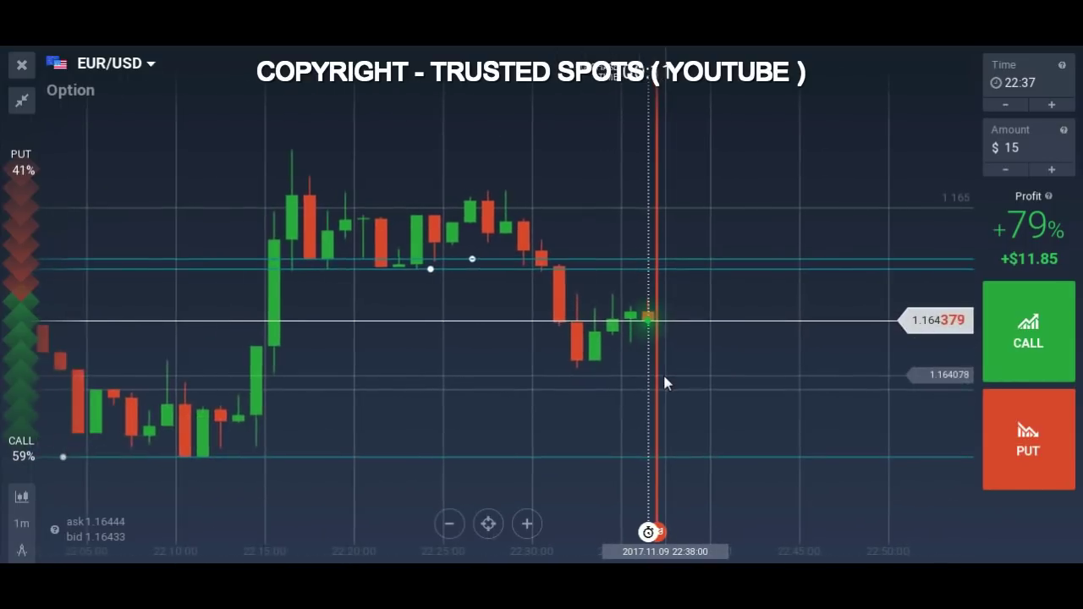
scroll(664, 380, "down", 2)
scroll(664, 382, "down", 1)
scroll(663, 383, "down", 3)
scroll(662, 383, "up", 1)
scroll(663, 381, "up", 4)
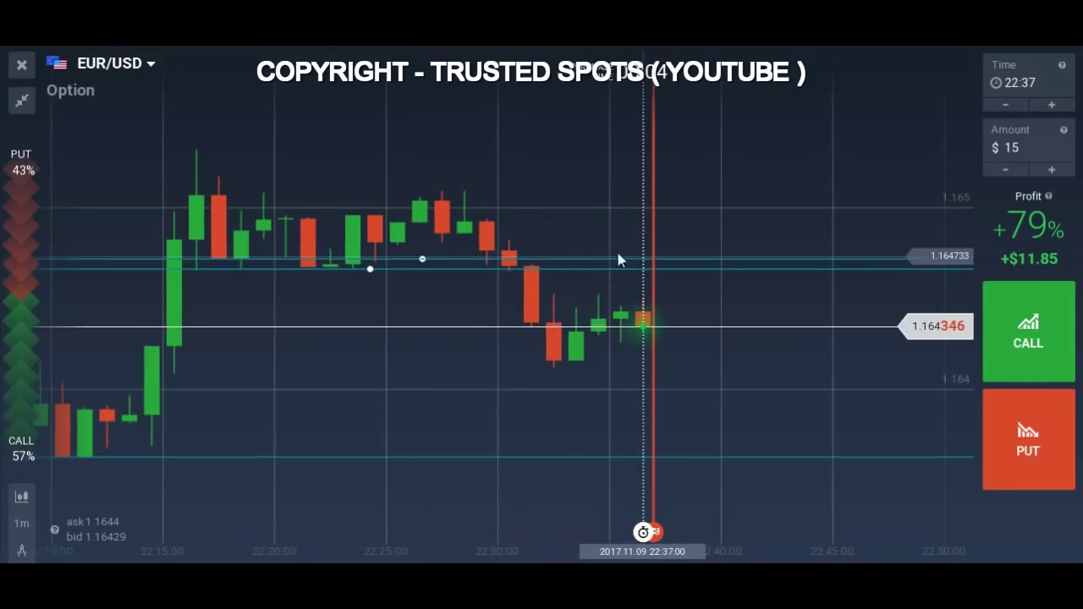
scroll(595, 368, "down", 3)
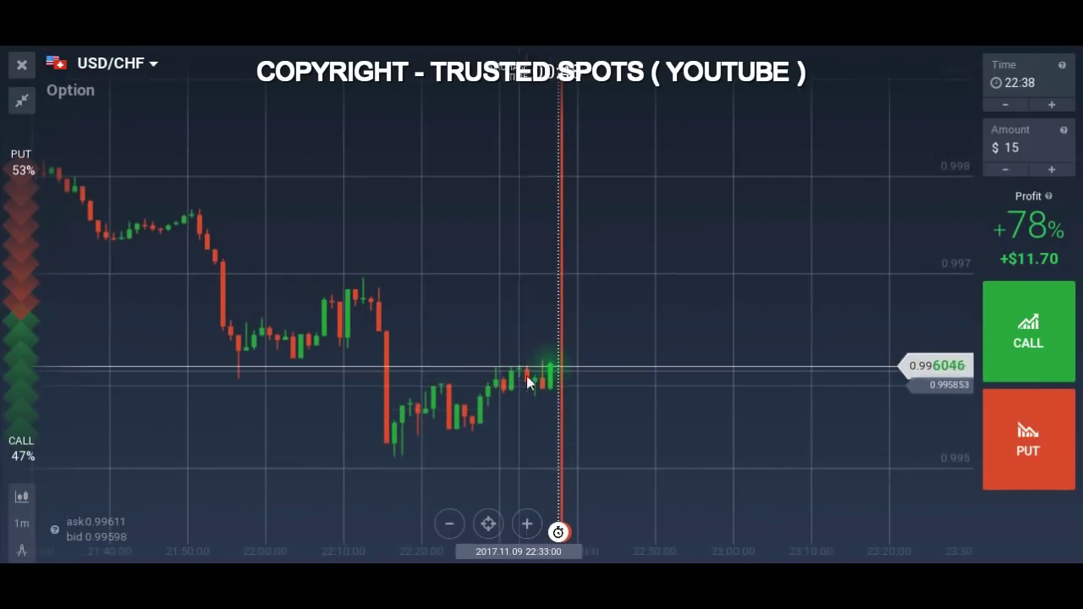
Step: Check recent price action on USD/CHF, and compare the AUD/USD price with its upper and lower zone lines
scroll(548, 396, "up", 3)
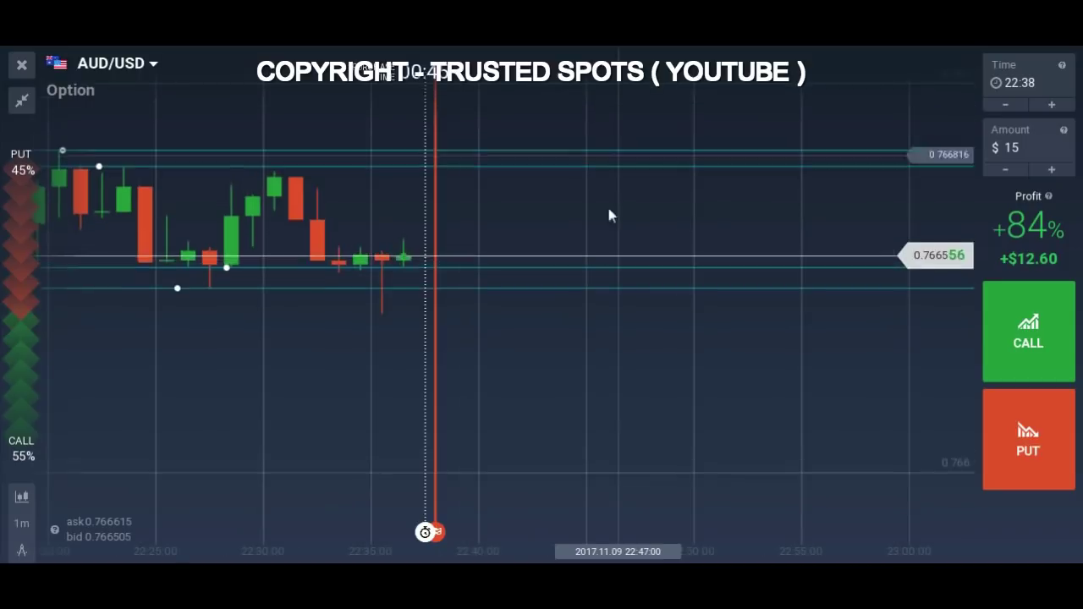
left_click_drag(460, 435, 559, 430)
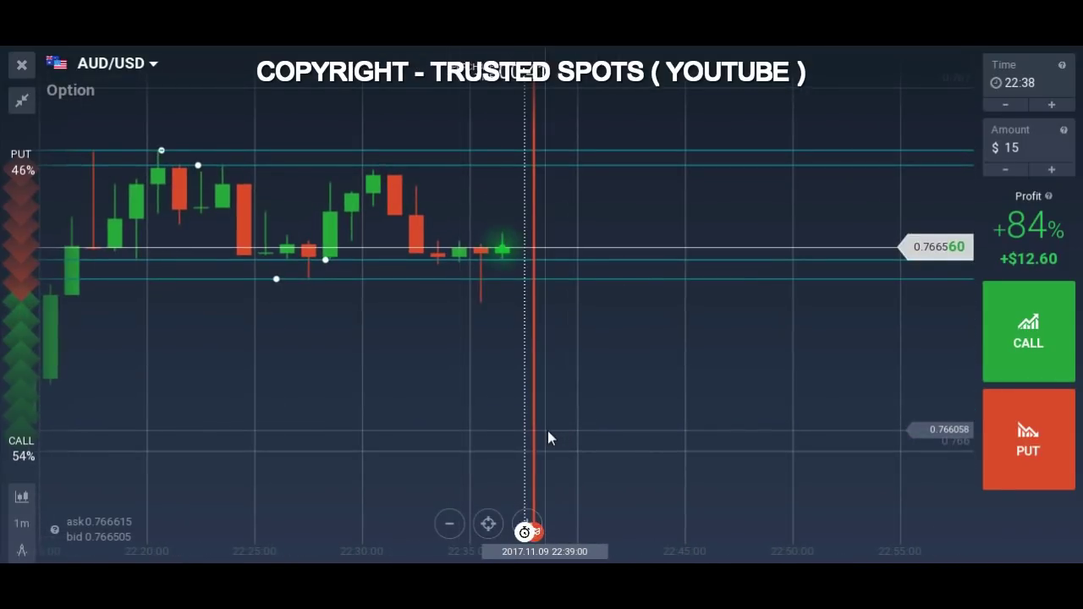
scroll(548, 438, "down", 3)
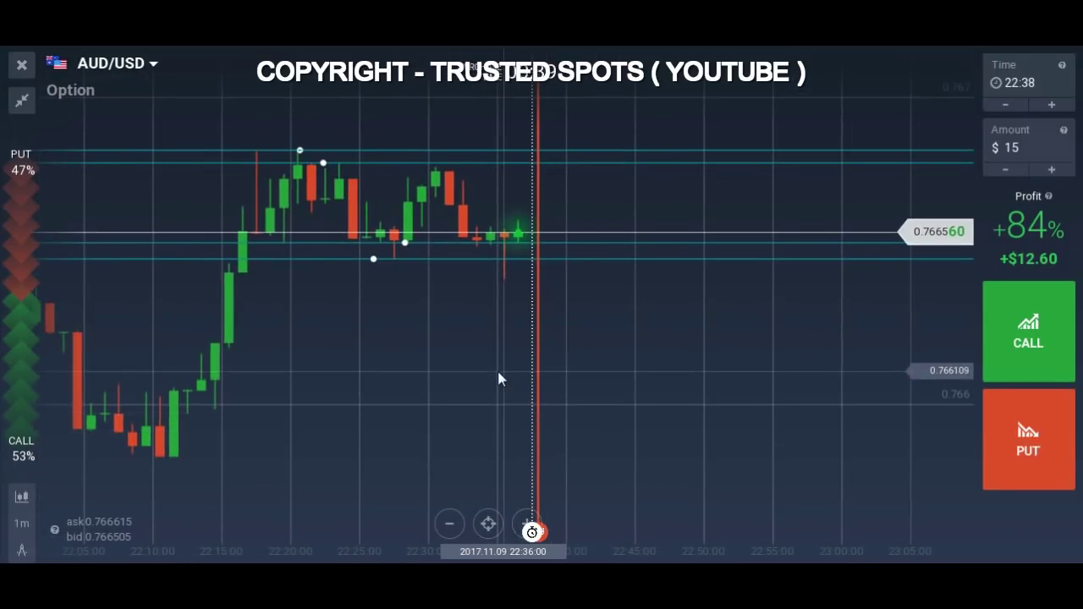
scroll(501, 380, "up", 3)
scroll(593, 426, "down", 2)
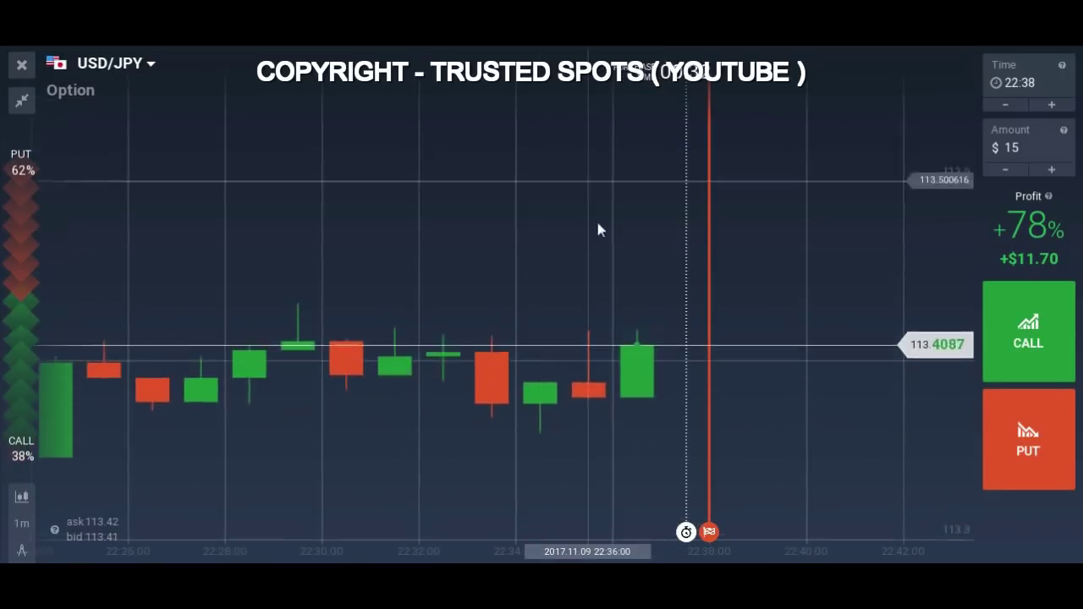
Step: Draw a horizontal line on the USD/JPY chart at the 22:29 candle's wick high, at about 113.43
scroll(593, 334, "down", 4)
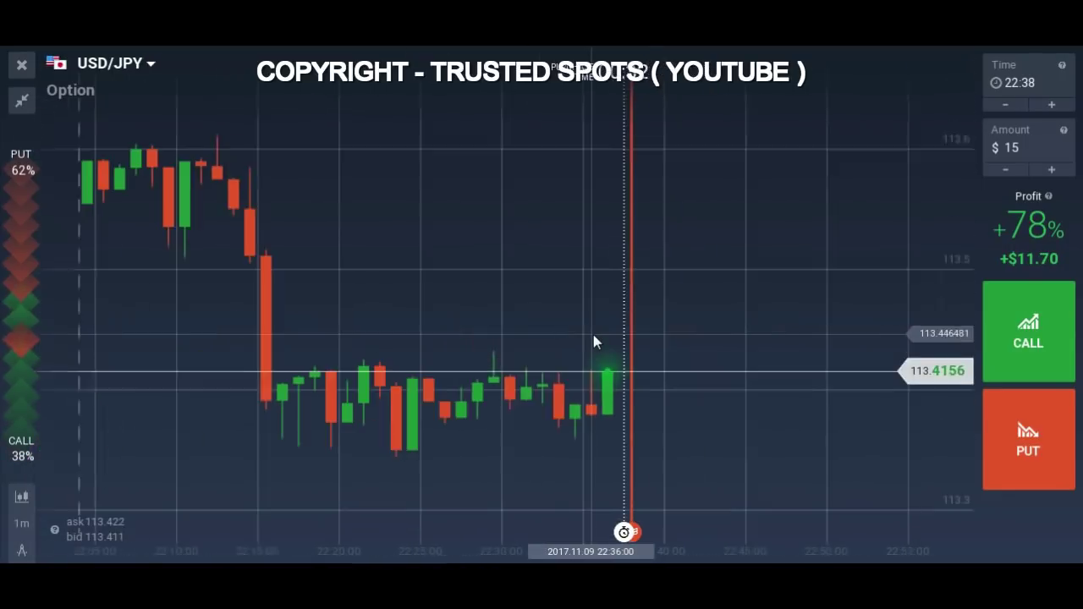
scroll(581, 363, "down", 2)
scroll(614, 394, "down", 4)
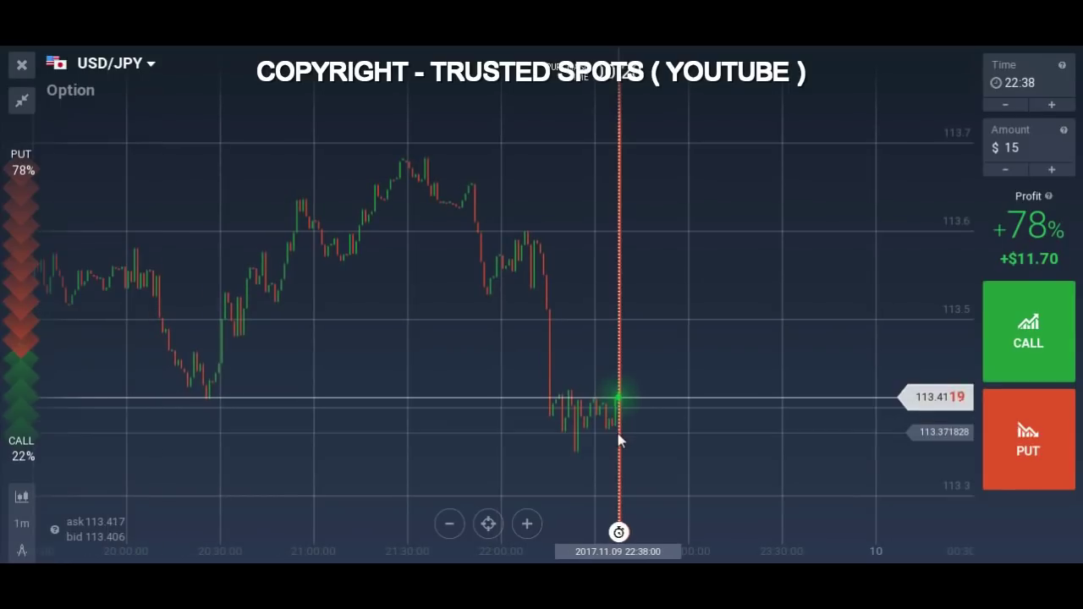
scroll(622, 431, "up", 5)
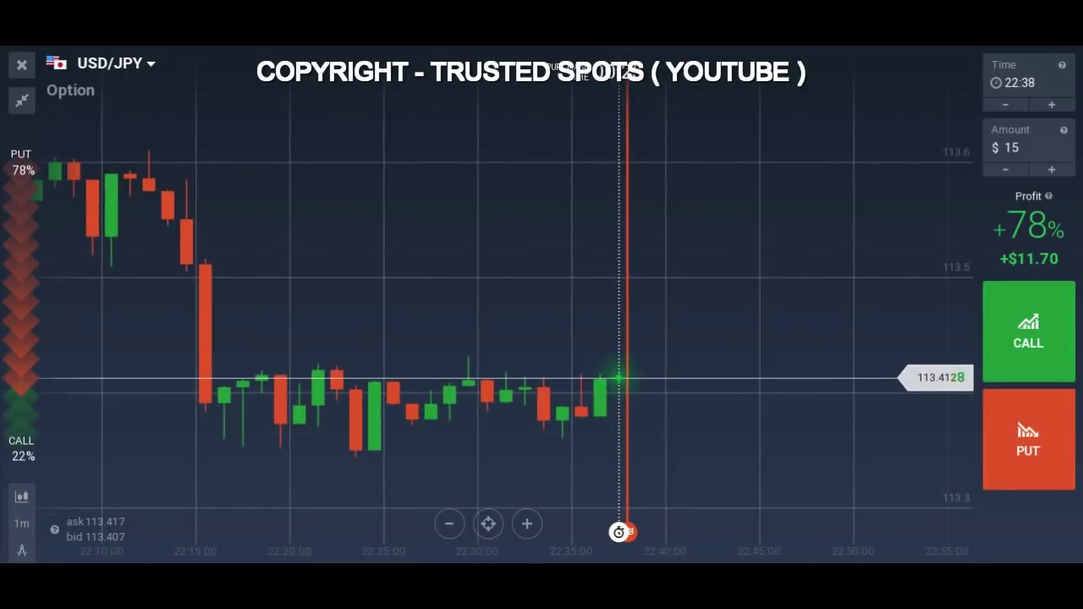
left_click(441, 357)
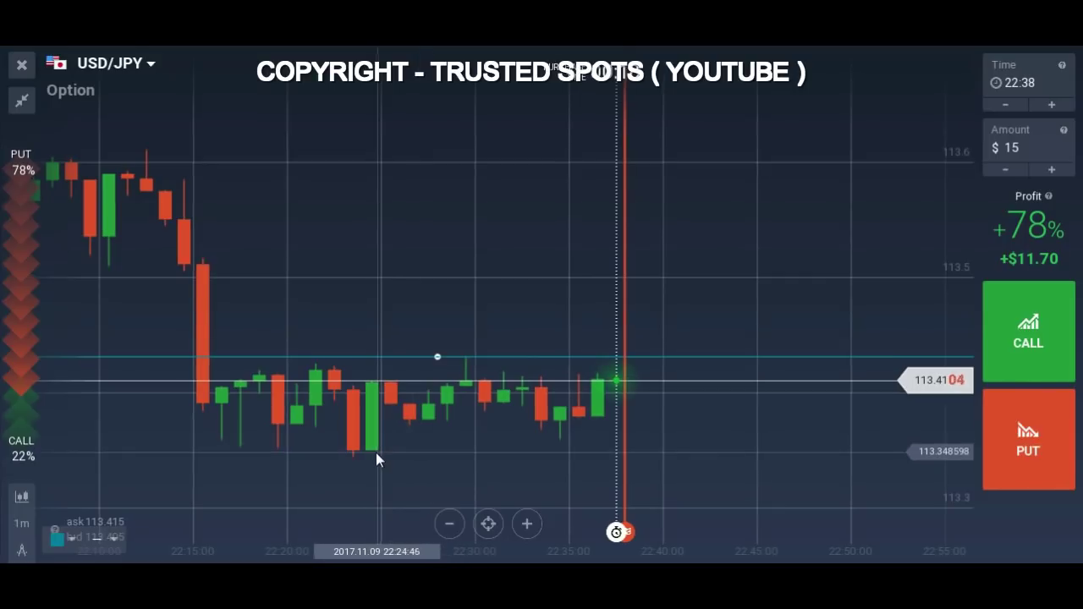
Step: Mark the USD/JPY support zone with two horizontal lines, one at the wick low near 22:23 and one near the body lows at about 113.352
left_click(373, 453)
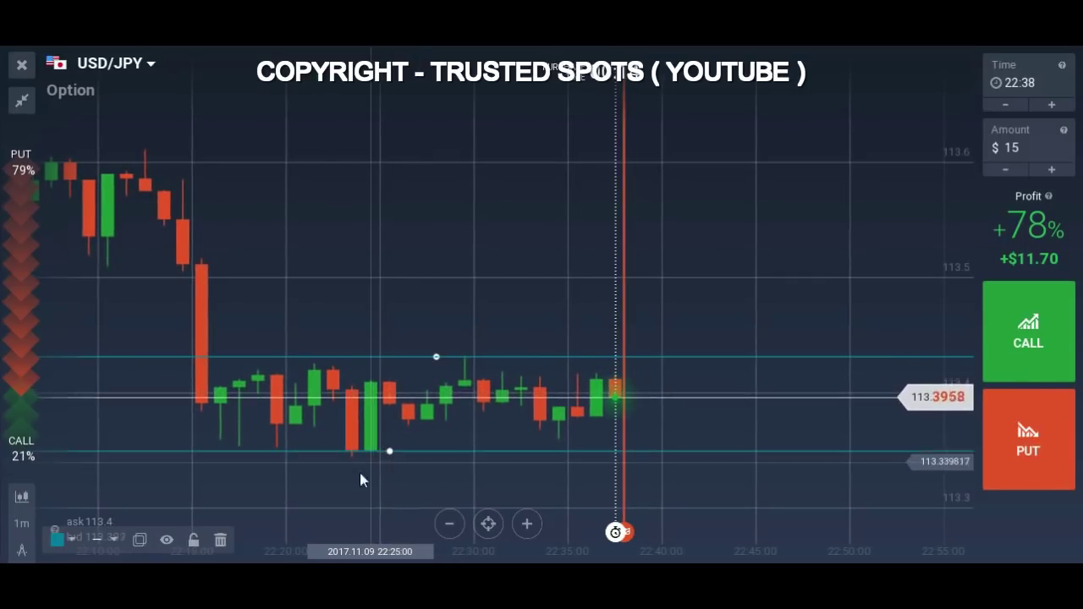
mouse_move(22, 550)
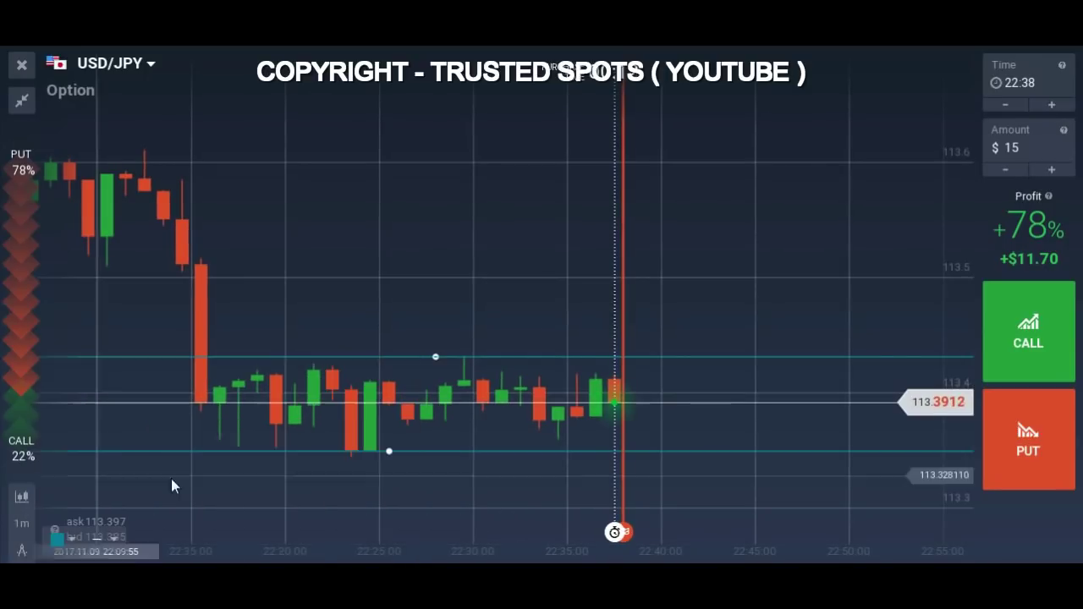
left_click(340, 456)
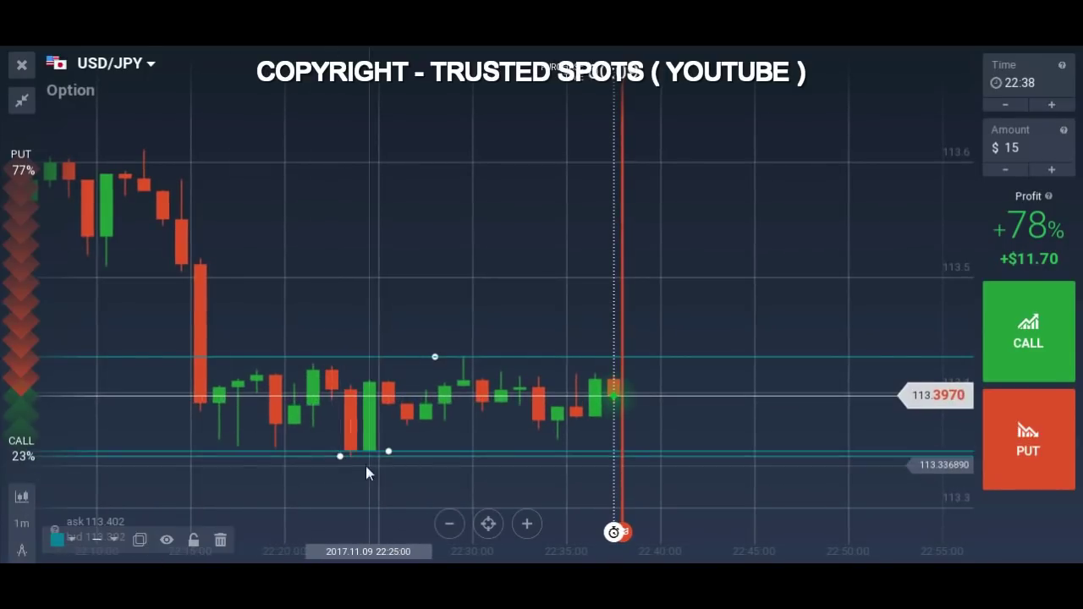
left_click_drag(384, 449, 389, 503)
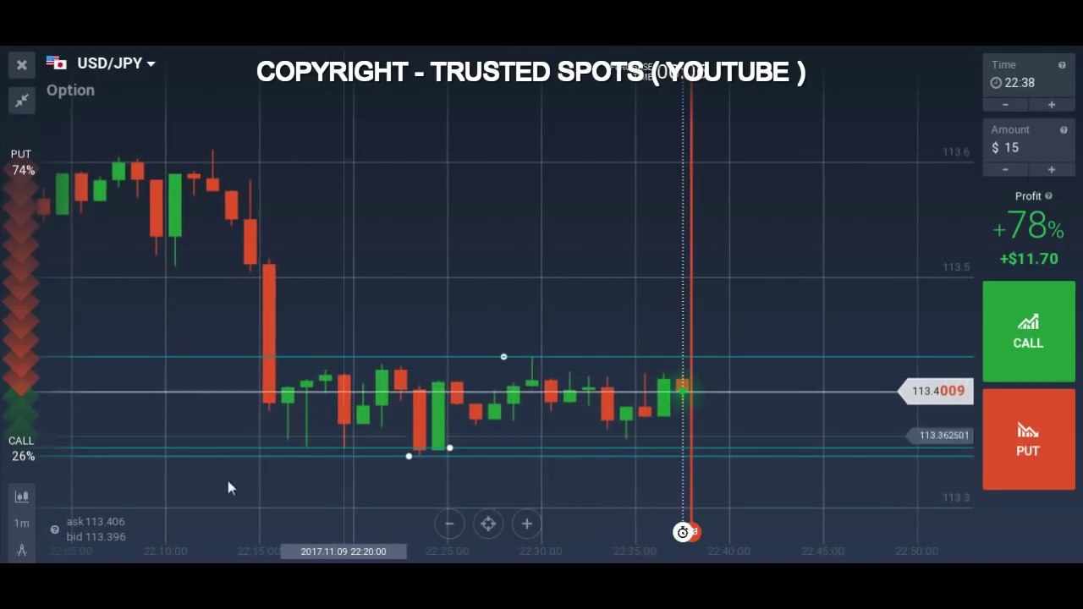
Step: Add a horizontal line at about 113.42 on the candle body tops near 22:22, just below the upper USD/JPY line
mouse_move(22, 550)
left_click(124, 488)
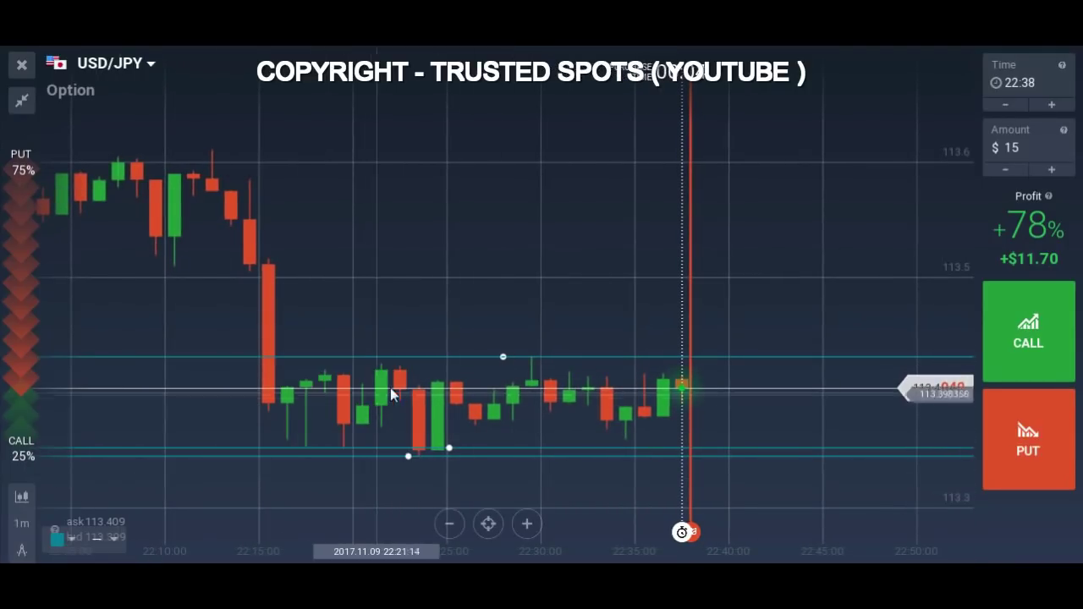
left_click(404, 367)
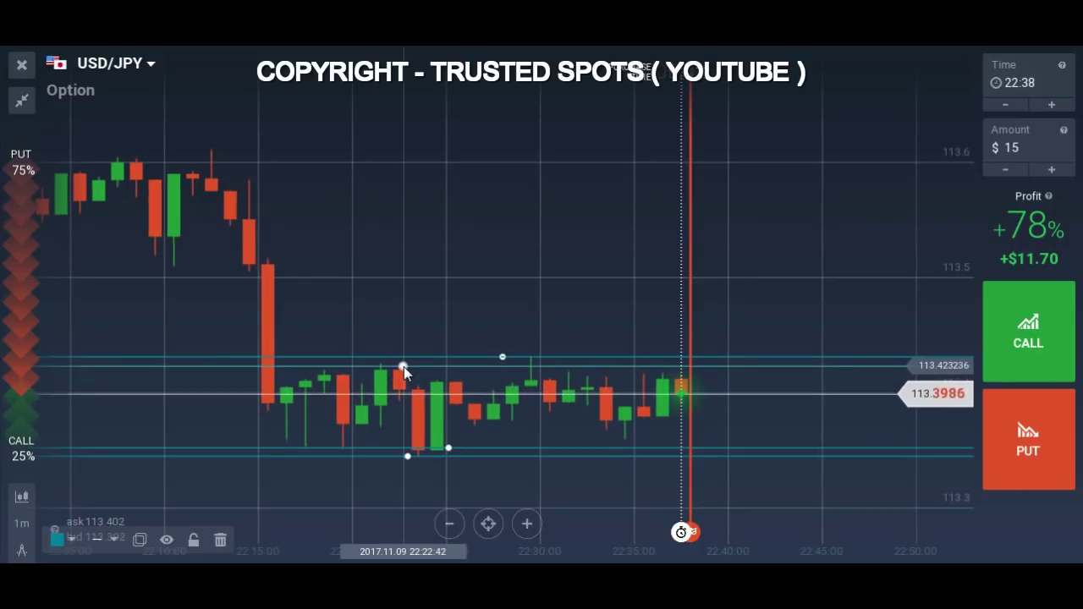
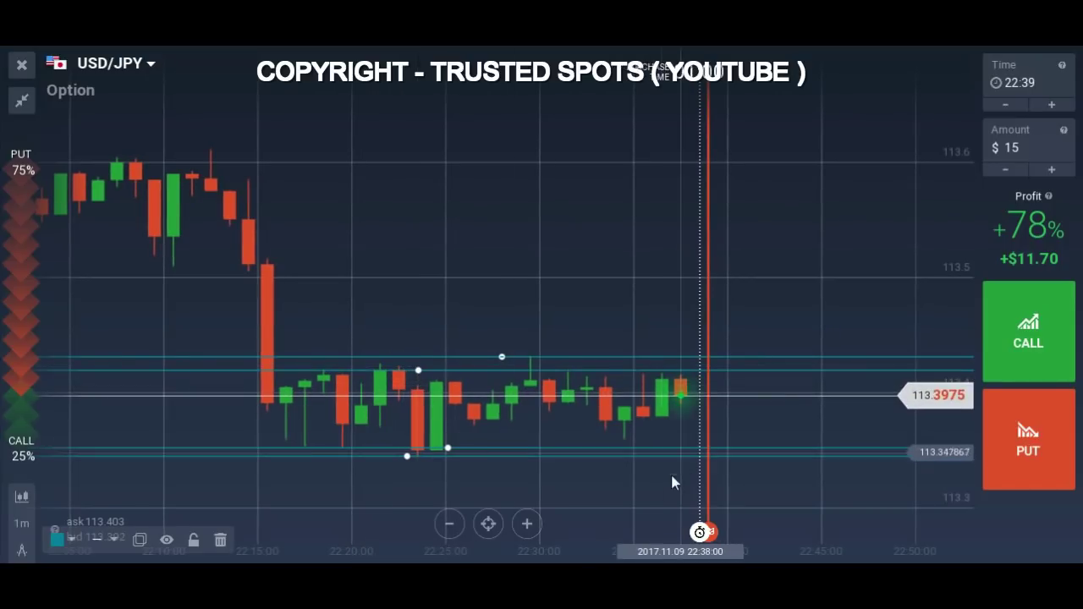
Step: Examine how the USD/JPY price moves between the upper and lower line zones, near and further back in time
scroll(670, 479, "up", 5)
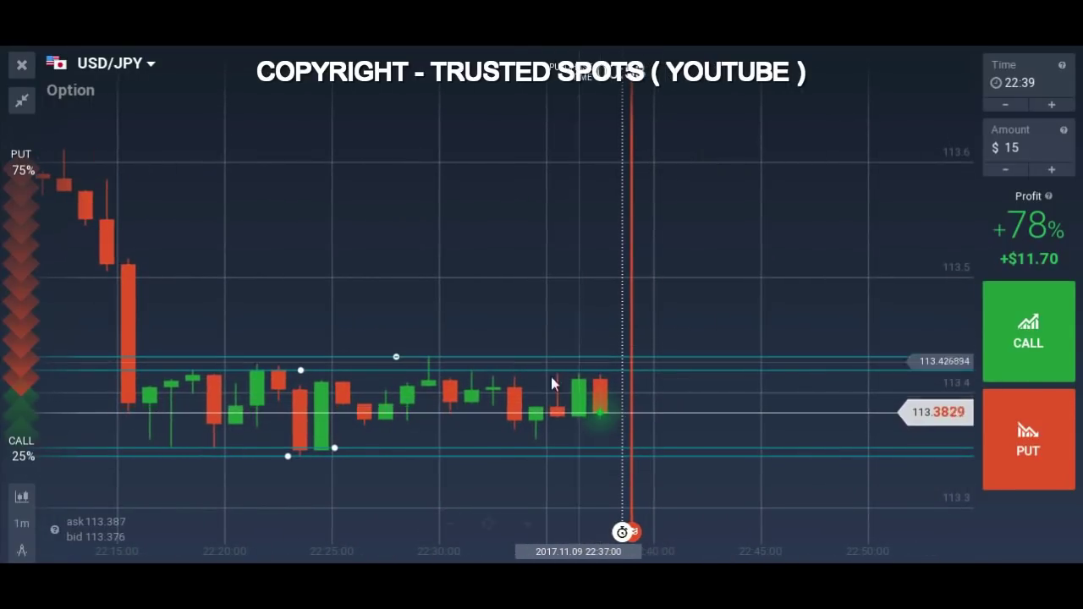
mouse_move(576, 460)
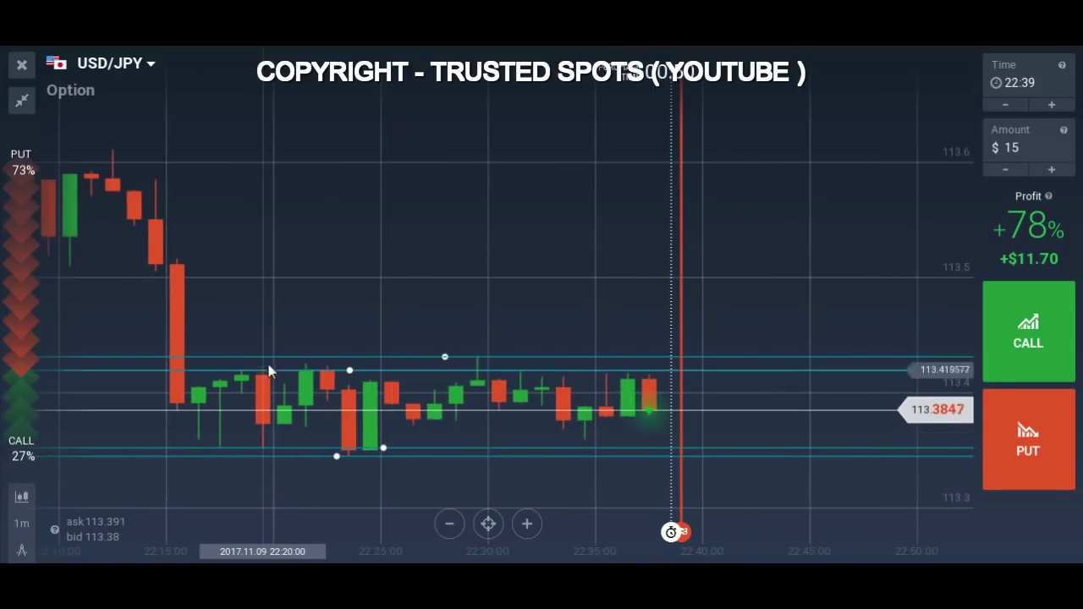
mouse_move(331, 368)
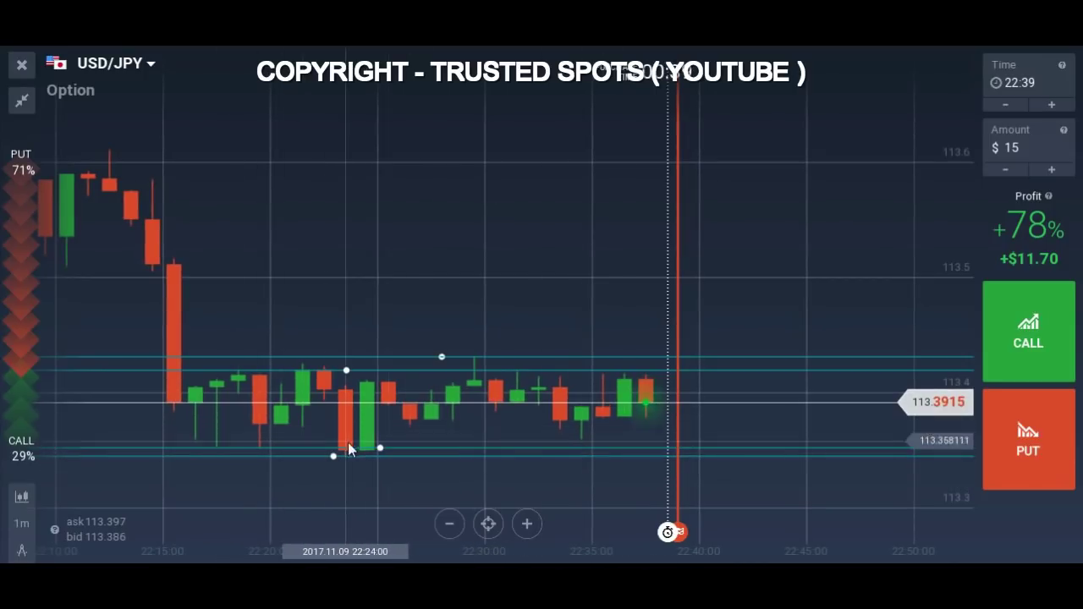
scroll(580, 479, "down", 2)
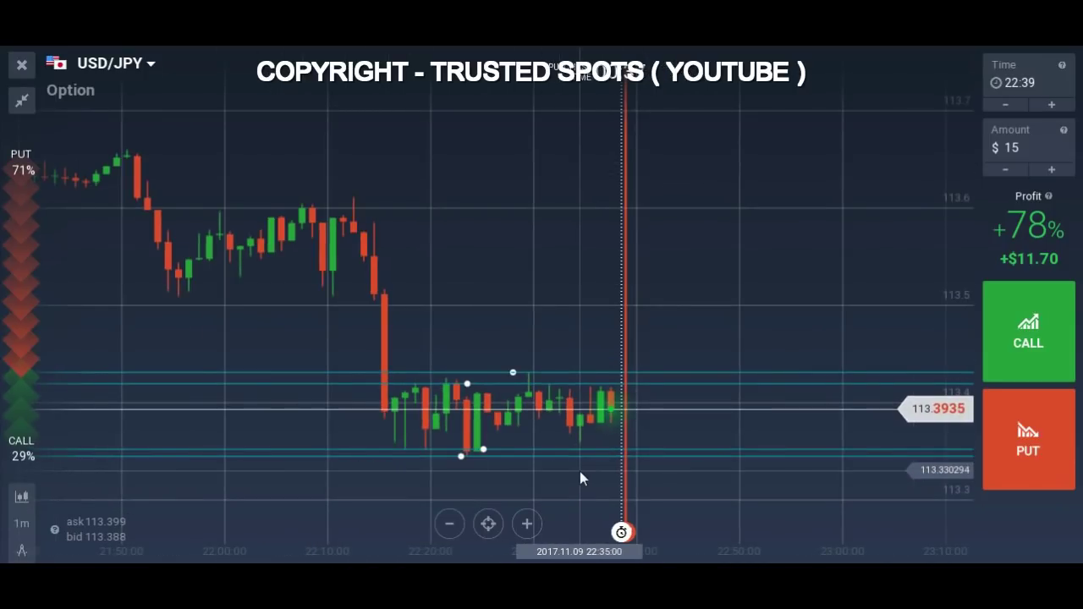
scroll(580, 479, "up", 2)
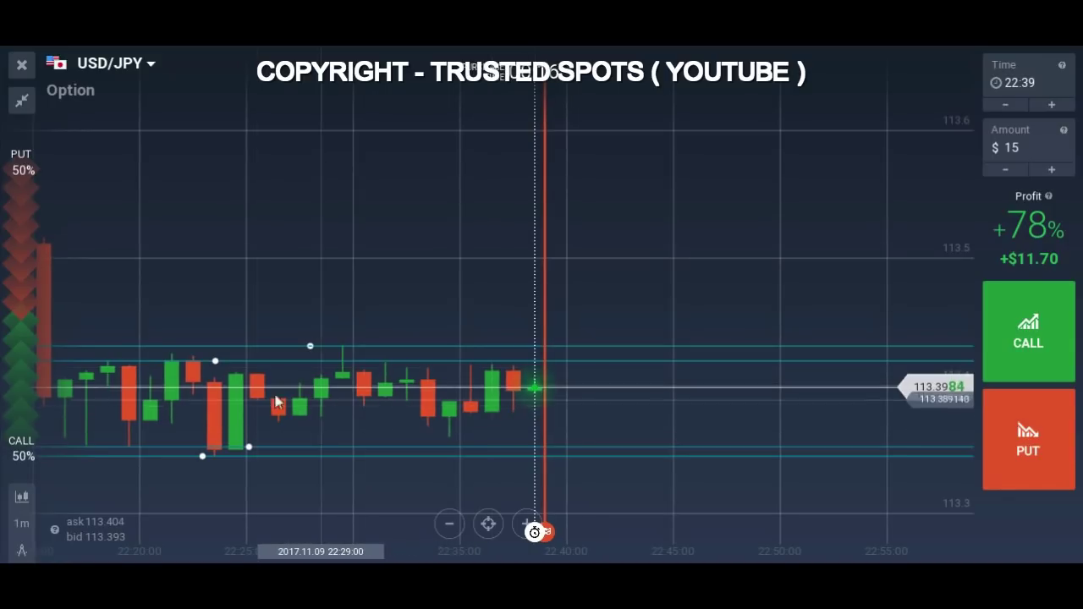
left_click_drag(245, 416, 467, 448)
scroll(468, 452, "down", 2)
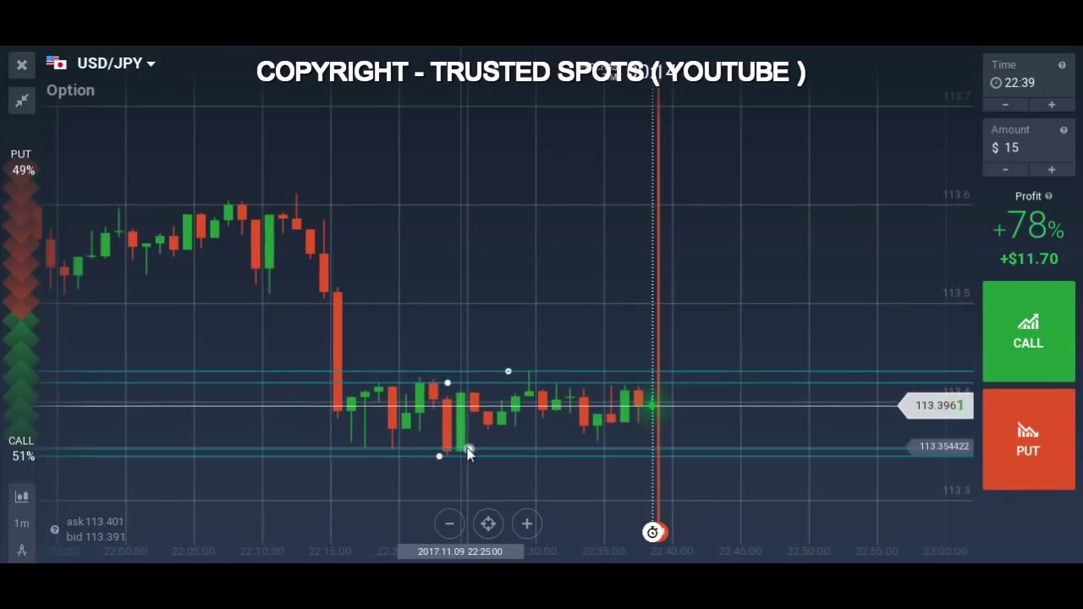
scroll(502, 412, "up", 3)
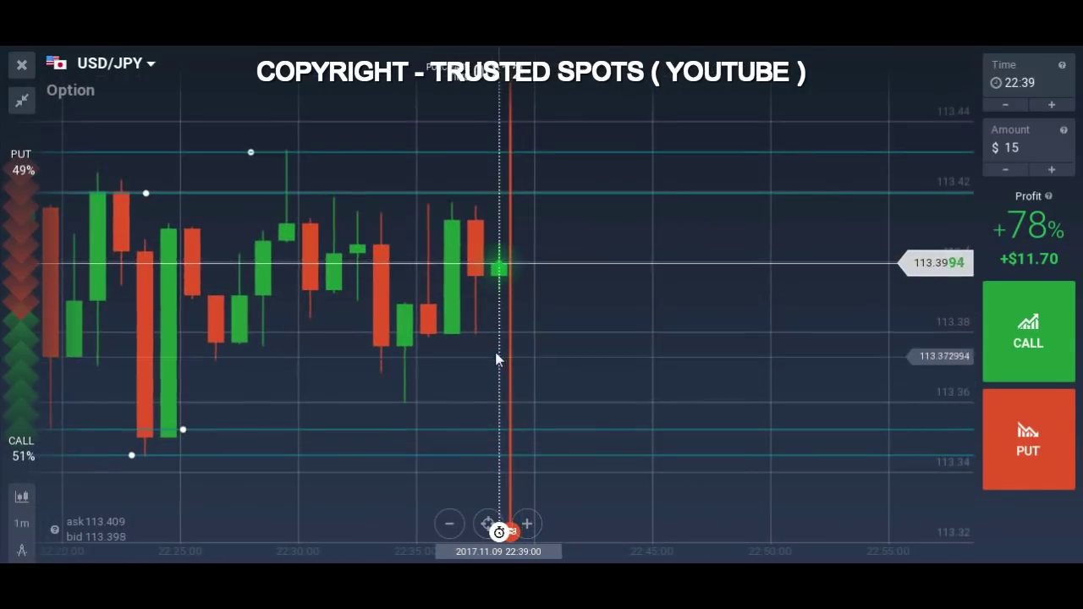
scroll(496, 360, "down", 2)
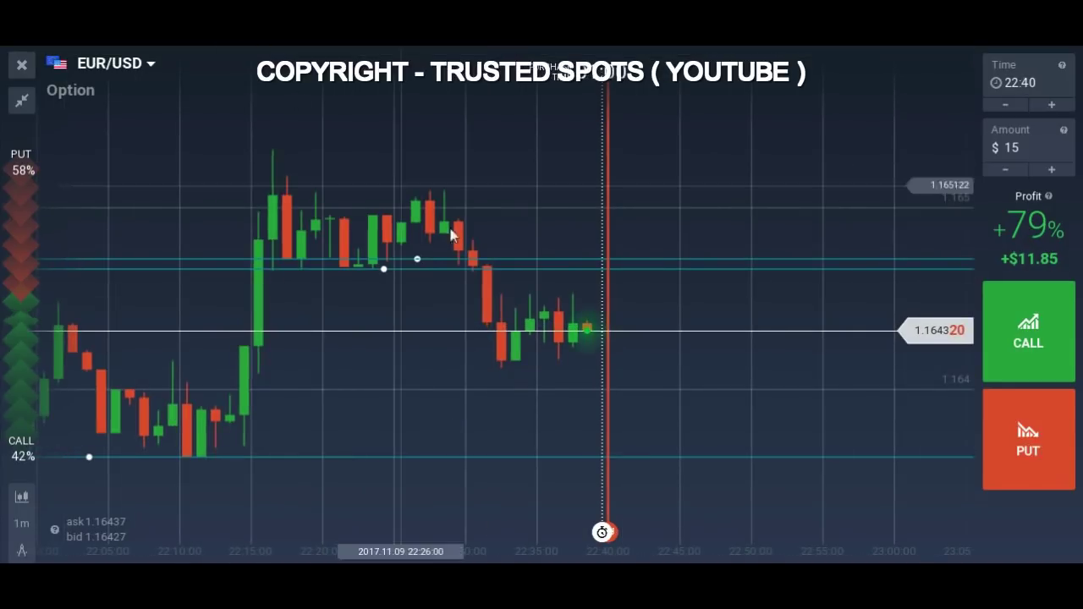
Step: Review the EUR/USD price against its zone lines and the older swings back to about 21:40
scroll(587, 393, "down", 2)
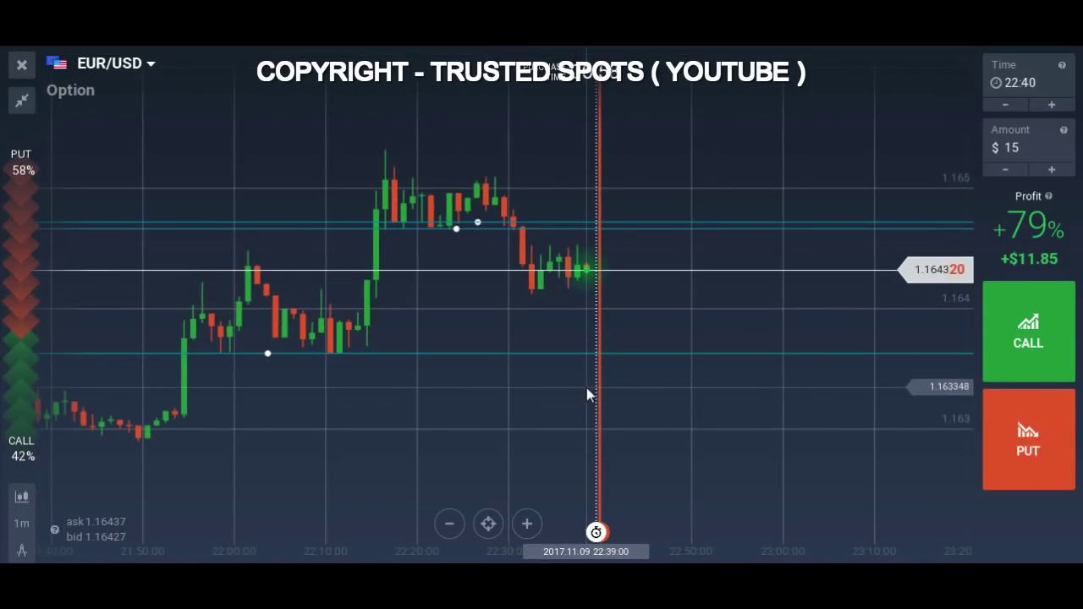
scroll(584, 393, "down", 3)
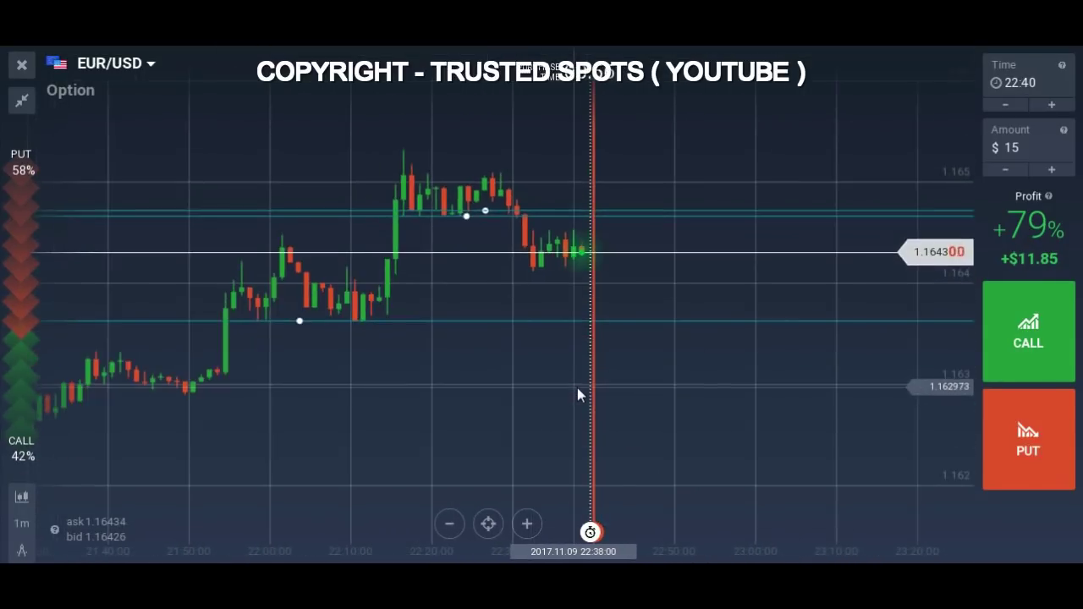
scroll(578, 391, "up", 3)
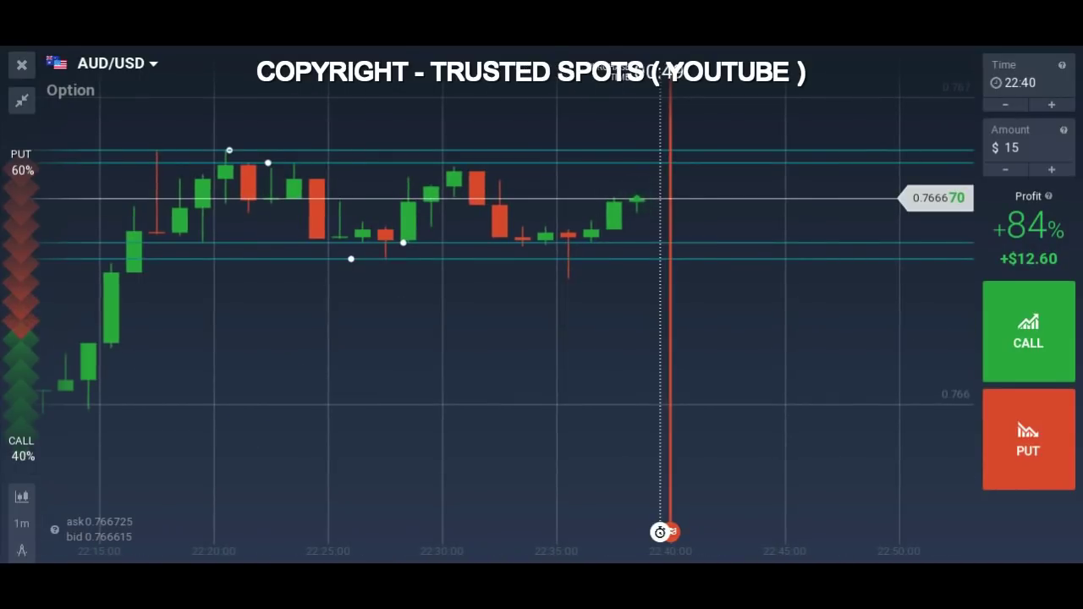
Step: Check the AUD/USD price between its zones, and examine the USD/JPY candles against the upper and lower zone lines
scroll(641, 279, "down", 5)
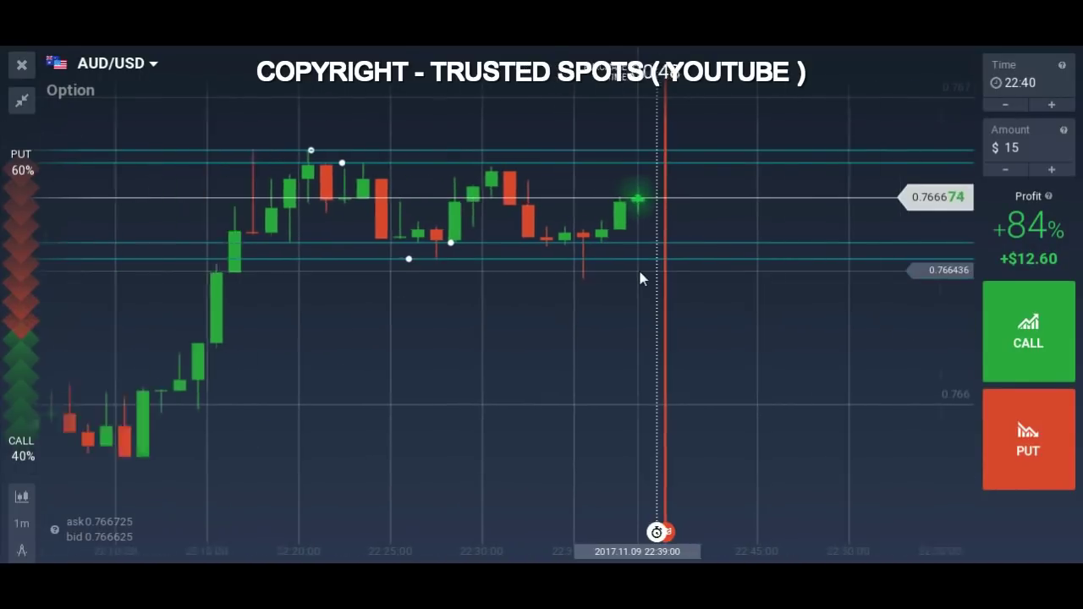
scroll(600, 302, "up", 5)
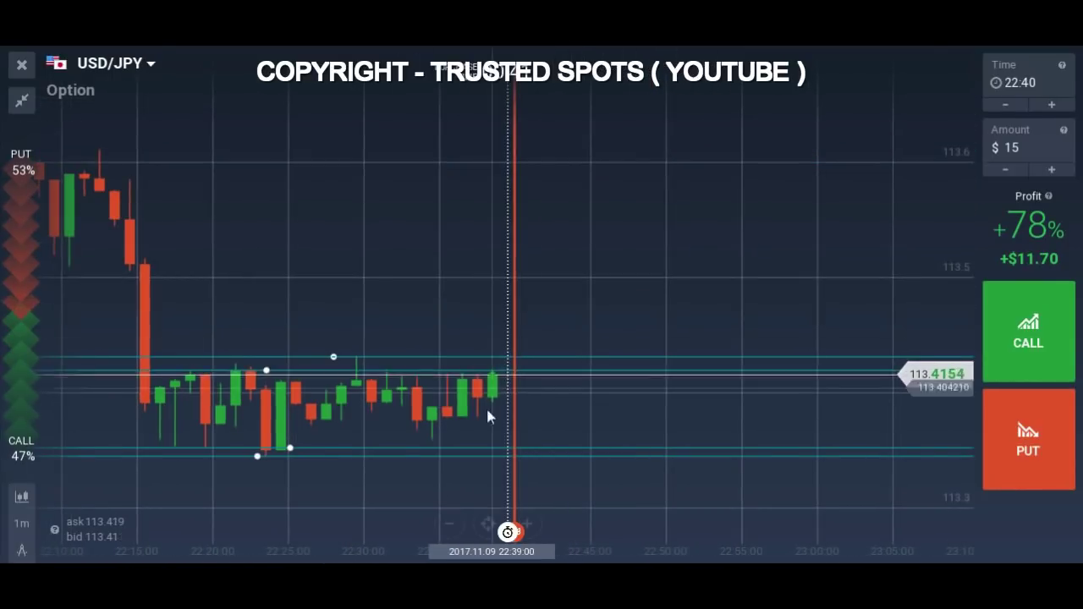
scroll(481, 417, "up", 3)
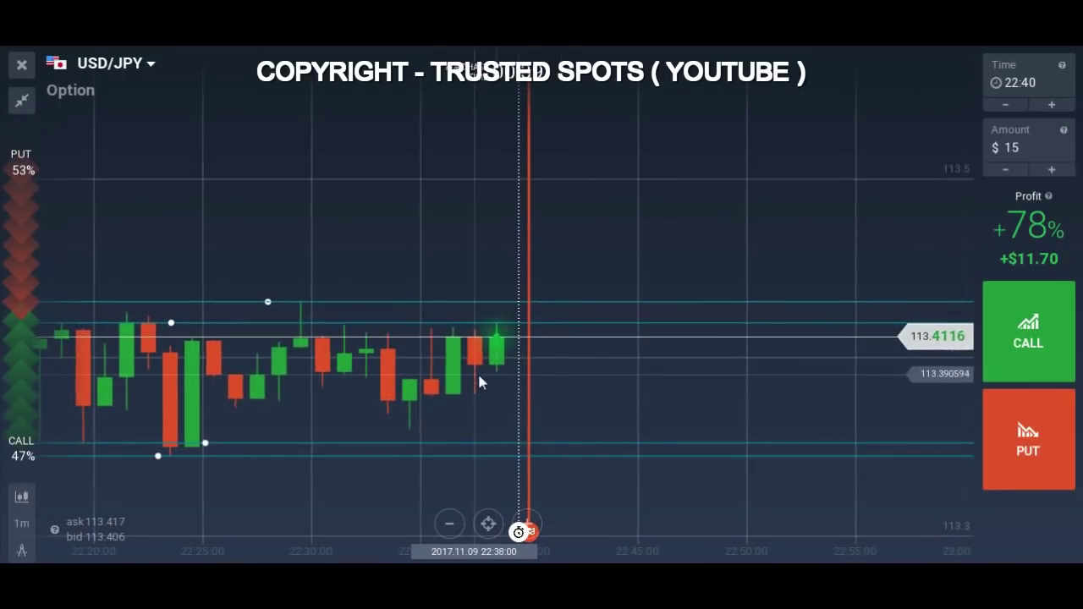
scroll(479, 380, "up", 2)
scroll(558, 423, "up", 2)
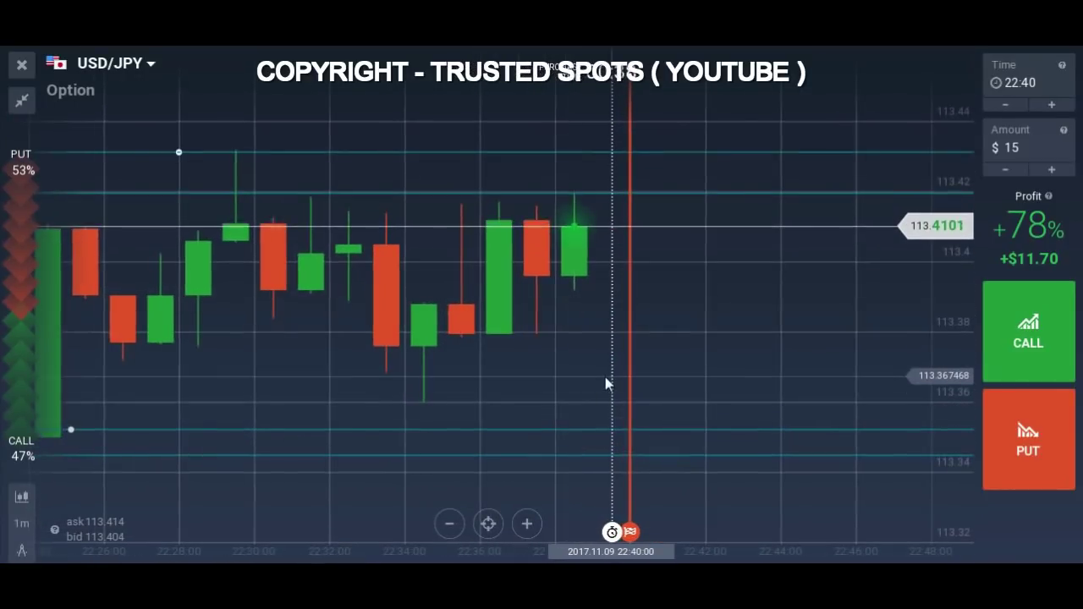
scroll(605, 377, "down", 2)
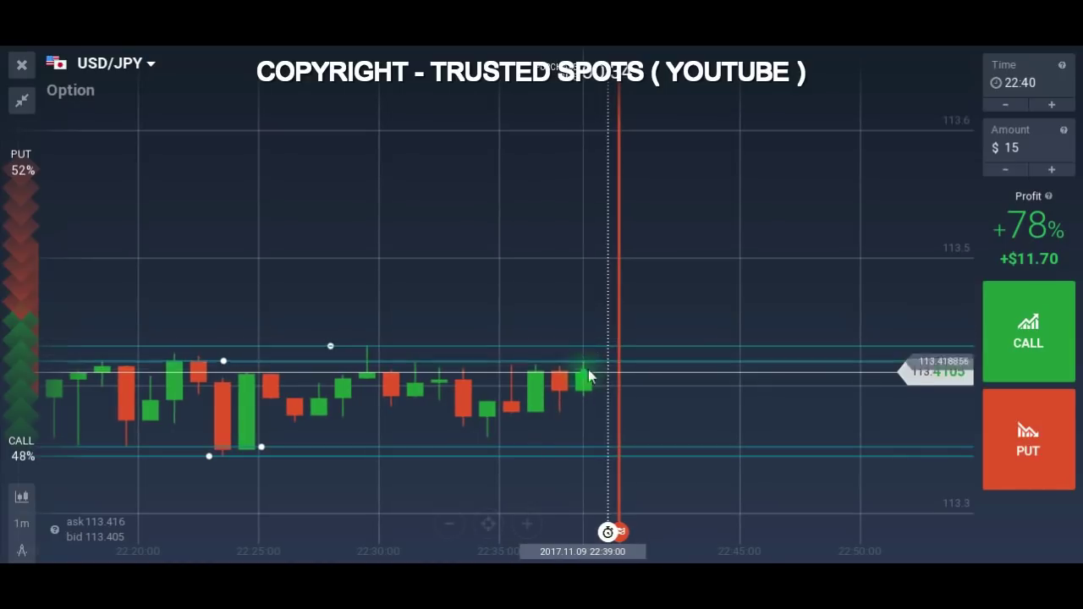
scroll(610, 401, "down", 3)
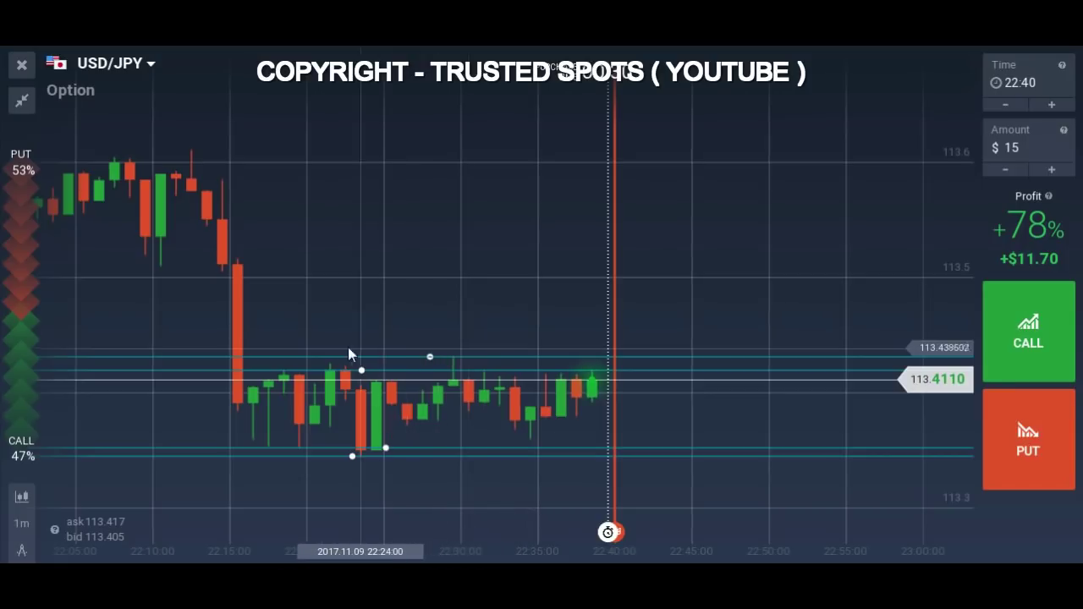
scroll(614, 401, "up", 3)
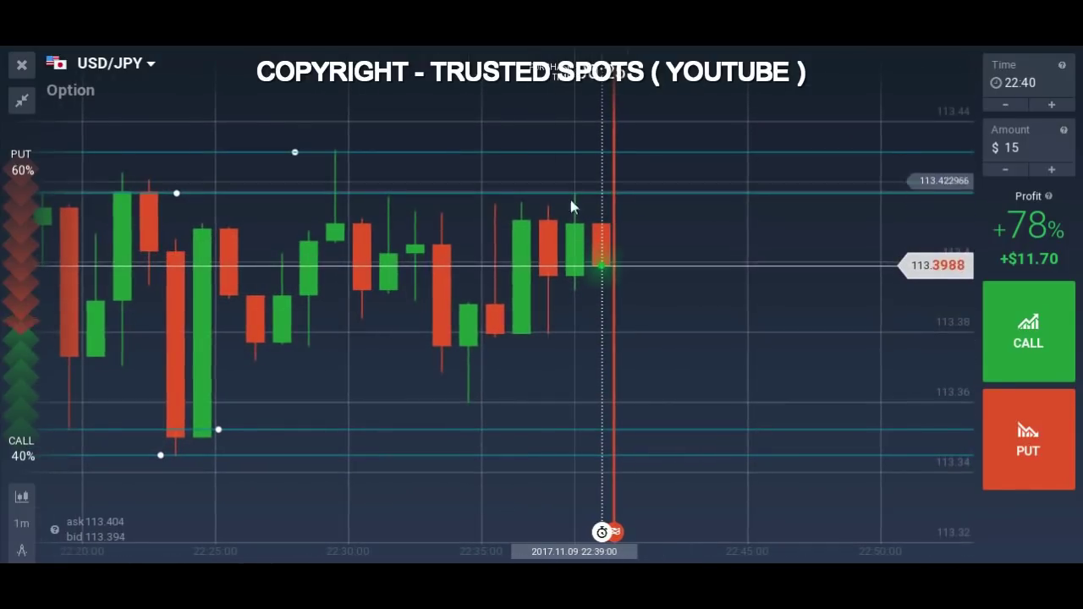
Step: Raise the lower line of the USD/JPY resistance zone slightly, aligning it with the candle body tops near 22:22
scroll(648, 318, "down", 2)
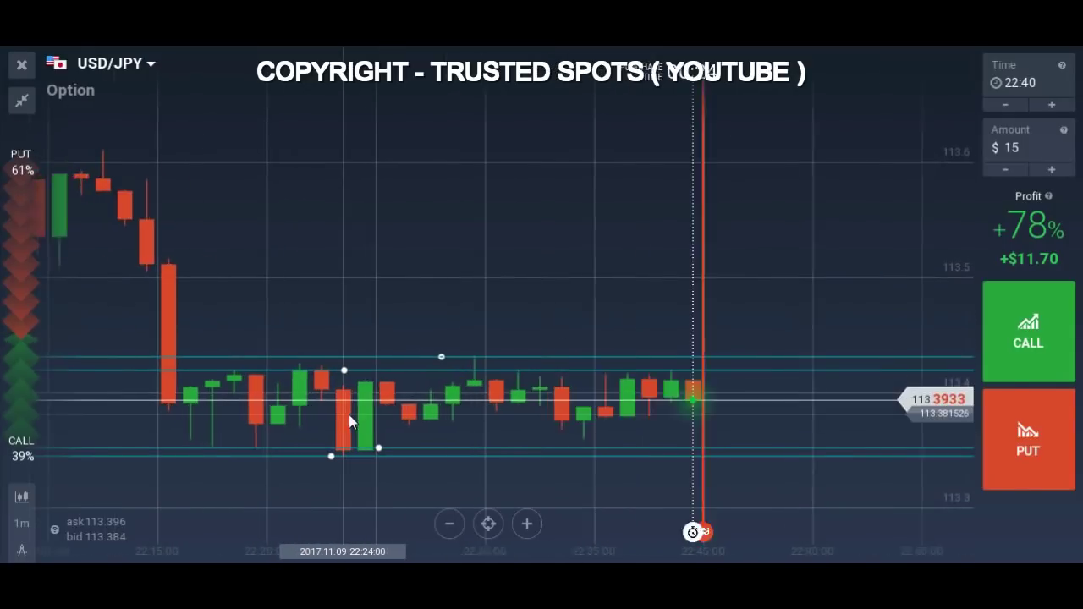
scroll(332, 398, "up", 2)
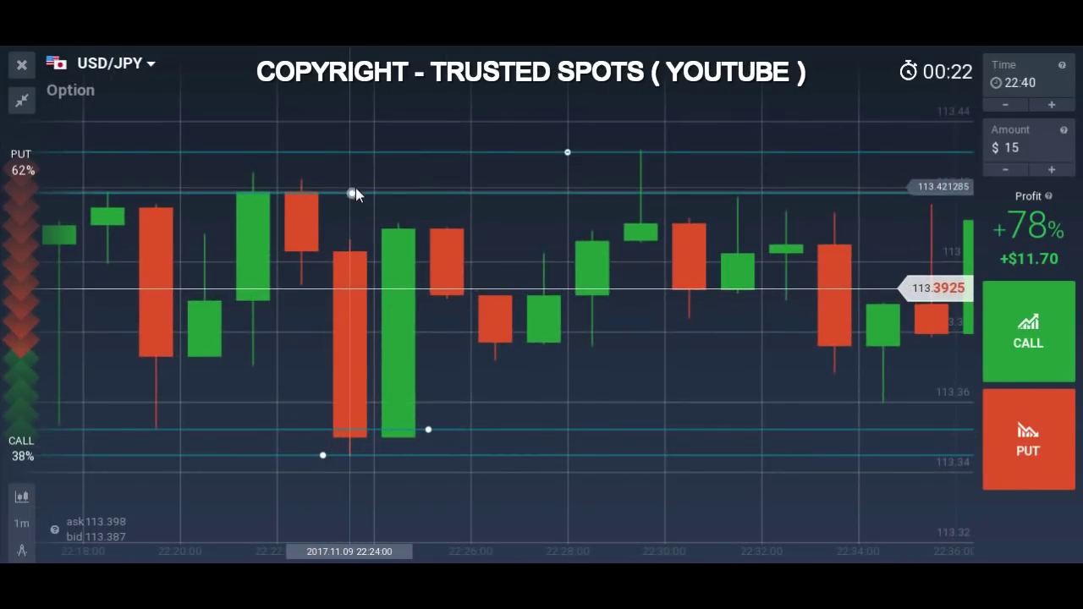
left_click_drag(354, 194, 359, 191)
scroll(410, 280, "down", 3)
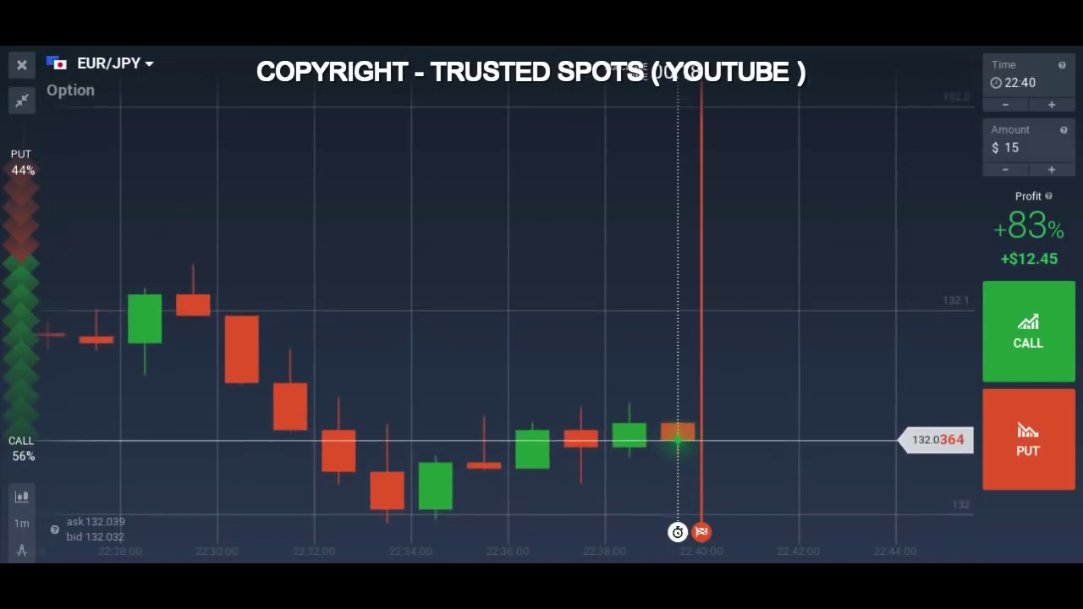
Step: Glance at the EUR/JPY chart, and examine the EUR/USD candles since 22:30 against the two upper zone lines
scroll(535, 266, "down", 5)
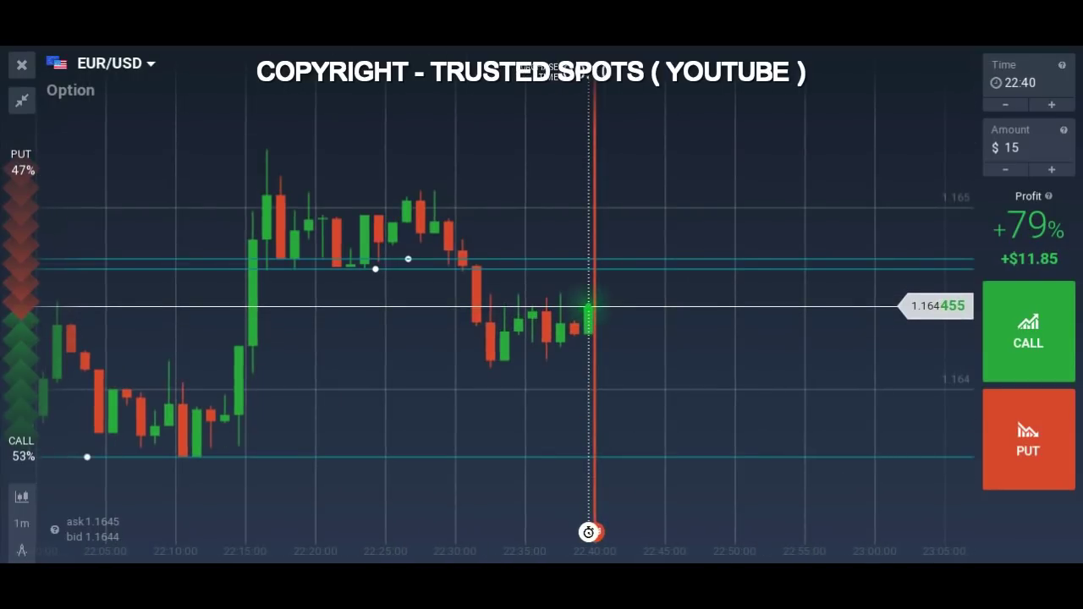
scroll(592, 381, "up", 2)
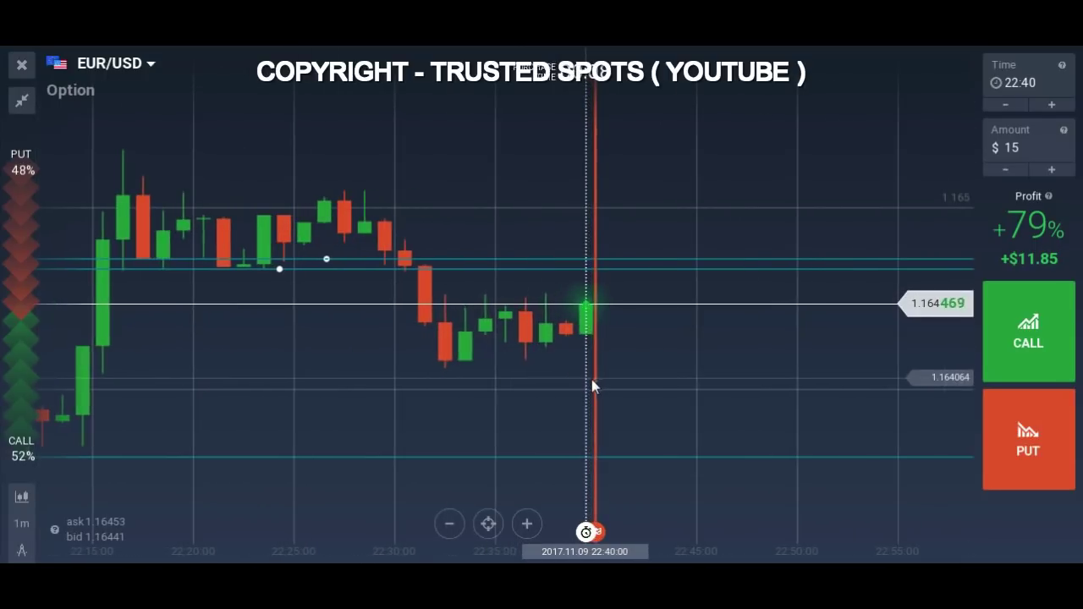
scroll(601, 396, "down", 4)
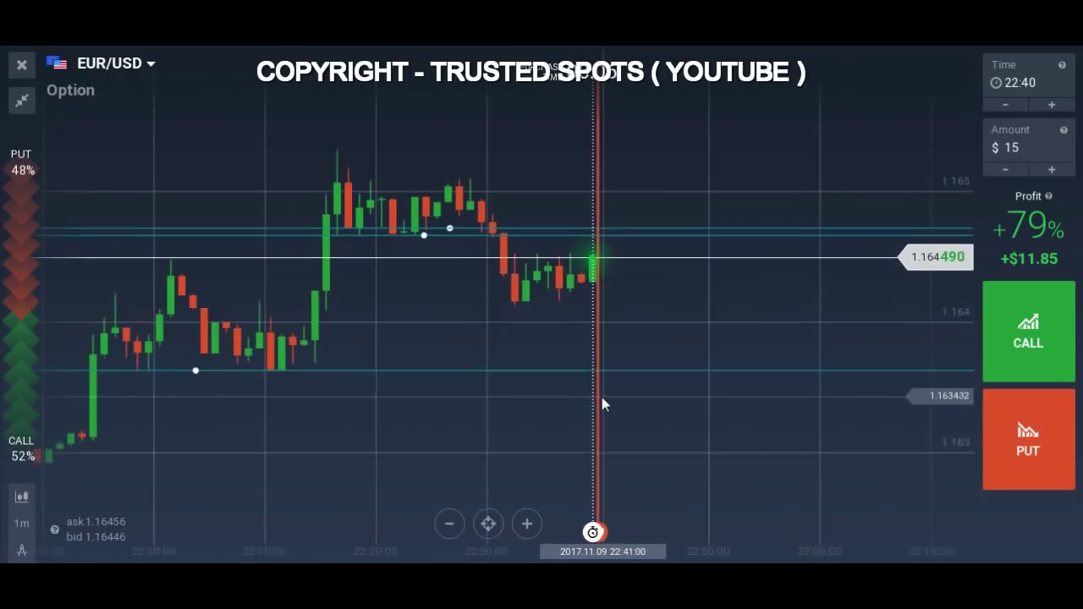
scroll(601, 397, "up", 2)
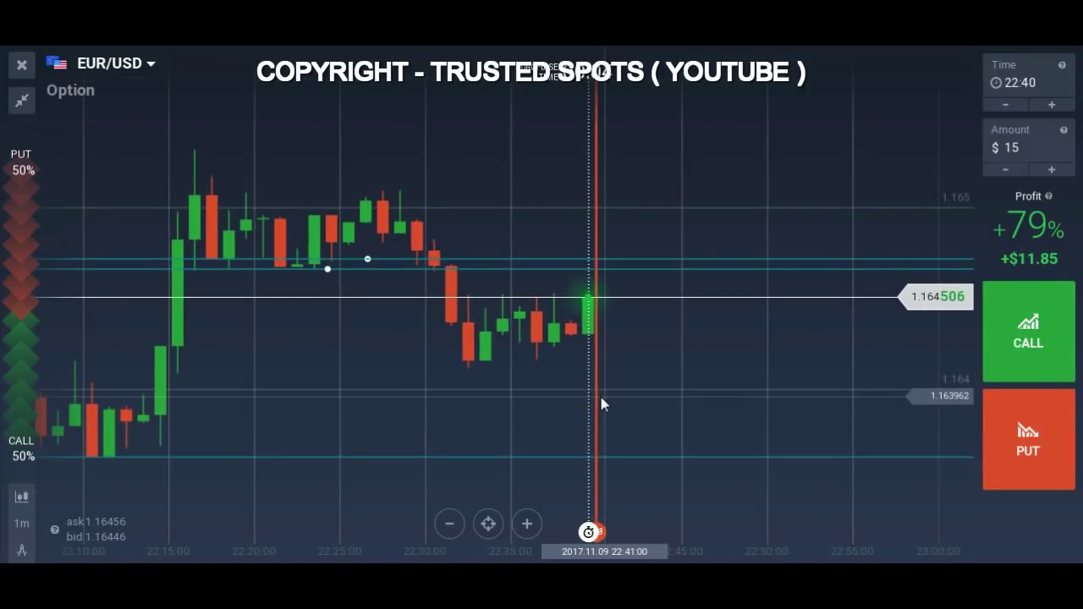
left_click(576, 382)
left_click_drag(577, 382, 639, 355)
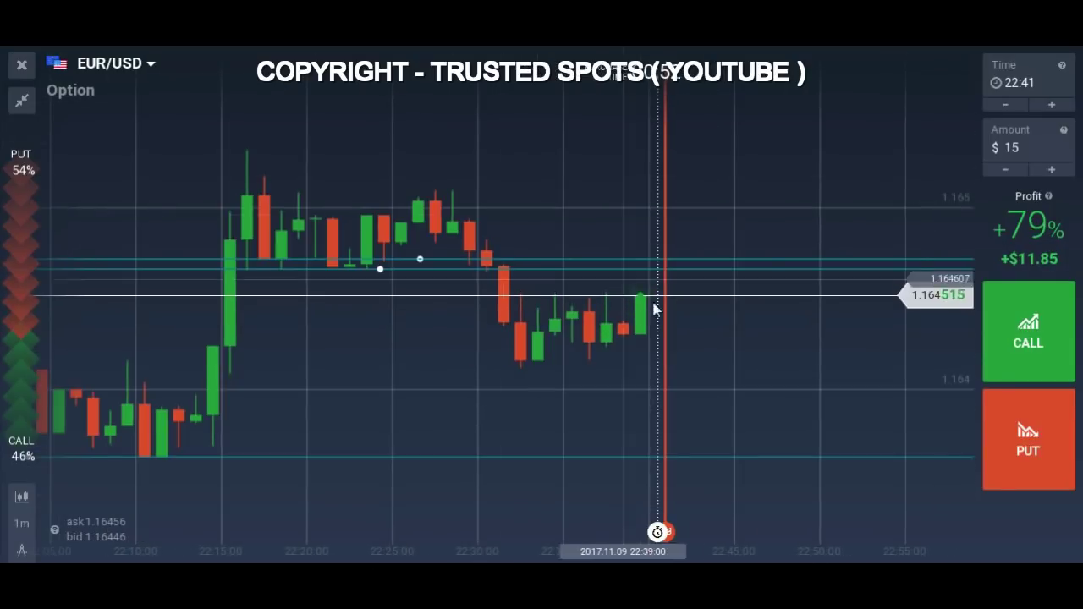
scroll(669, 372, "up", 5)
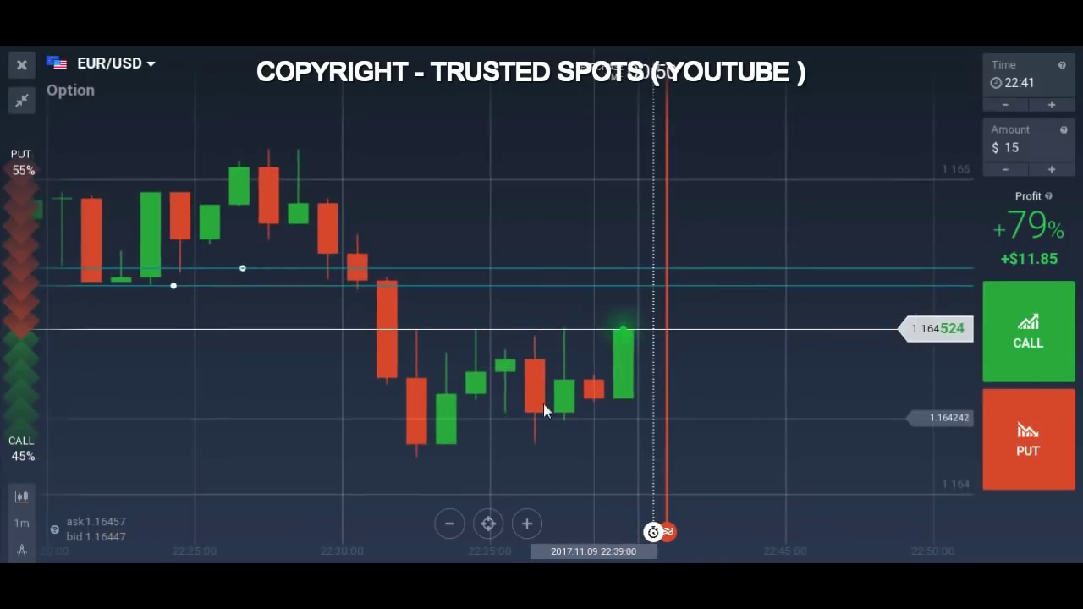
scroll(609, 401, "down", 3)
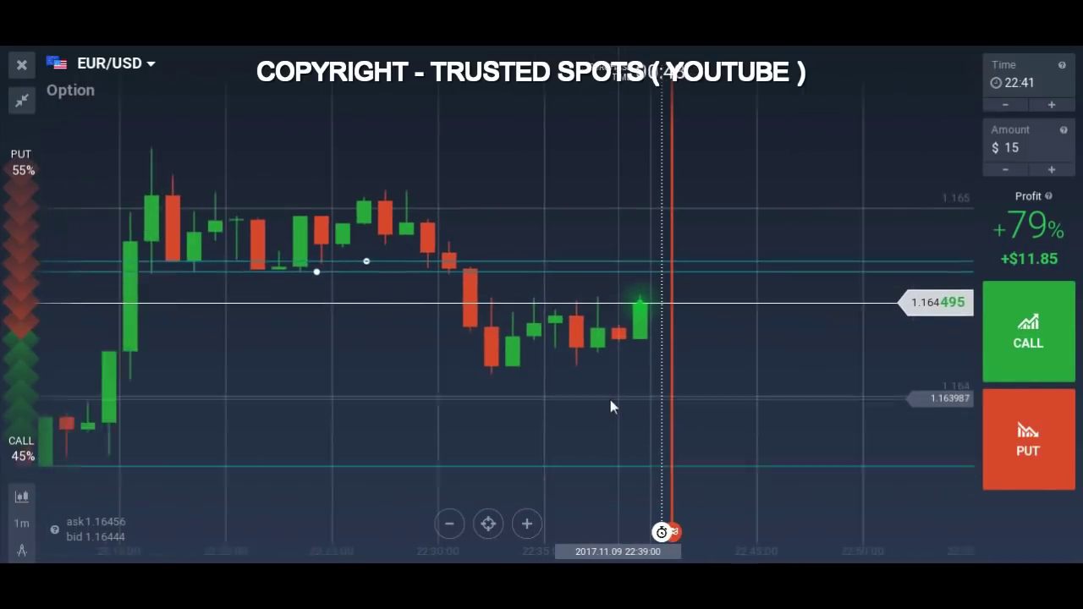
scroll(648, 404, "up", 2)
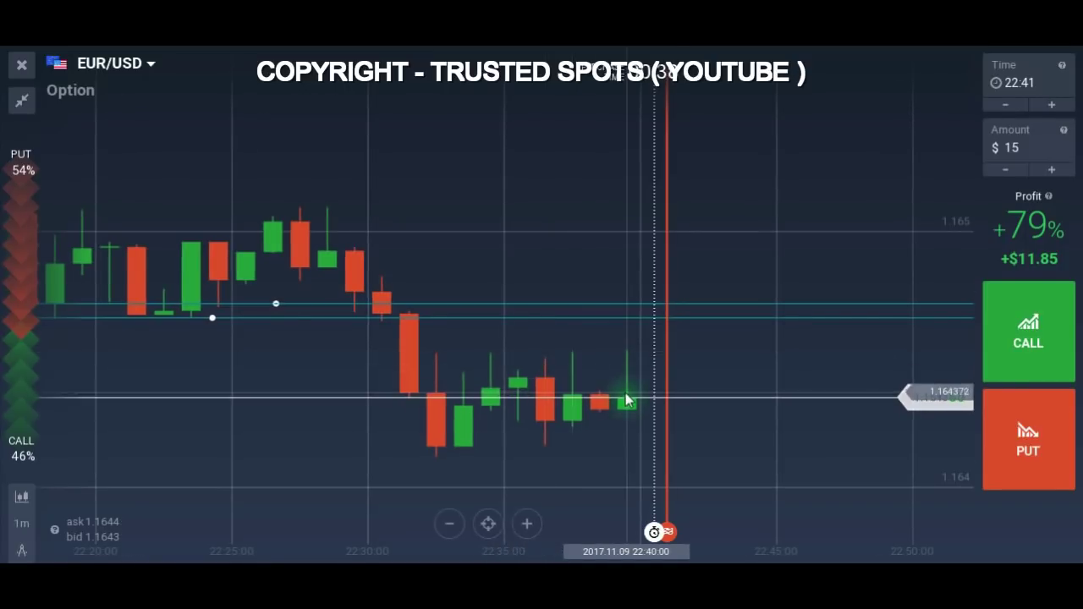
scroll(605, 385, "down", 2)
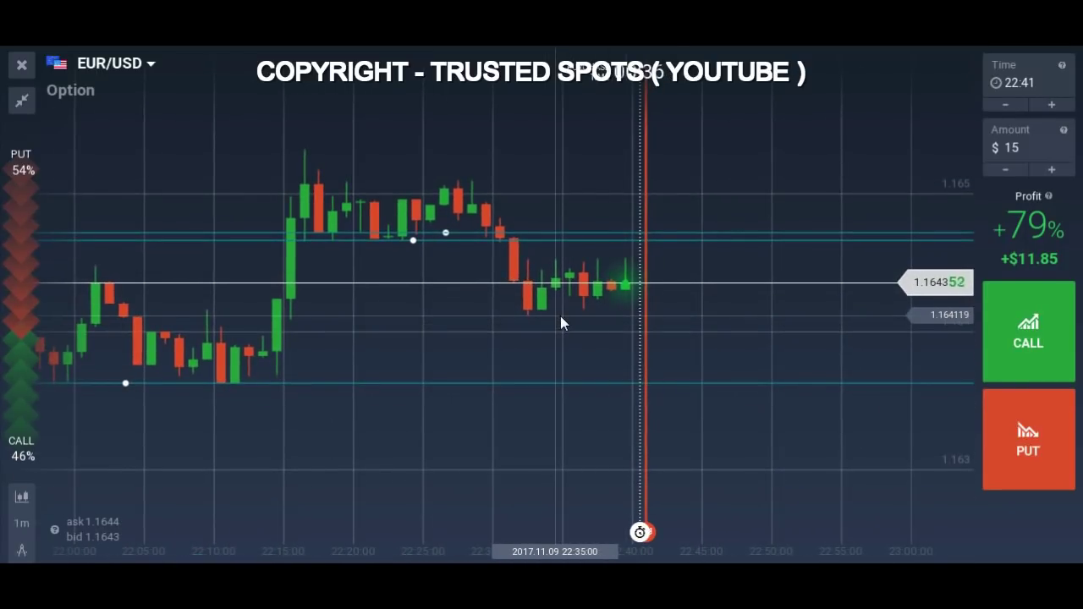
scroll(645, 374, "up", 3)
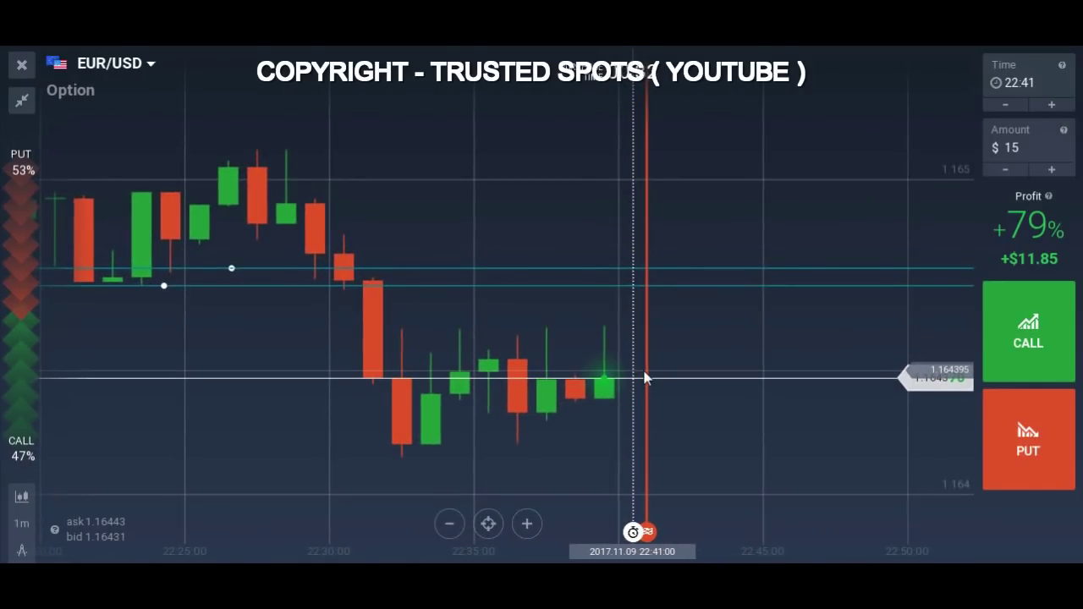
scroll(642, 377, "down", 2)
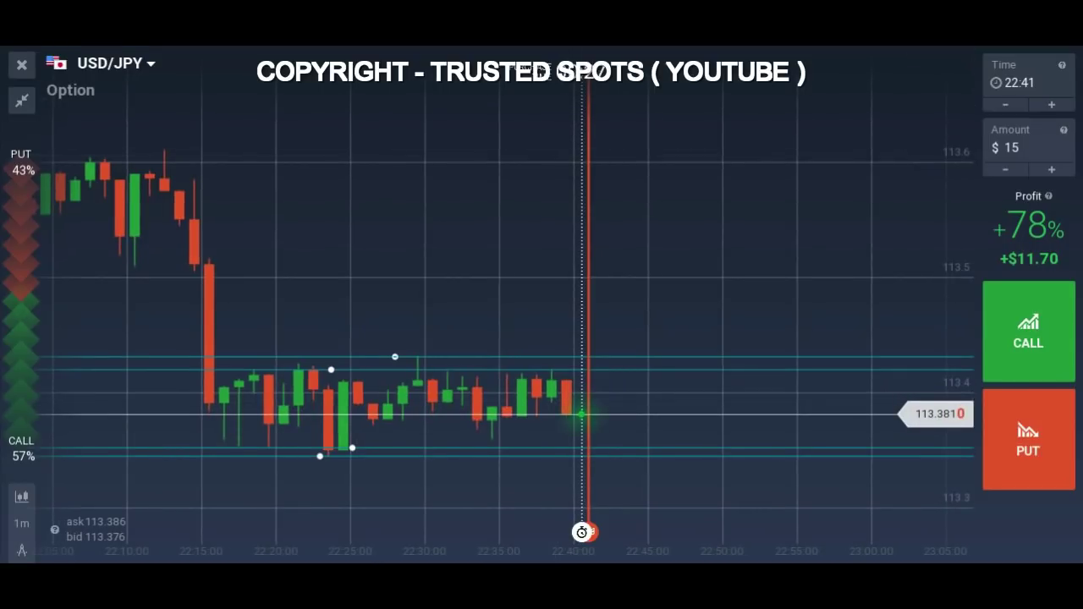
Step: Compare USD/JPY with its zones, and review the current EUR/USD price against its zone lines and older swings back to about 21:30
scroll(594, 238, "down", 3)
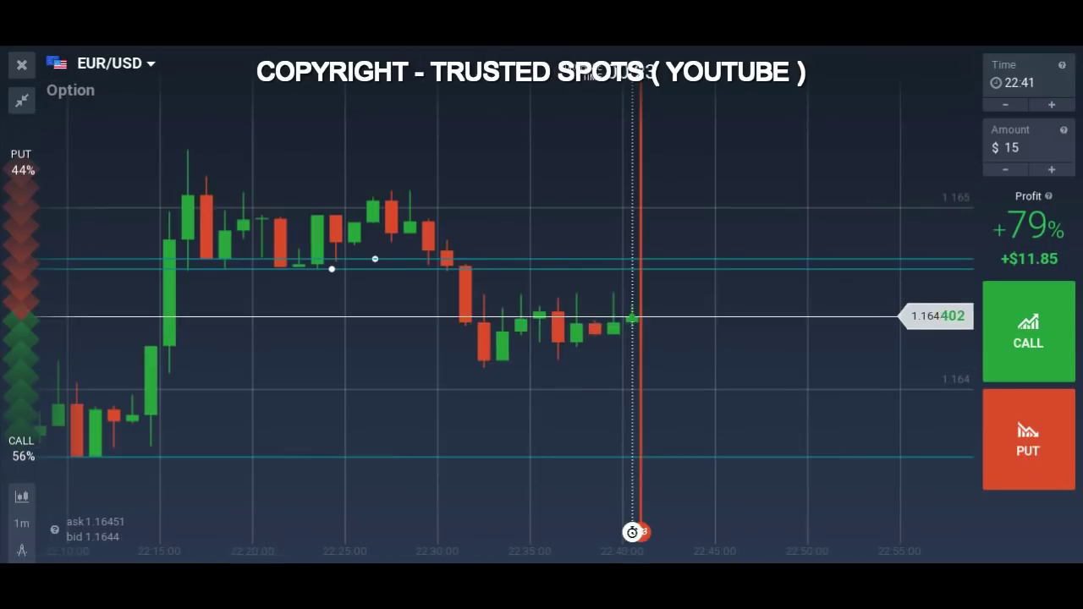
scroll(593, 204, "down", 3)
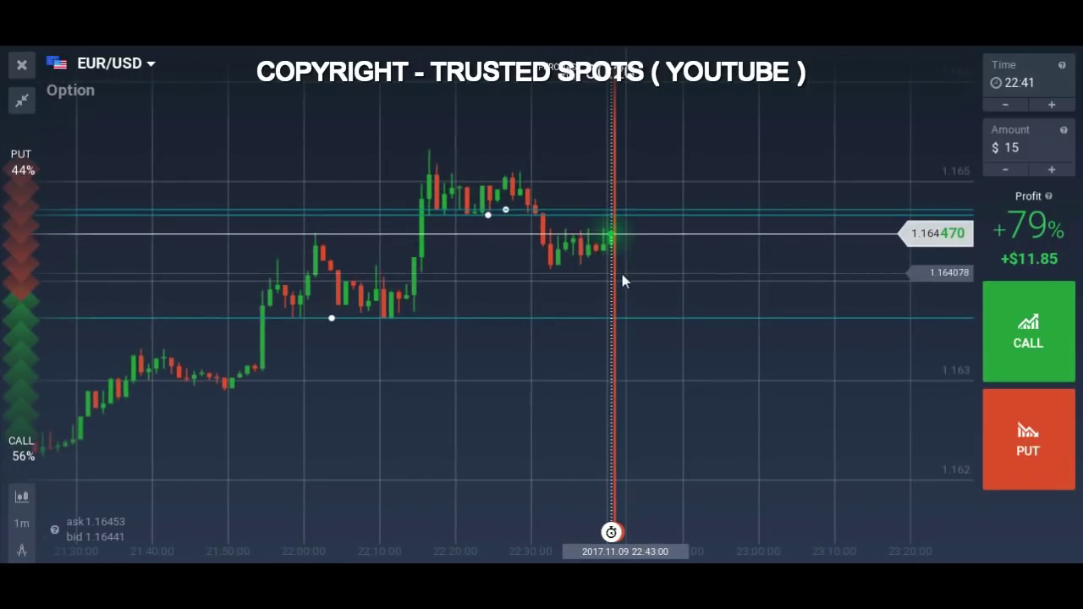
scroll(624, 280, "up", 3)
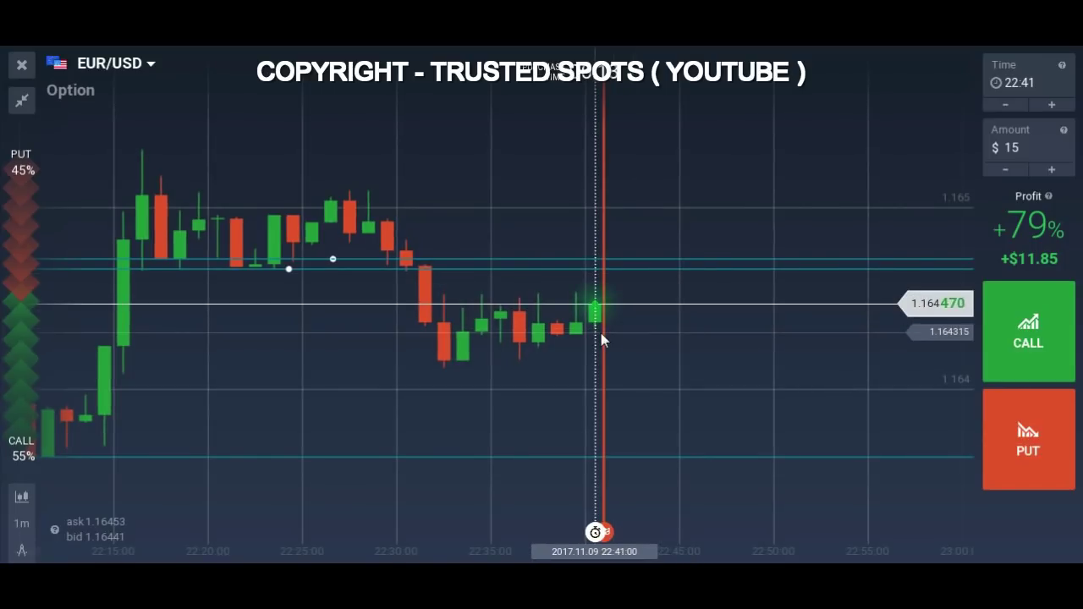
scroll(619, 352, "up", 2)
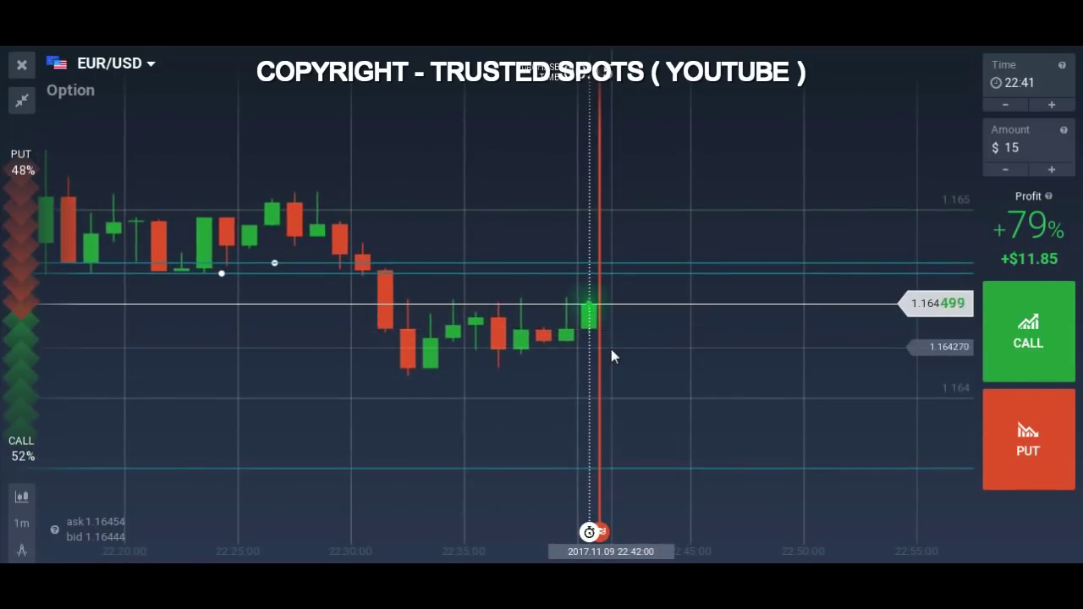
scroll(611, 351, "down", 3)
scroll(611, 350, "up", 3)
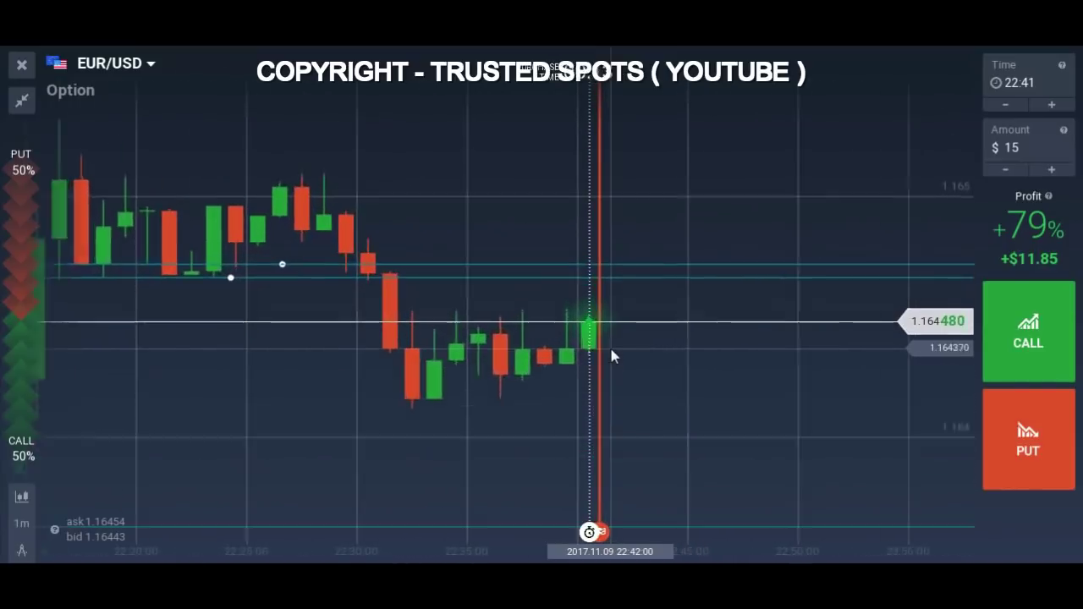
scroll(561, 370, "down", 1)
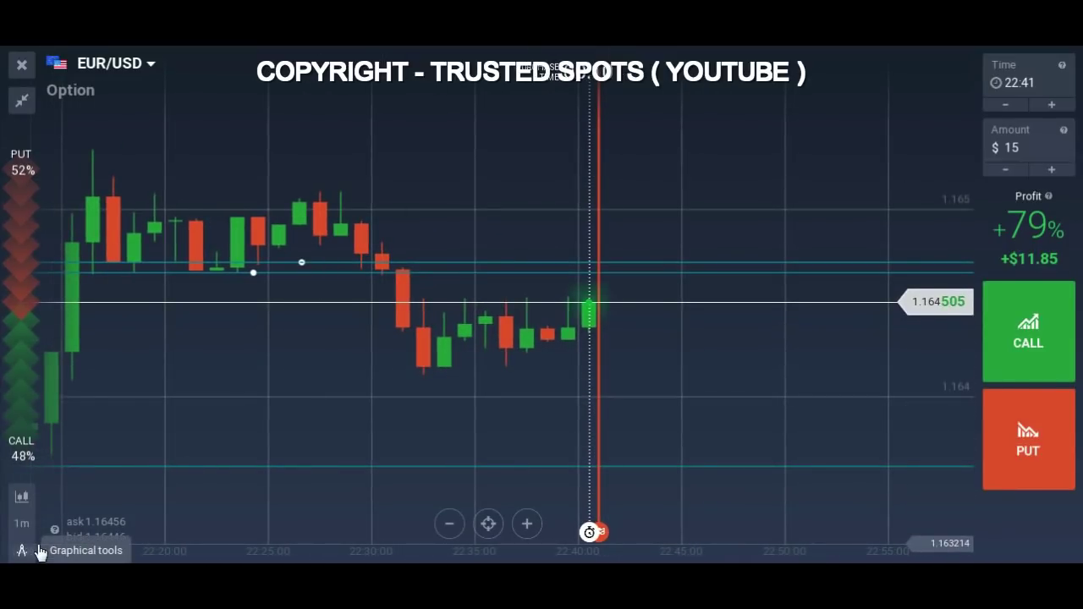
scroll(550, 385, "down", 2)
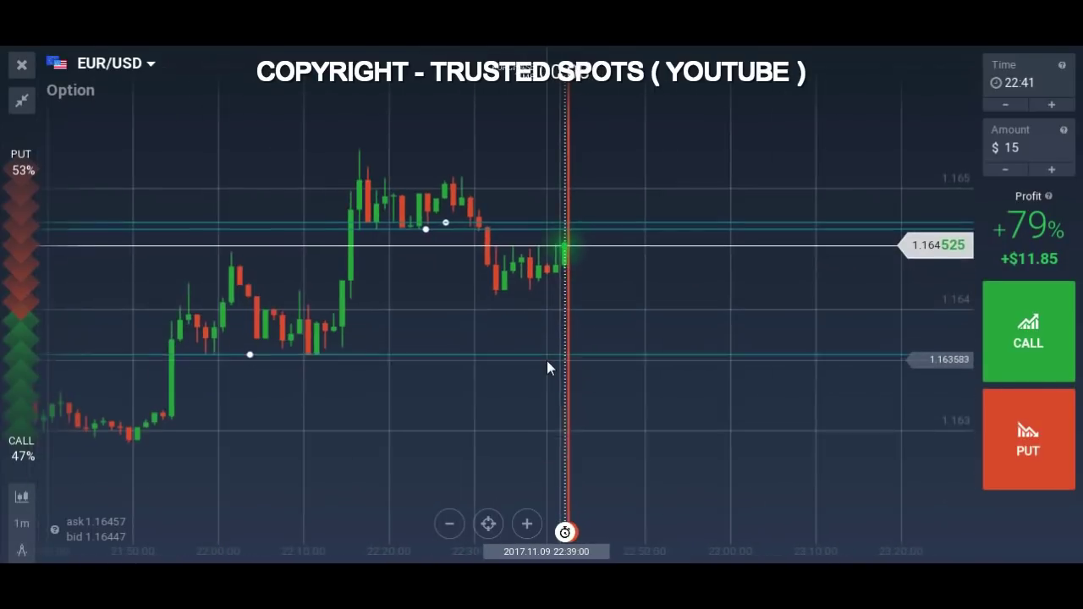
scroll(546, 367, "up", 4)
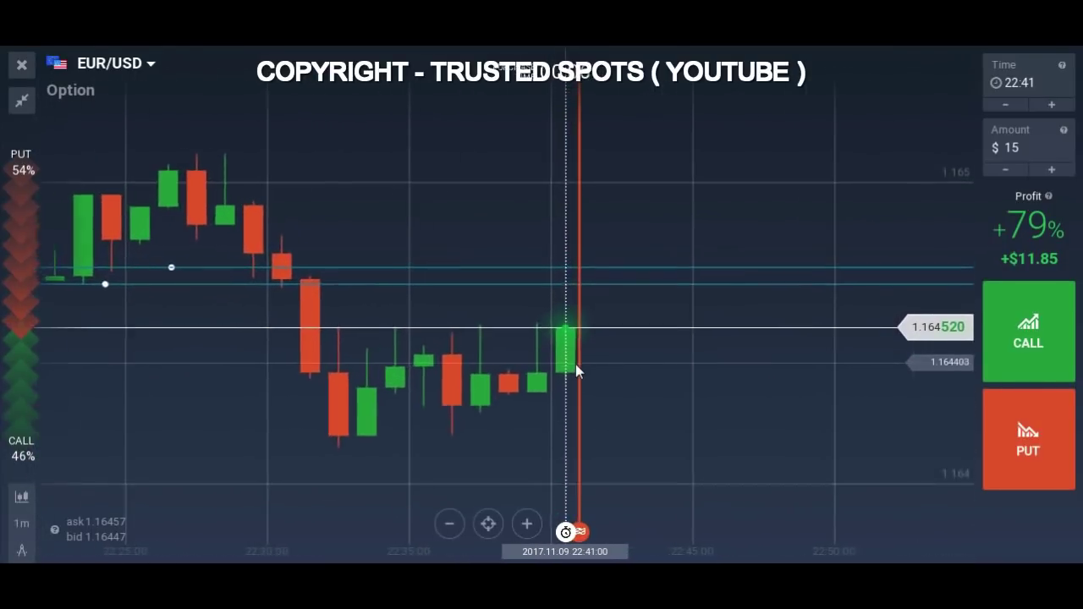
Step: Buy a $15 PUT option on EUR/USD with 22:42 expiration as the price approaches the lower line of the resistance zone
mouse_move(574, 367)
left_mouse_down()
mouse_move(561, 375)
mouse_move(612, 389)
mouse_move(646, 375)
left_mouse_up()
scroll(663, 351, "down", 4)
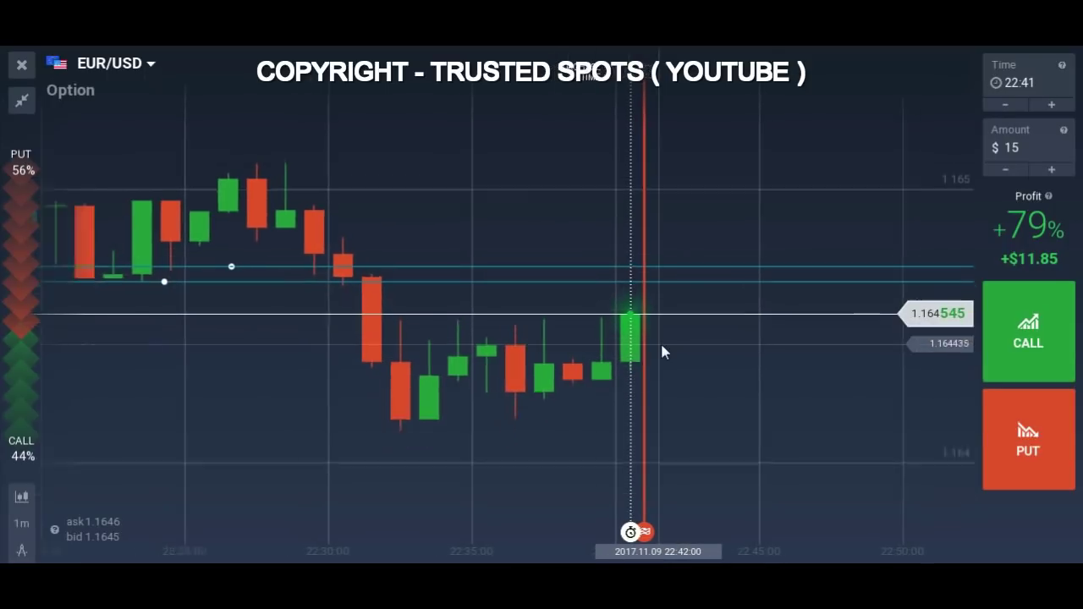
scroll(662, 350, "up", 4)
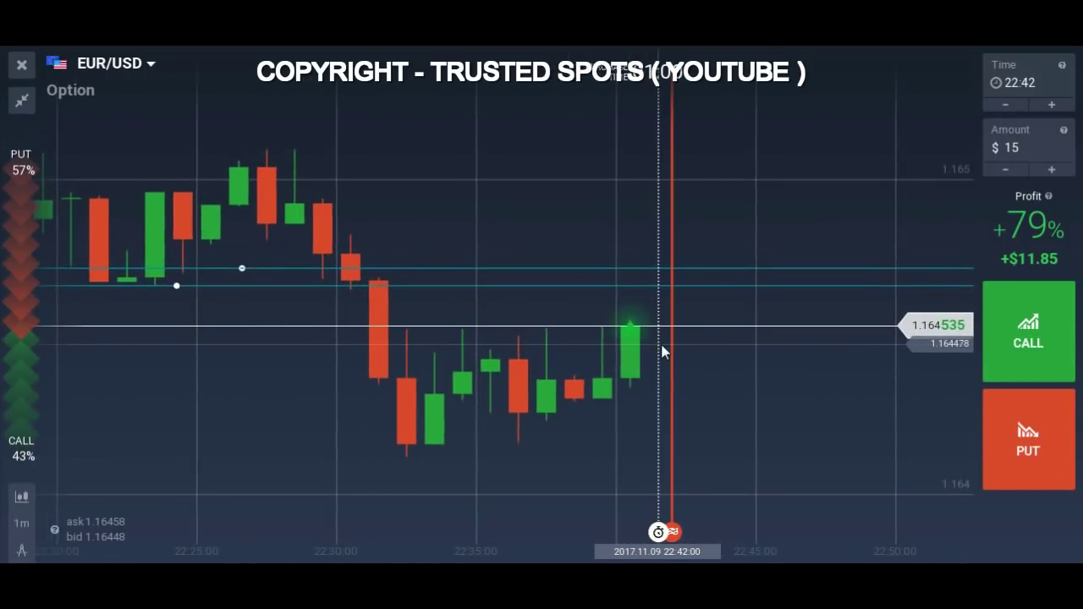
scroll(662, 351, "down", 2)
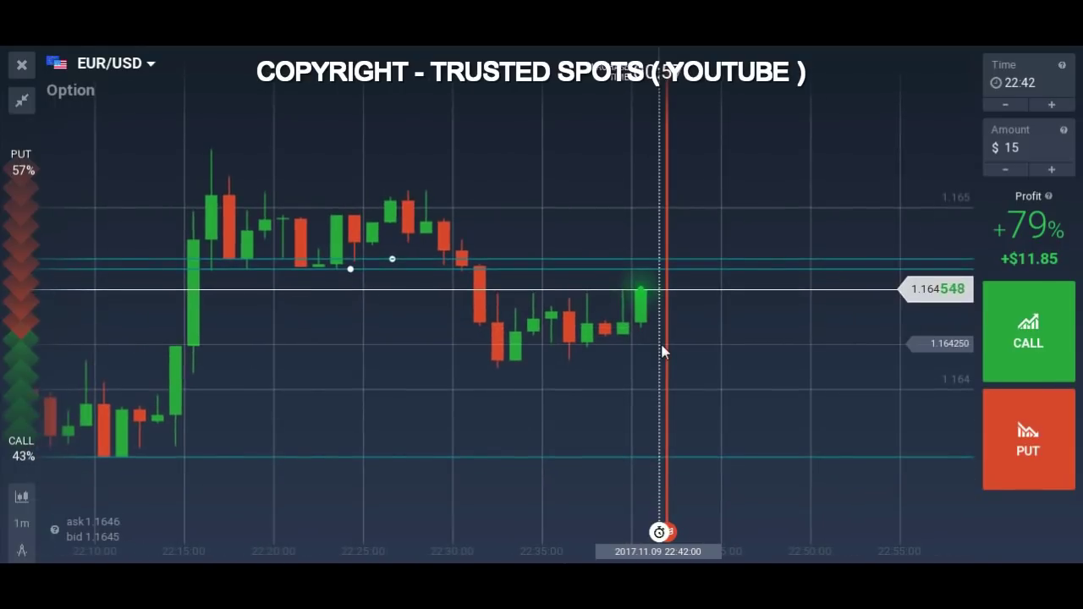
scroll(662, 351, "up", 2)
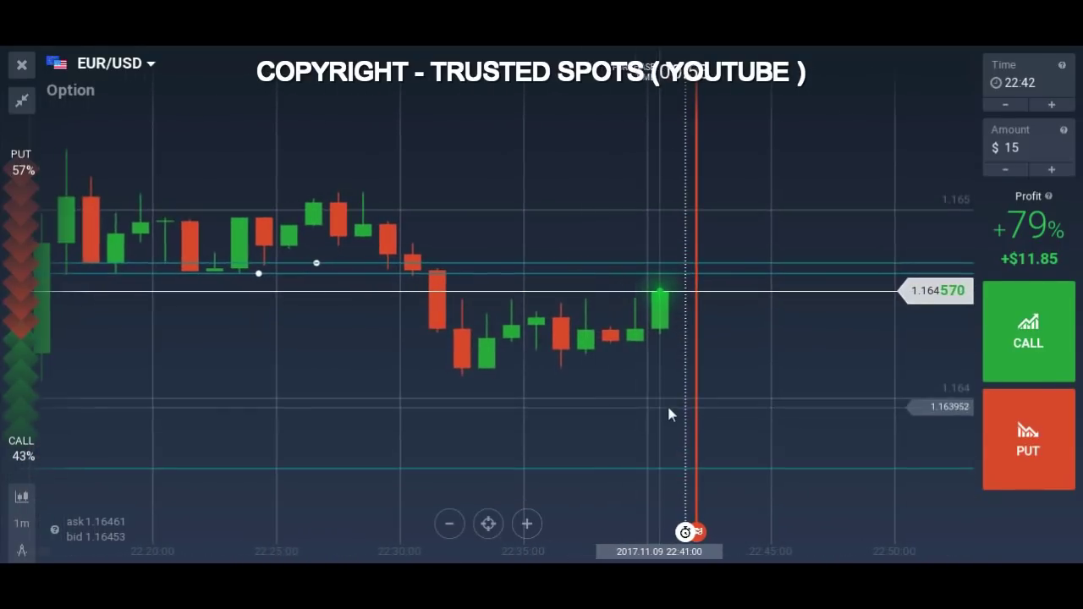
scroll(675, 408, "up", 2)
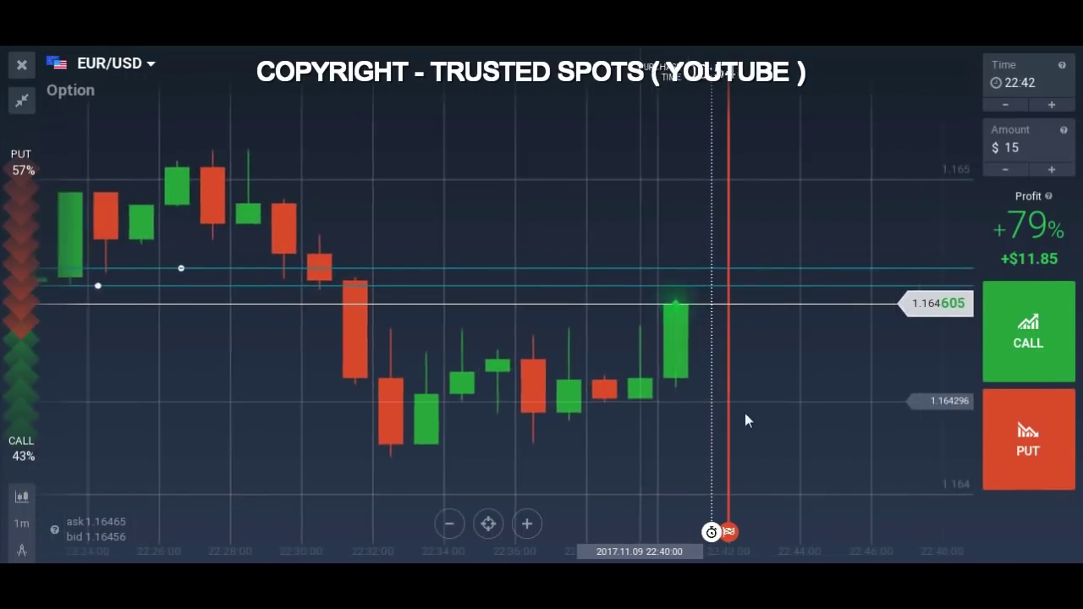
scroll(745, 420, "down", 1)
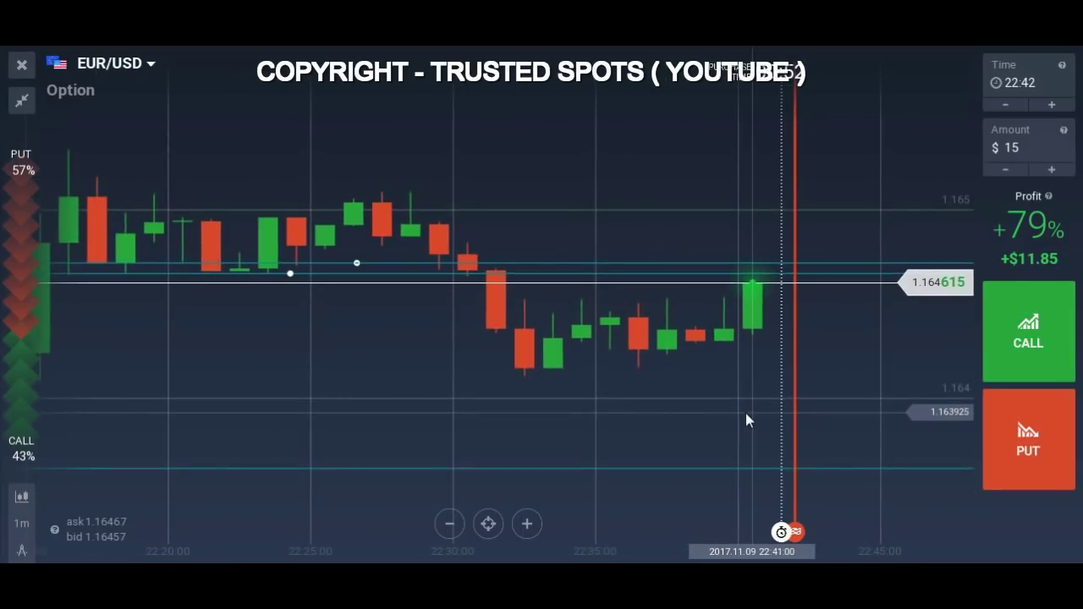
left_click(1031, 446)
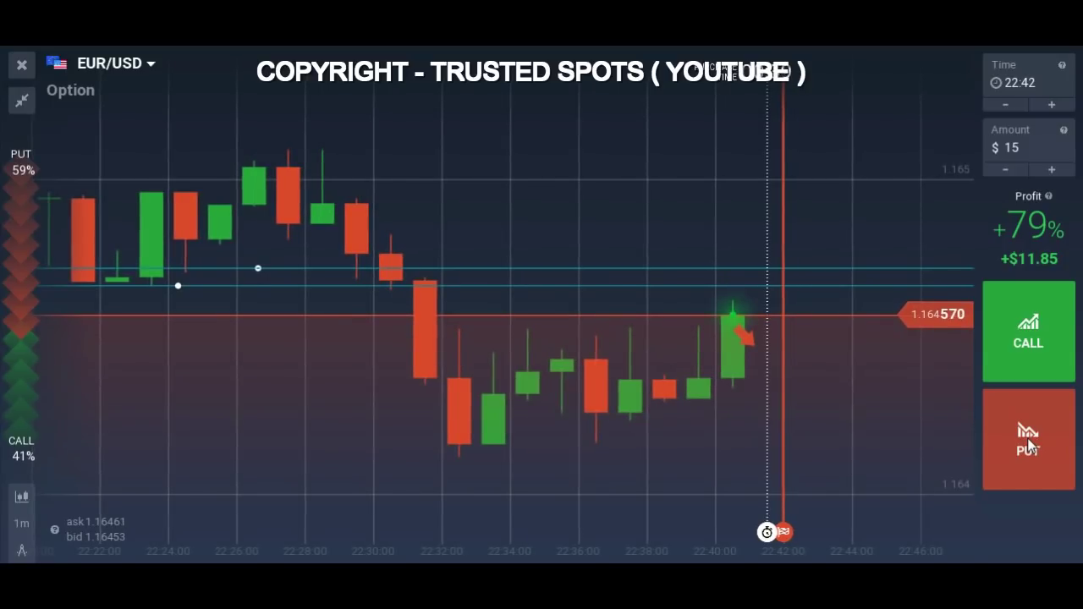
scroll(785, 374, "down", 3)
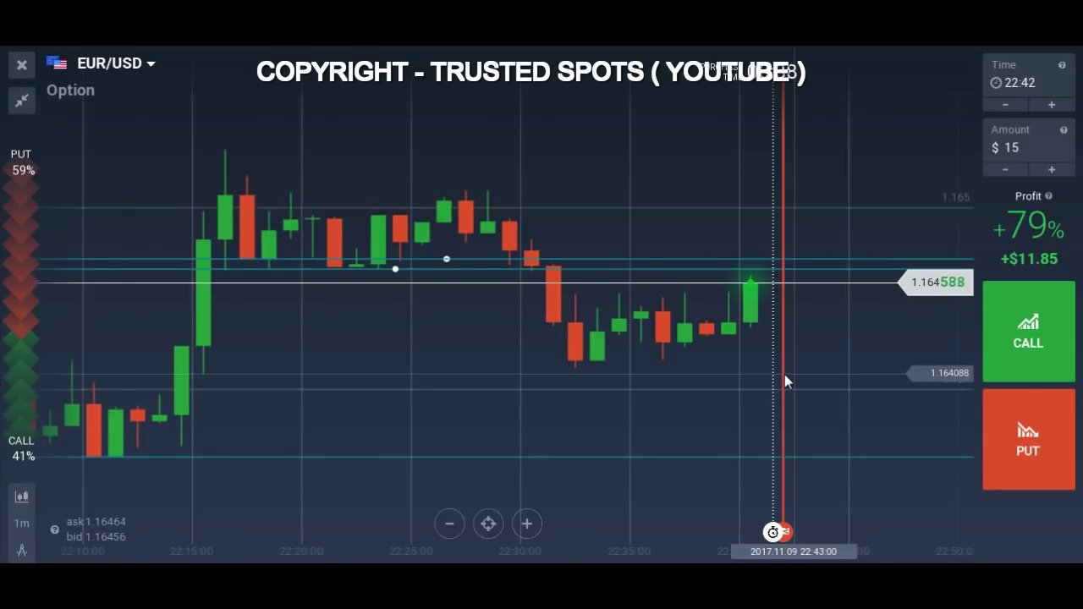
scroll(785, 374, "up", 3)
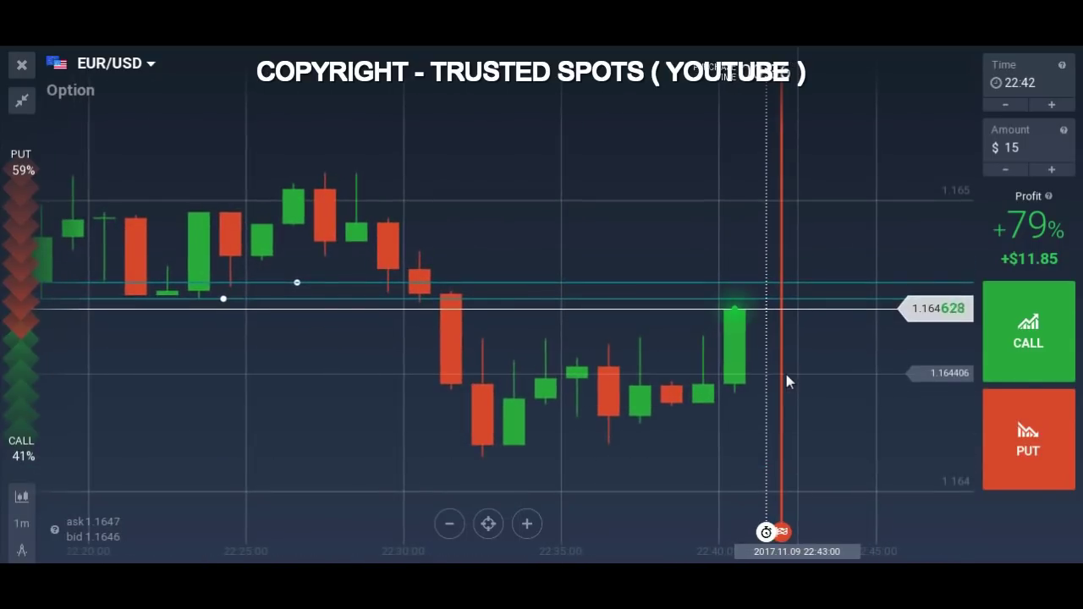
left_click(1018, 408)
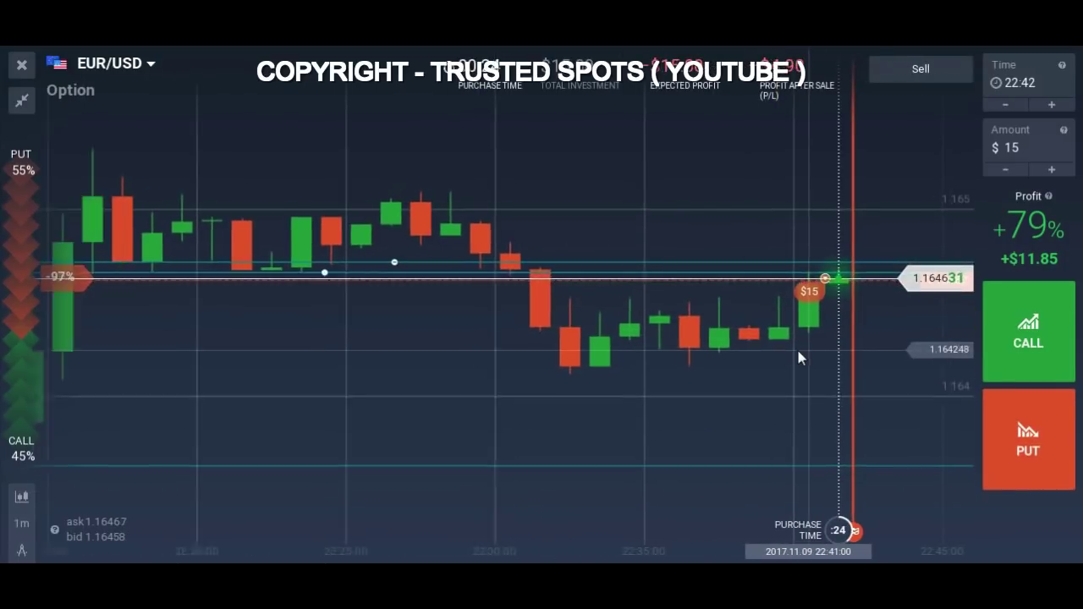
Step: Monitor the open EUR/USD PUT option, comparing the current price with its entry line and the resistance zone lines
scroll(798, 358, "down", 2)
left_click_drag(566, 317, 690, 333)
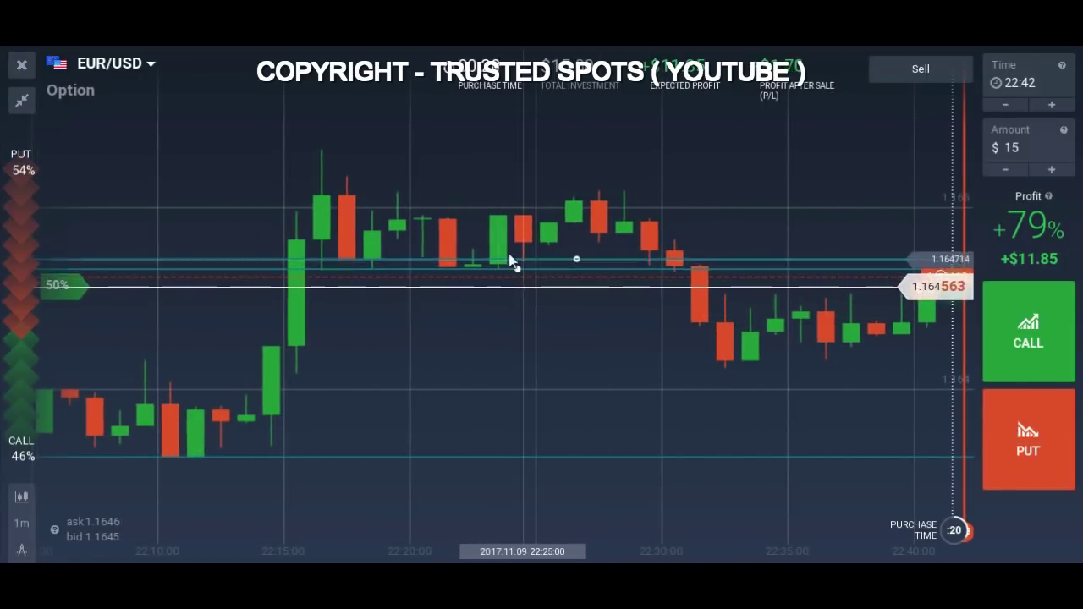
left_click_drag(778, 331, 528, 302)
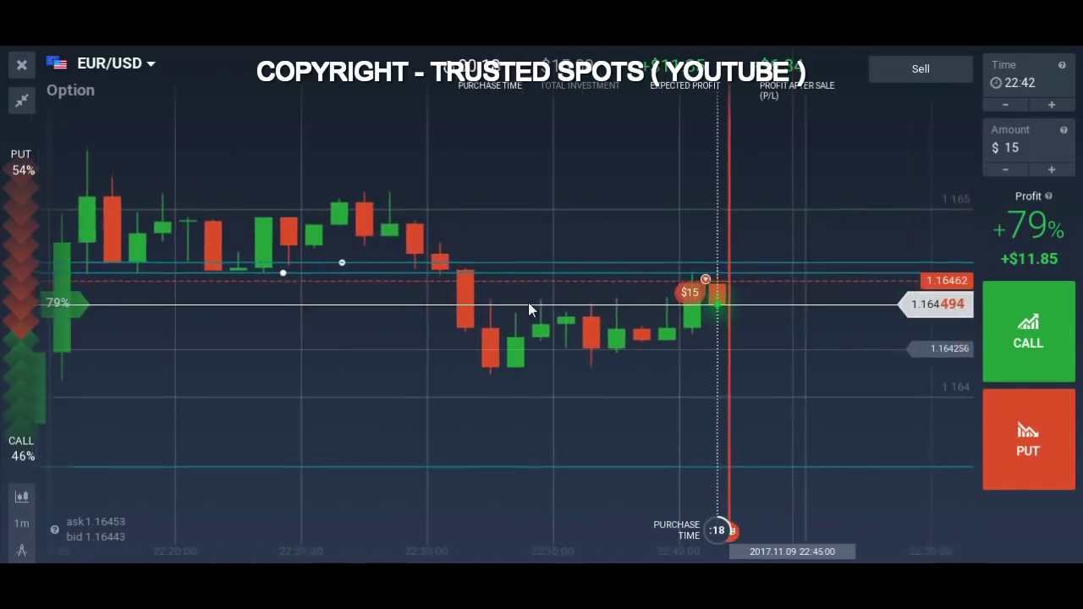
scroll(663, 382, "up", 3)
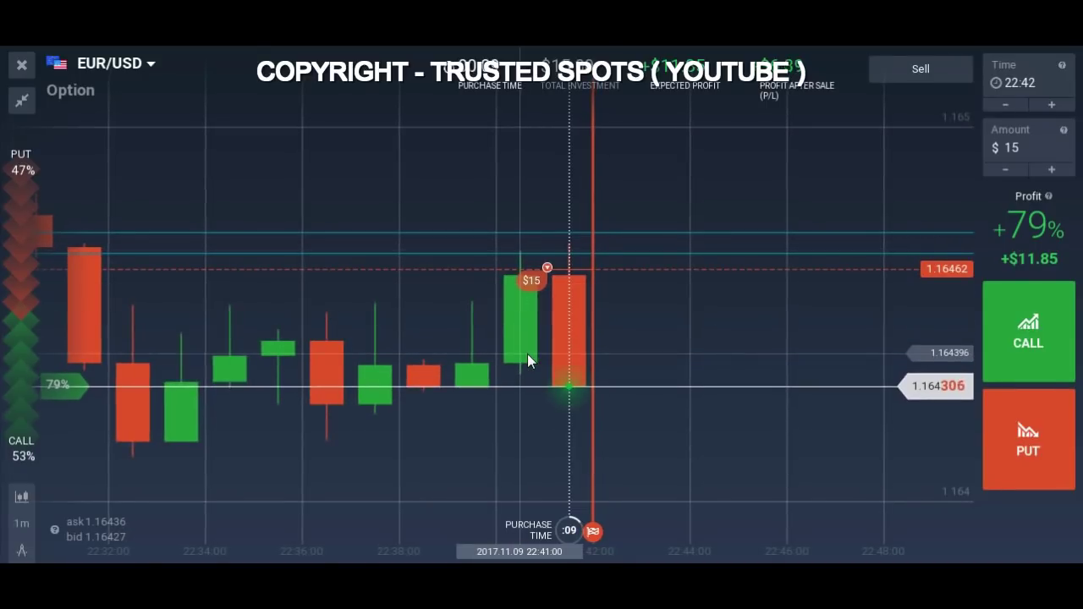
mouse_move(542, 280)
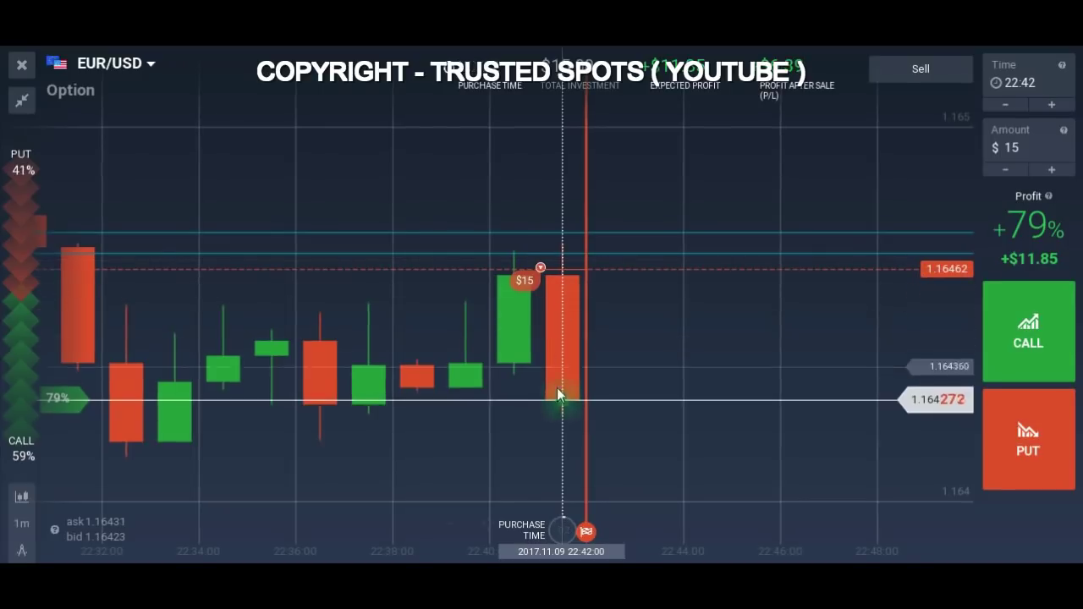
scroll(654, 383, "down", 3)
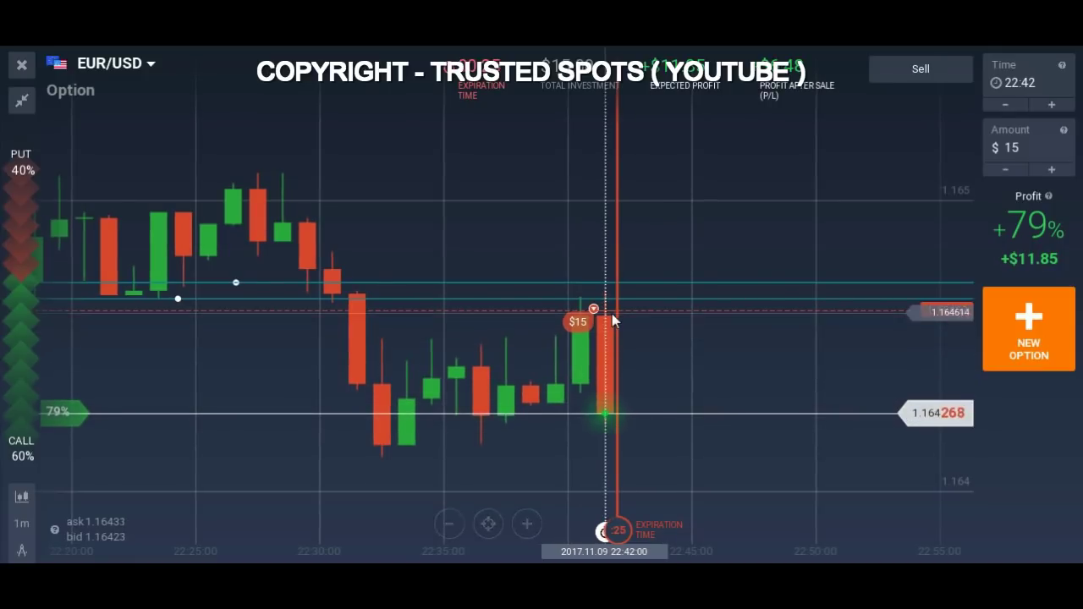
scroll(375, 383, "down", 2)
scroll(375, 383, "down", 1)
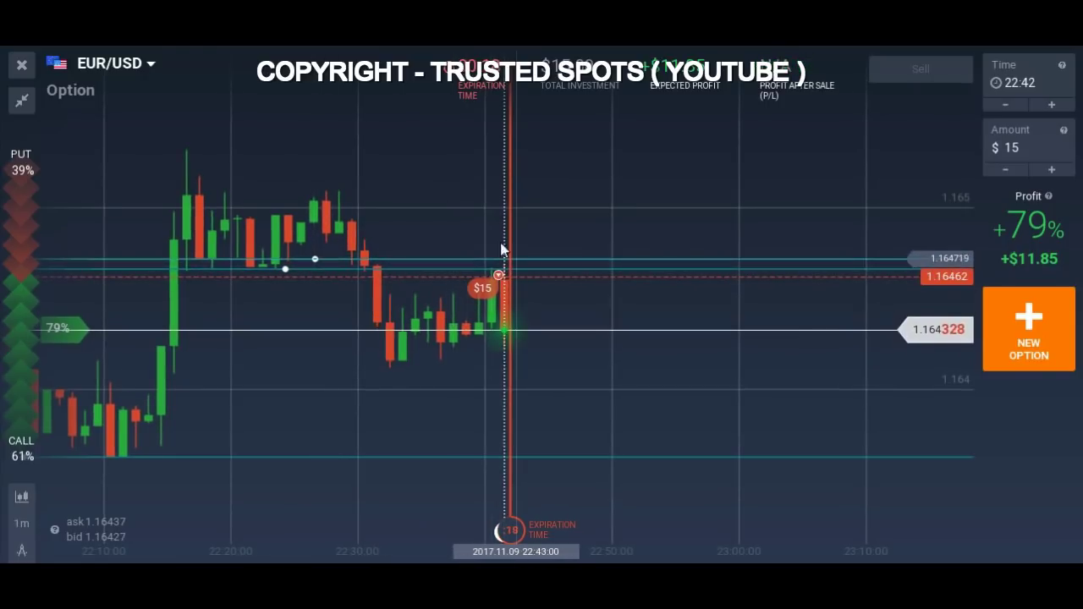
Step: Follow the EUR/USD PUT option up close through its 22:42 expiration, and dismiss its result
scroll(504, 281, "up", 3)
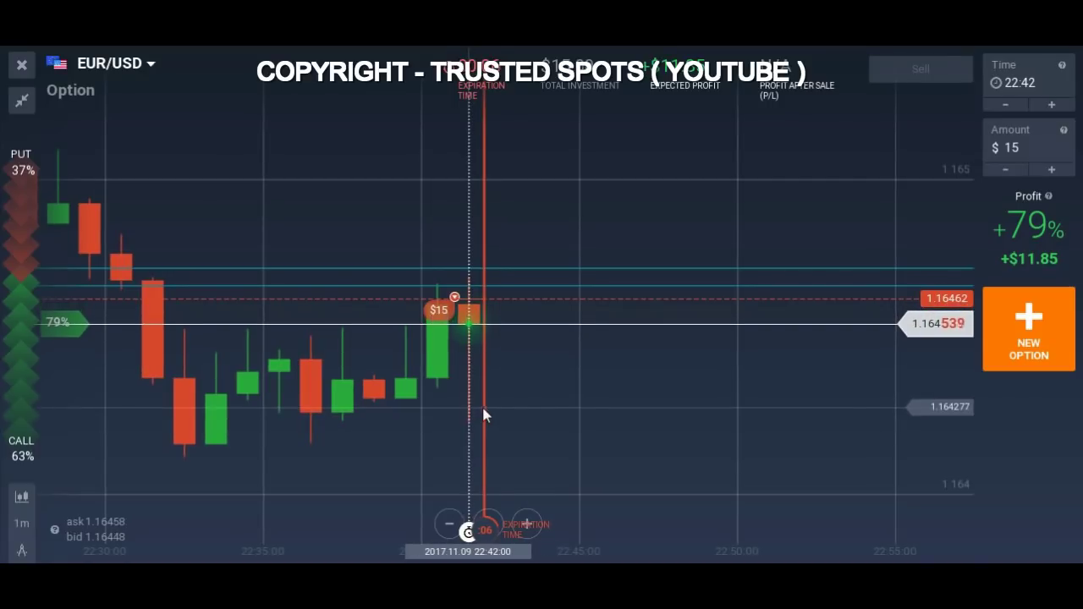
scroll(486, 412, "up", 2)
left_click_drag(642, 414, 472, 406)
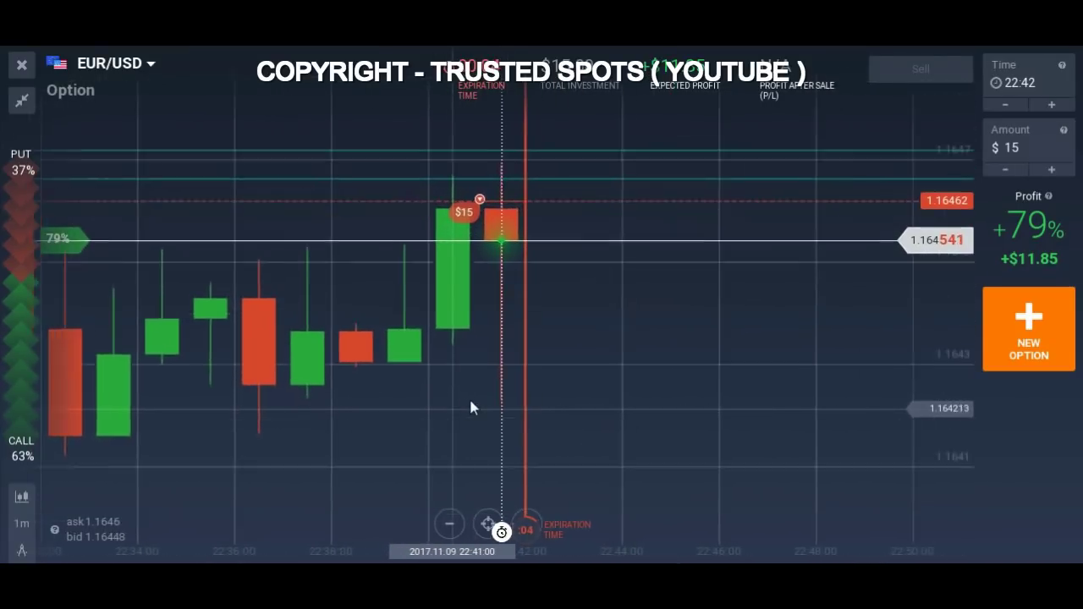
scroll(474, 406, "down", 2)
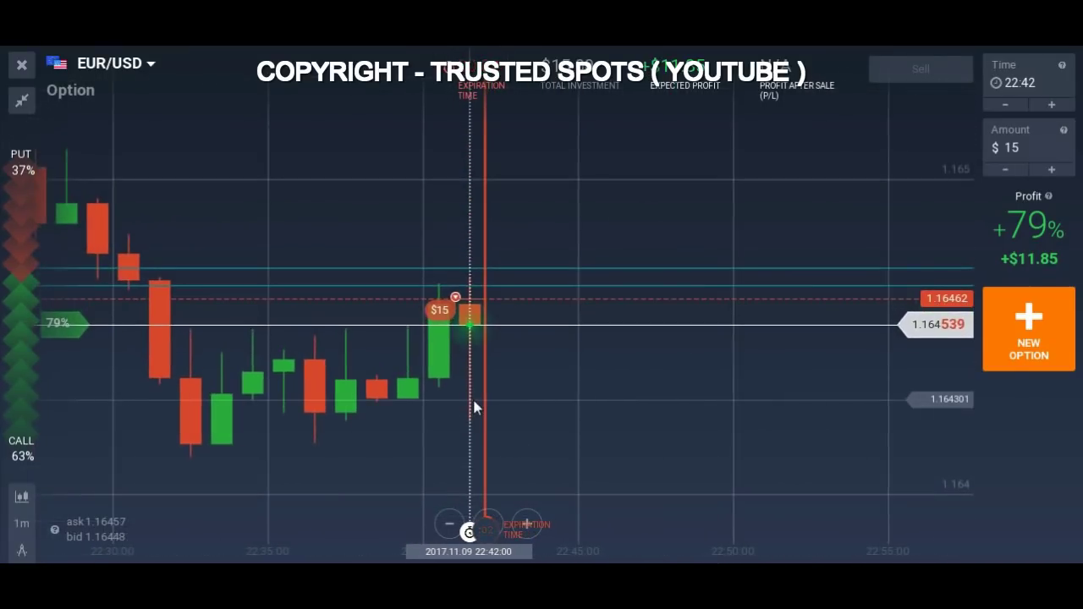
scroll(474, 414, "up", 2)
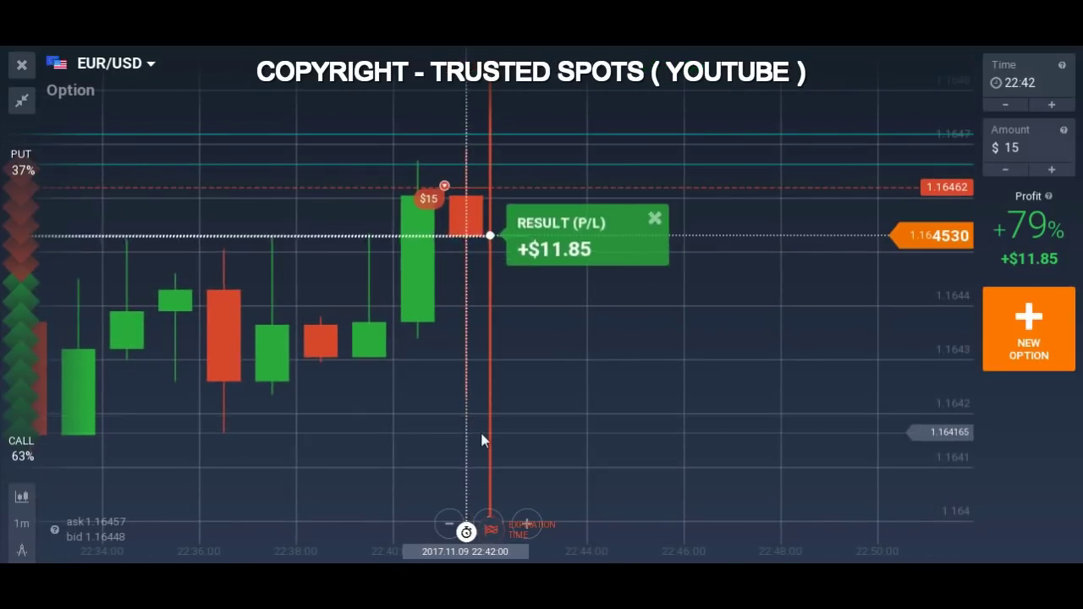
left_click_drag(480, 429, 557, 334)
left_click(727, 290)
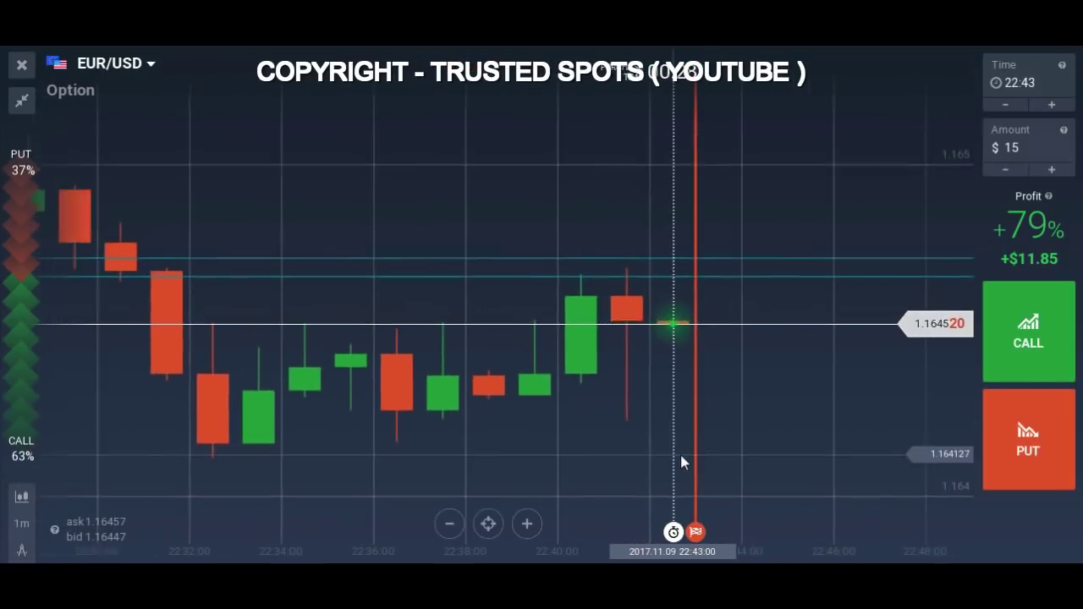
Step: Examine the latest EUR/USD candles against the resistance zone, the lower support line and the older swings back to about 21:40
scroll(681, 455, "down", 3)
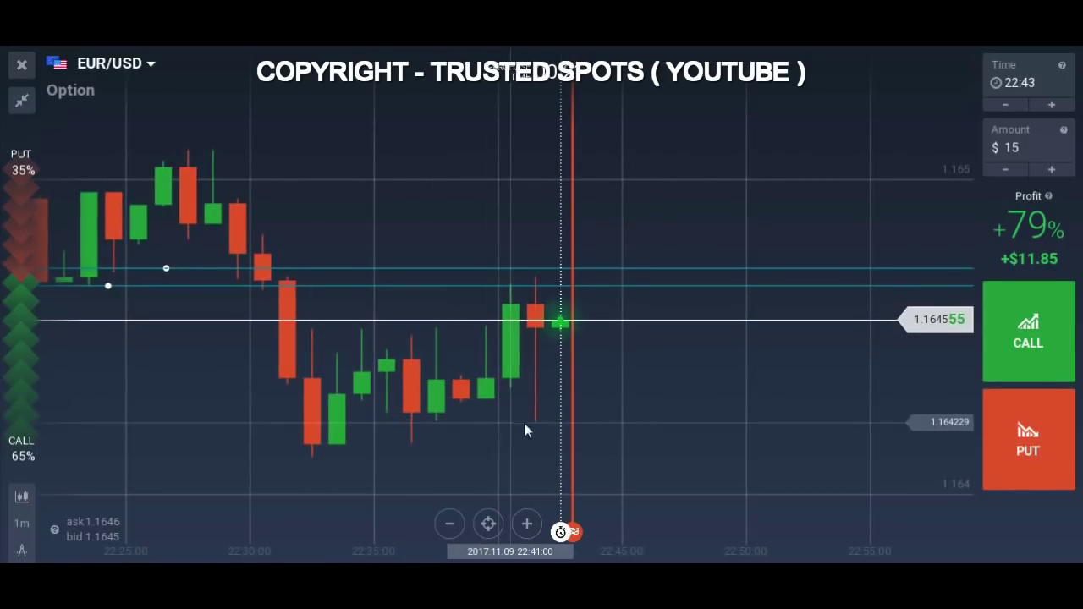
scroll(354, 361, "down", 2)
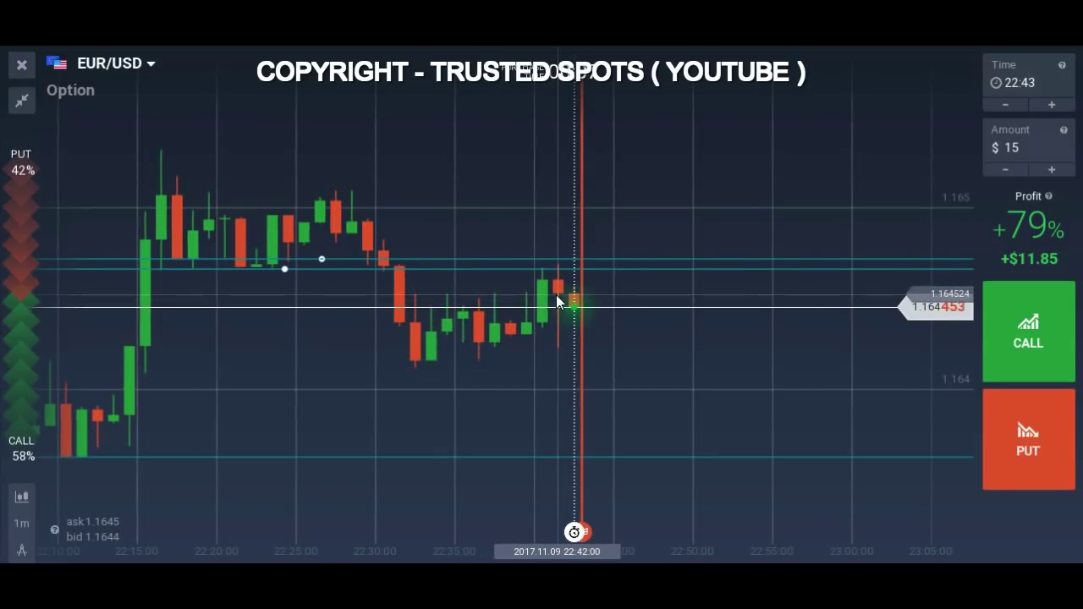
scroll(566, 338, "down", 5)
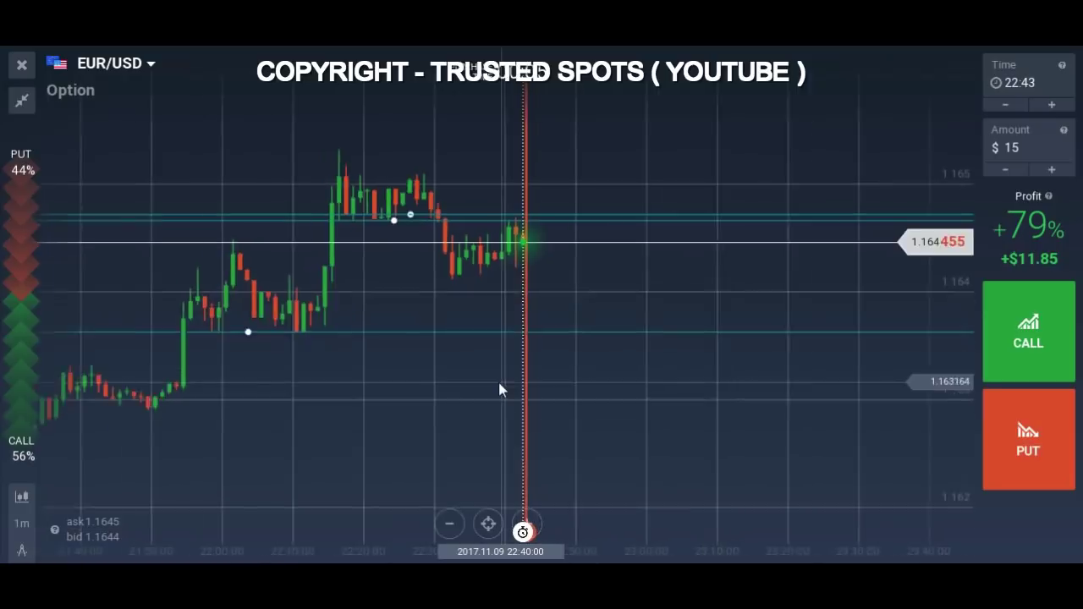
scroll(499, 382, "up", 3)
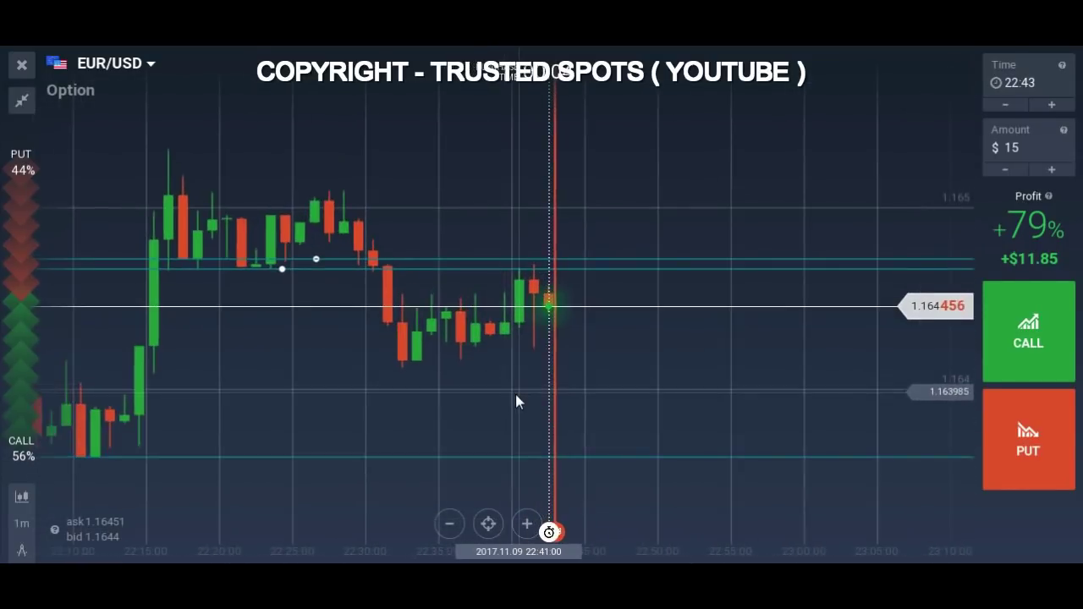
scroll(542, 415, "up", 3)
scroll(540, 403, "down", 4)
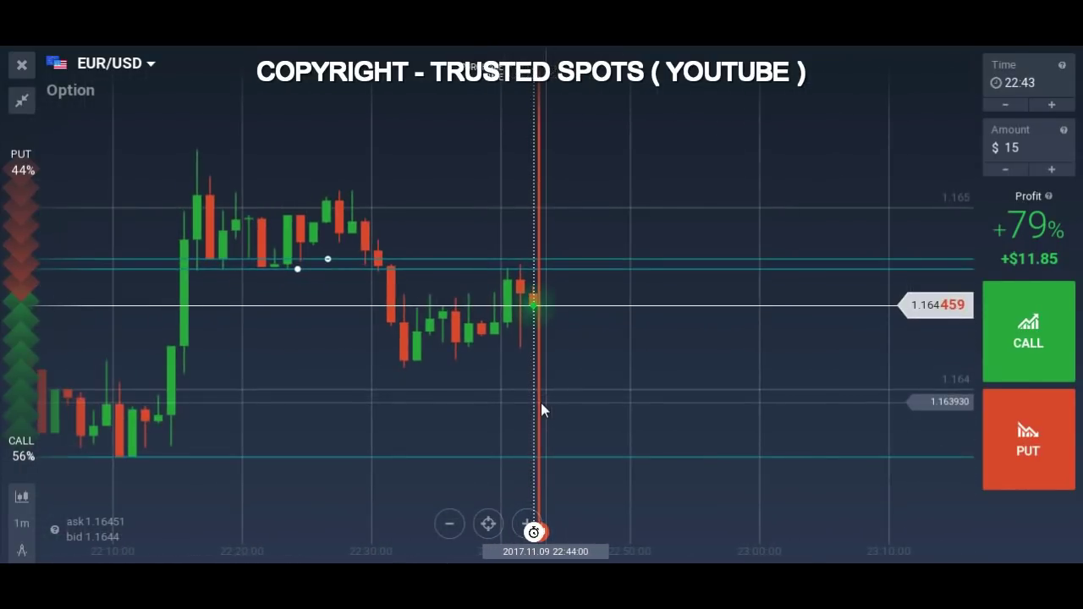
scroll(541, 403, "up", 3)
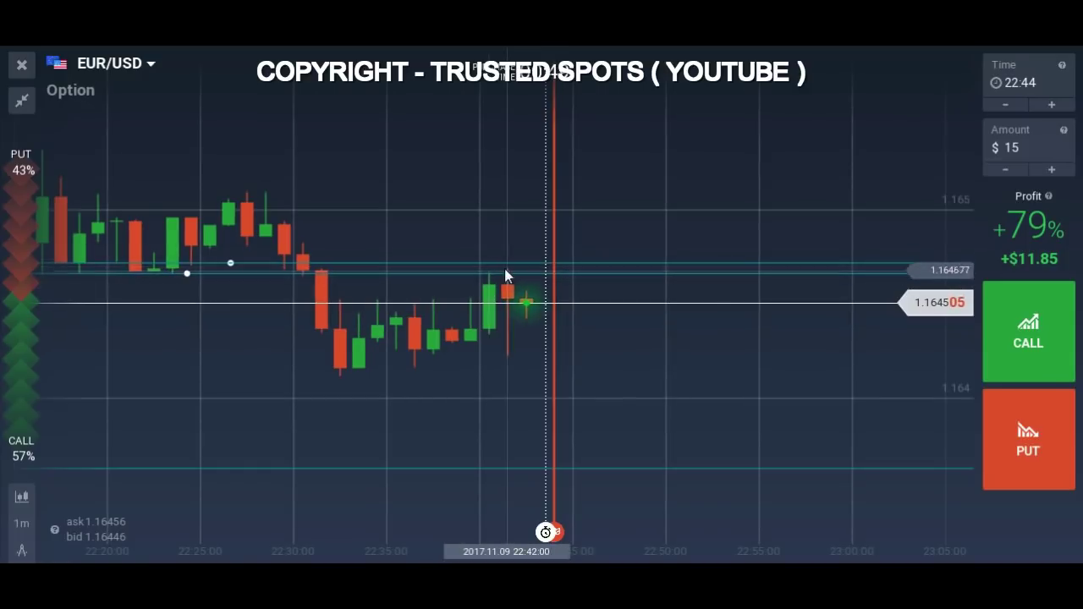
left_click_drag(514, 380, 618, 418)
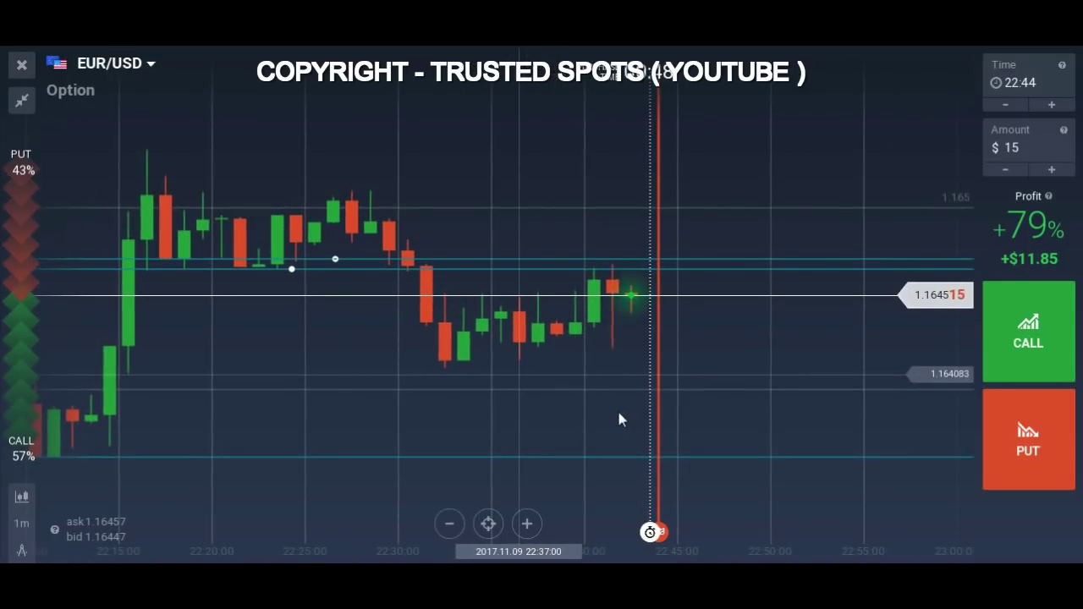